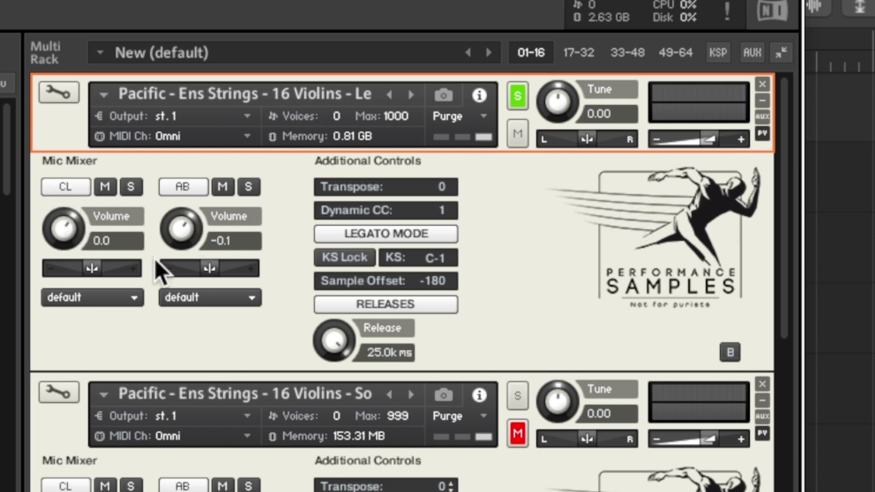
View the output routing choices for the CL microphone of the first Pacific violins patch without changing them
left_click(98, 297)
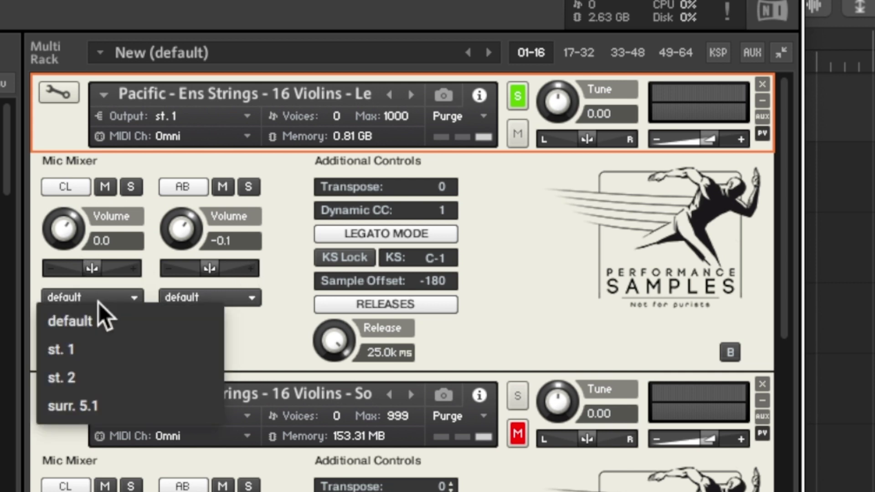
left_click(289, 269)
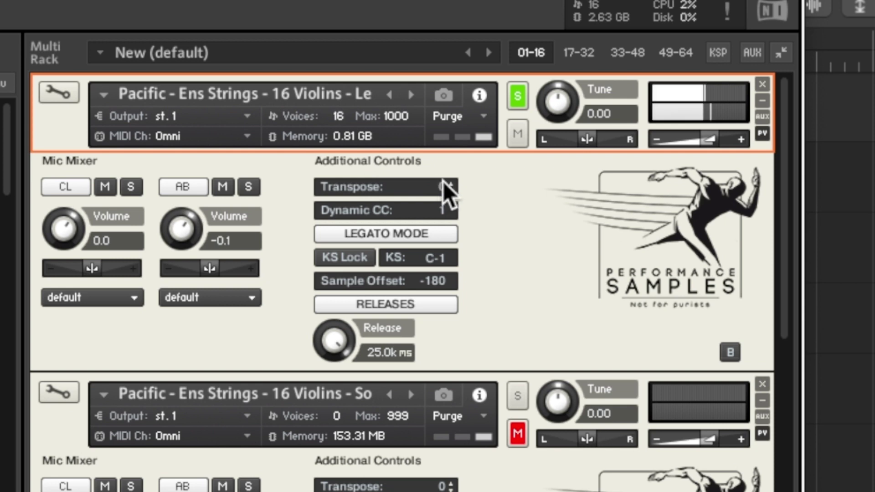
Try raising and lowering the Transpose value of the first violins patch, including 1 and -1, and return it to 0
left_click(451, 185)
left_click(450, 185)
left_click(451, 189)
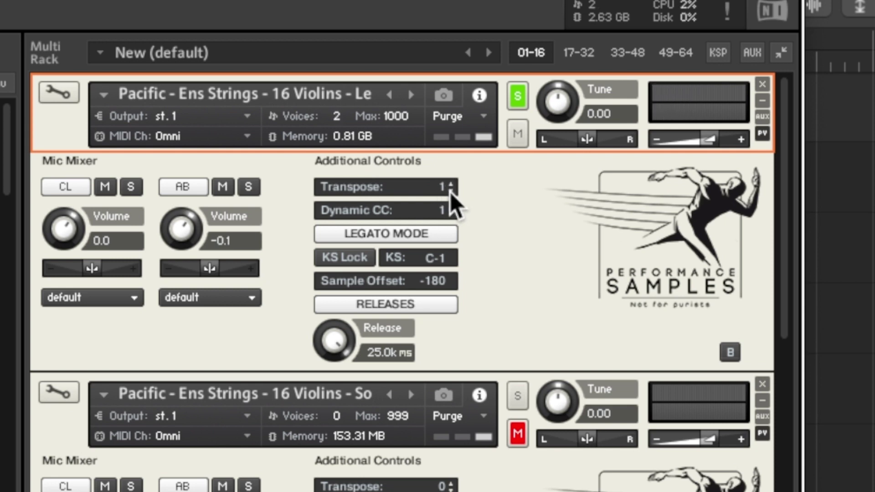
left_click(450, 189)
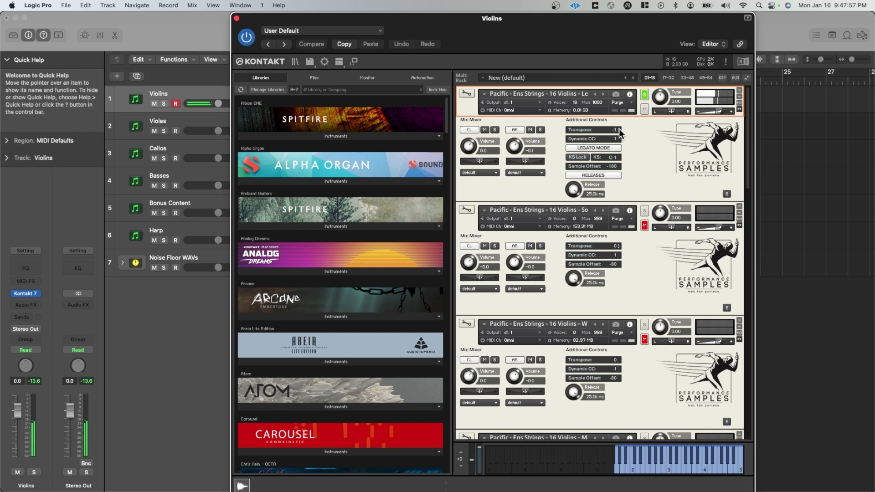
left_click(619, 128)
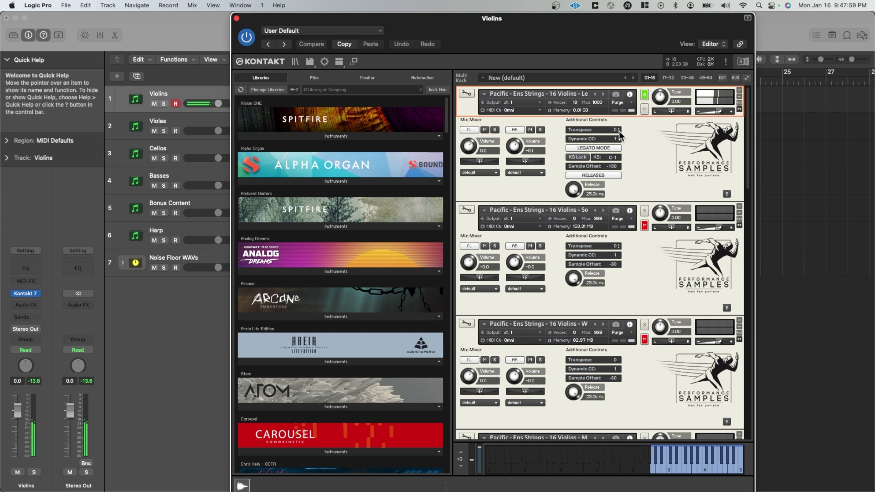
left_click(619, 131)
left_click(618, 131)
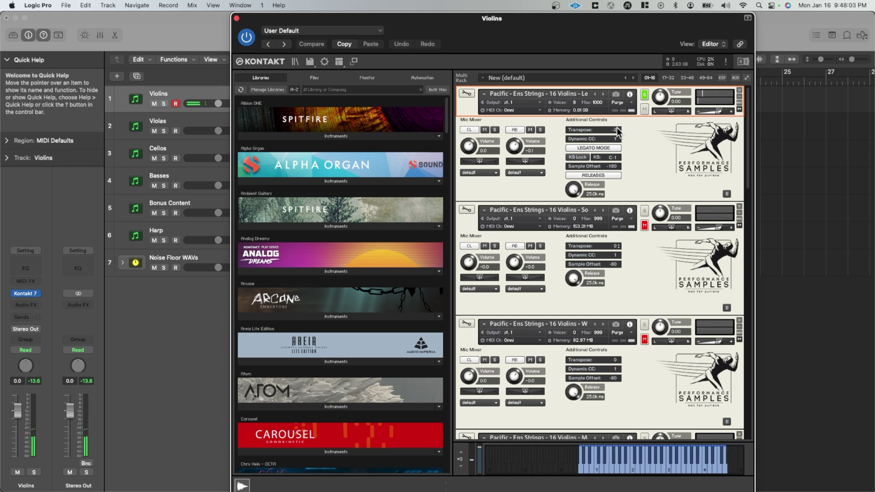
left_click(619, 128)
left_click(619, 129)
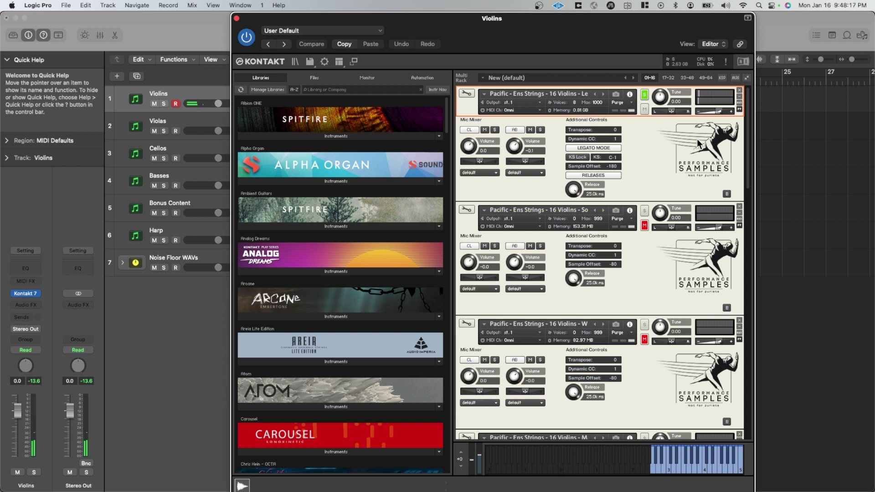
Toggle Legato Mode off and on in the first violins patch to compare both states, leaving it enabled
left_click(602, 149)
left_click(600, 146)
left_click(600, 145)
left_click(599, 145)
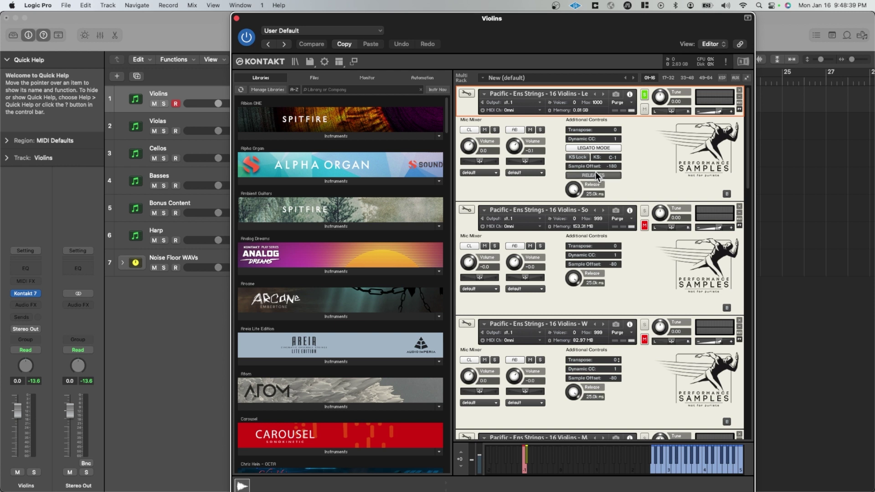
Solo the "16 Violins - So" patch to audition it, and switch the solo to the "16 Violins - W" patch
scroll(589, 172, "down", 1)
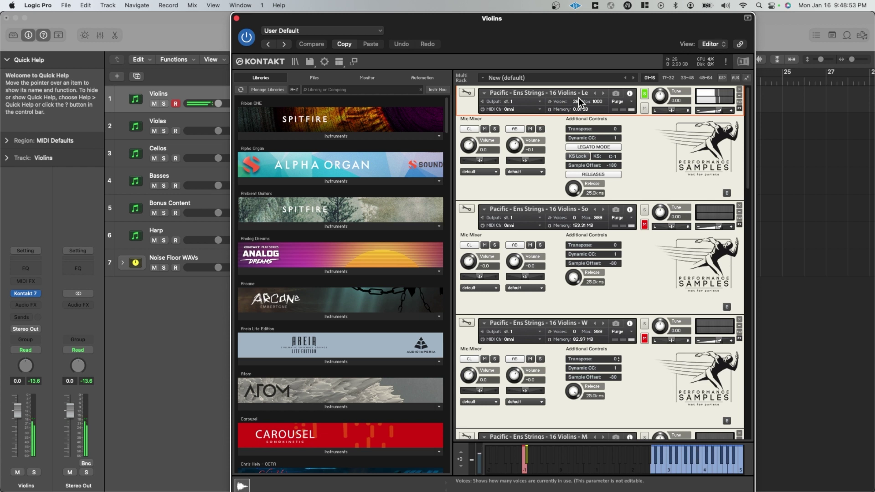
scroll(578, 97, "down", 1)
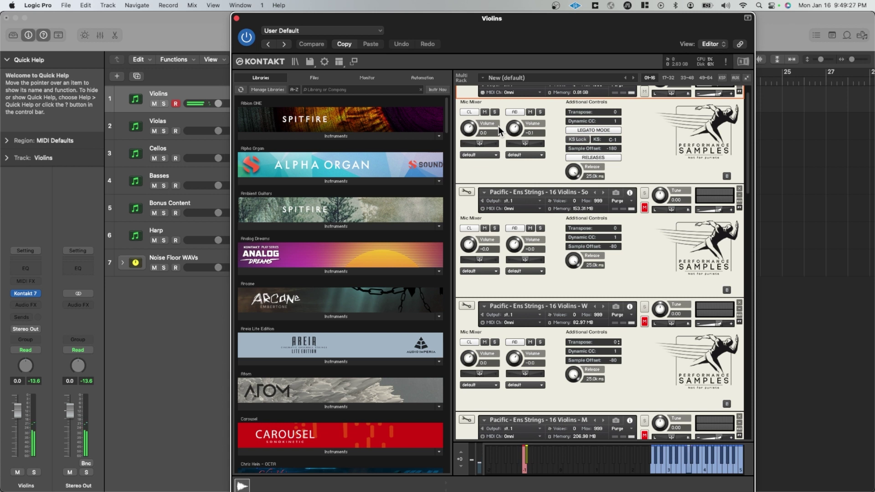
left_click(644, 192)
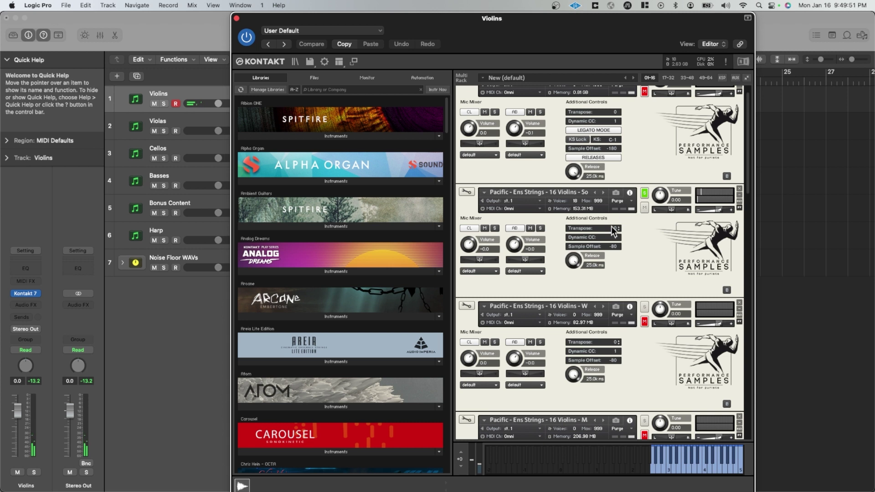
scroll(613, 231, "down", 2)
left_click(644, 285)
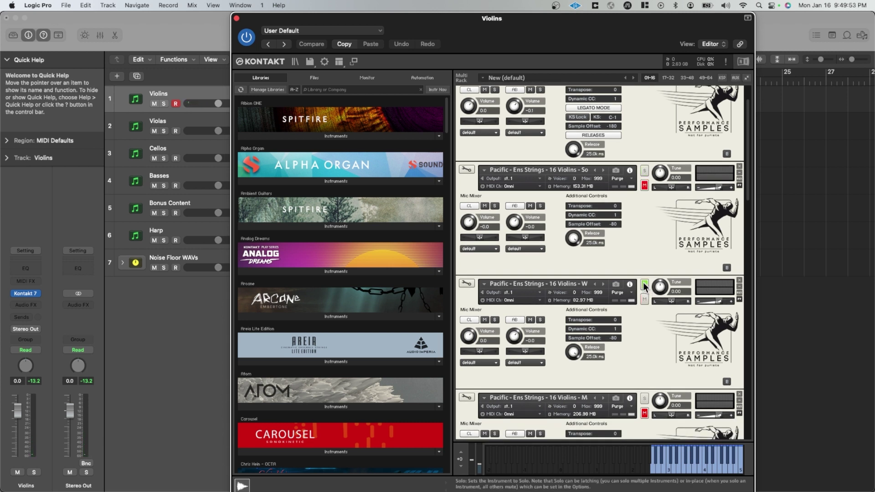
Solo the "16 Violins - M" patch in the multi rack to audition it
scroll(645, 285, "down", 1)
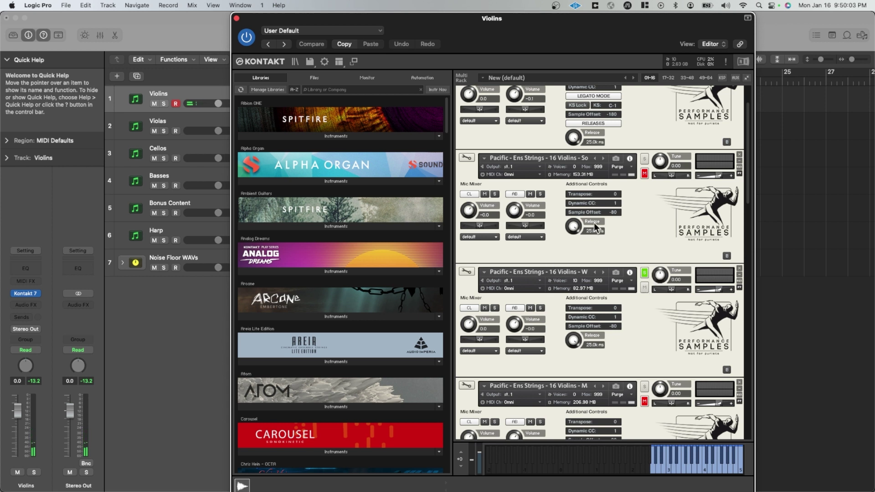
scroll(594, 223, "up", 2)
scroll(591, 271, "down", 3)
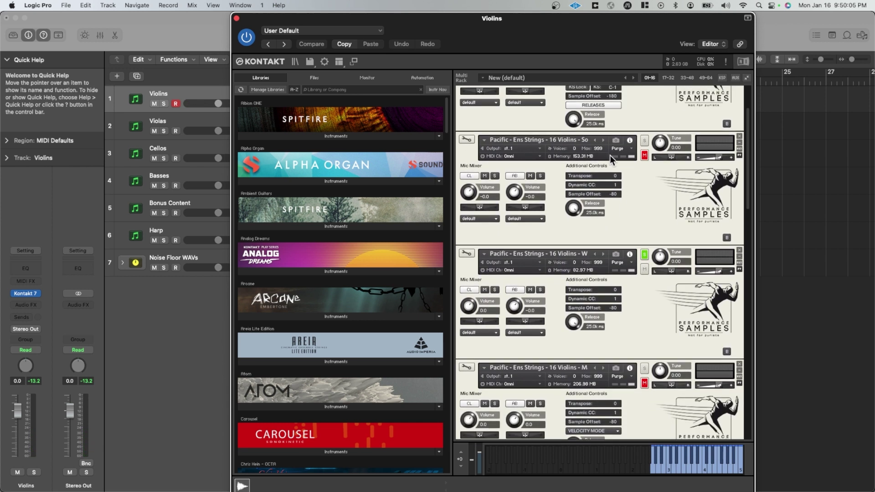
scroll(611, 146, "up", 1)
scroll(604, 206, "down", 5)
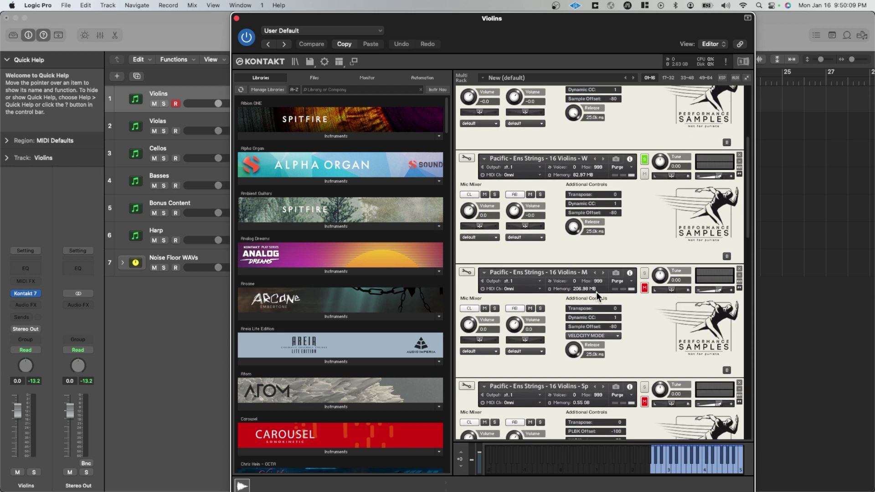
scroll(596, 291, "down", 2)
left_click(644, 256)
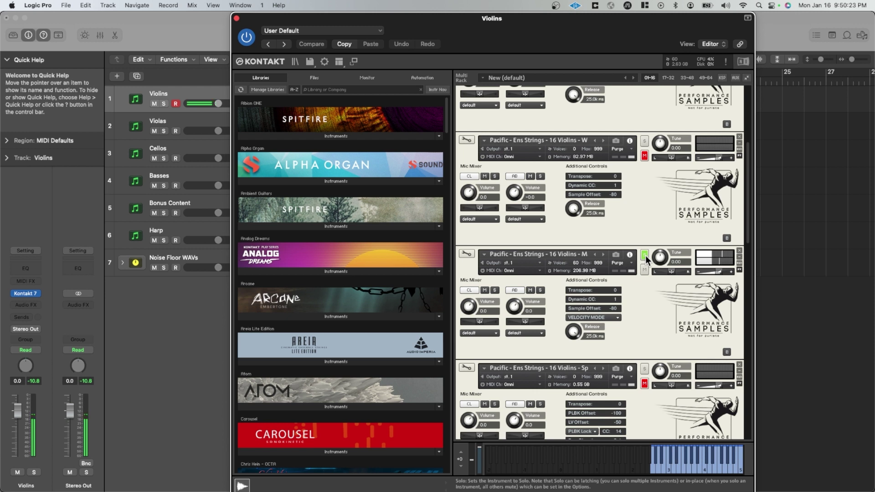
Solo the "16 Violins - Sp" patch, try its LV playback mode, and set the mode to PLBK
scroll(645, 255, "down", 5)
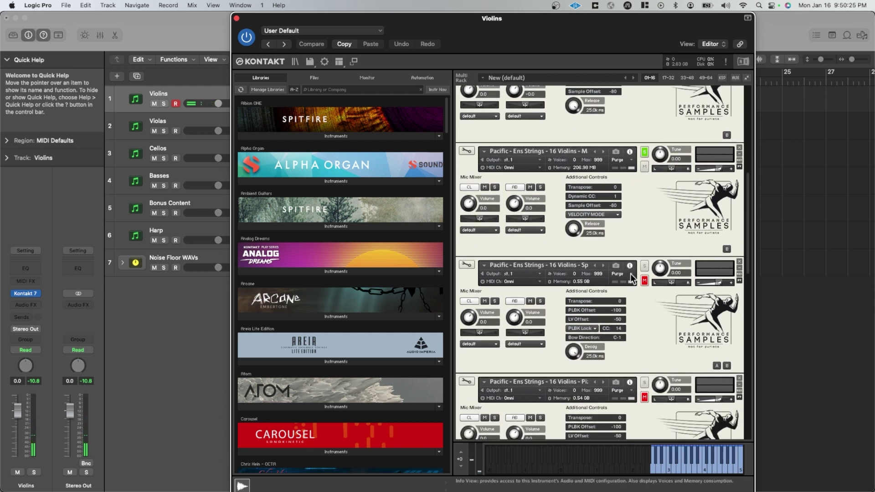
left_click(644, 265)
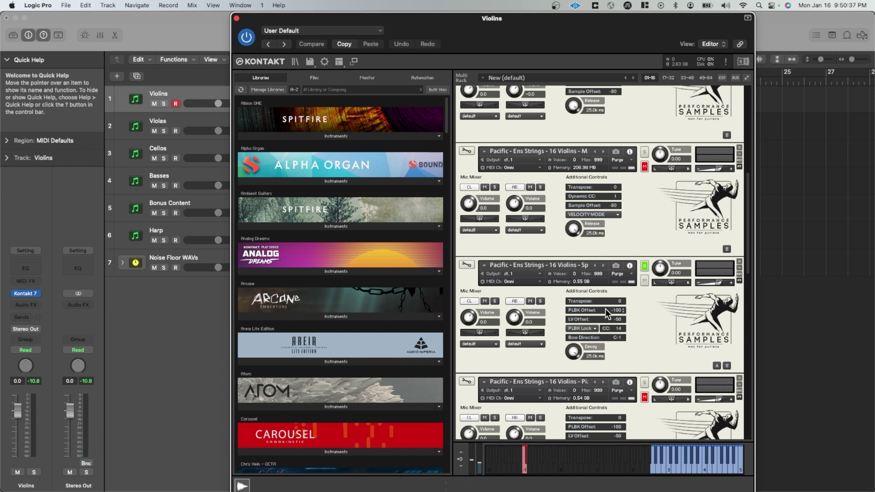
left_click(586, 326)
left_click(585, 348)
left_click(588, 325)
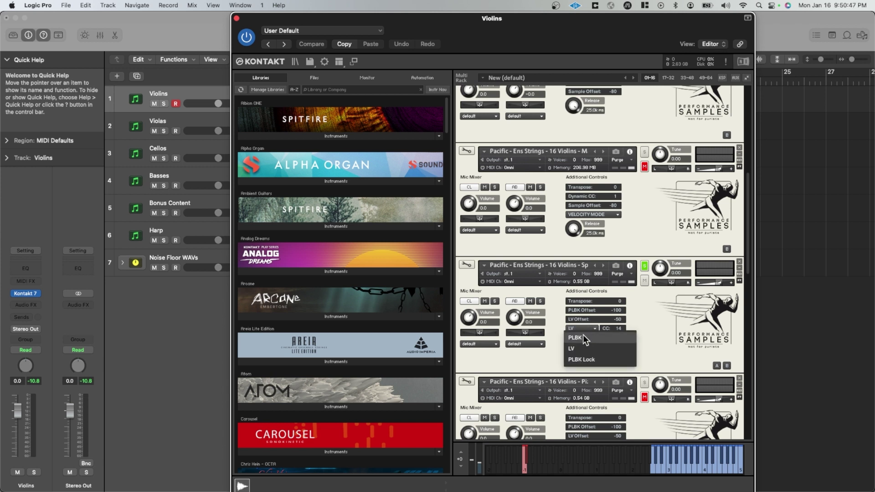
left_click(583, 334)
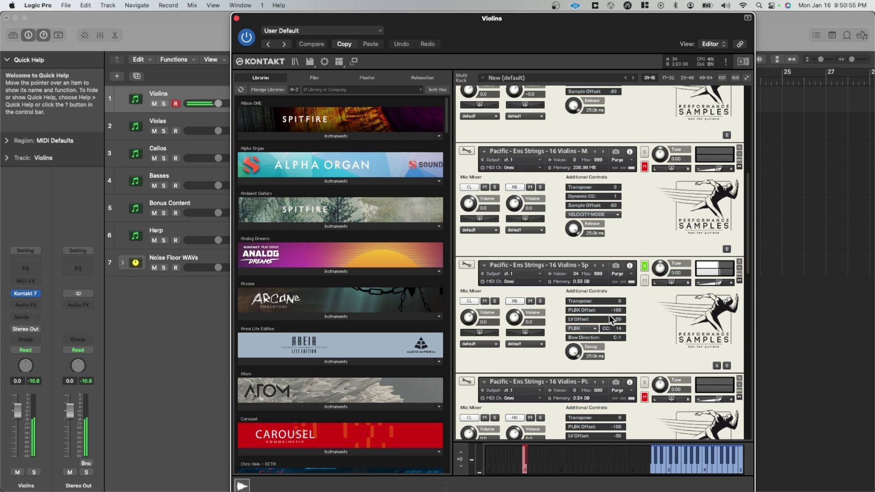
Solo the "16 Violins - Pi" patch and set its Transpose value to -1
scroll(639, 304, "down", 2)
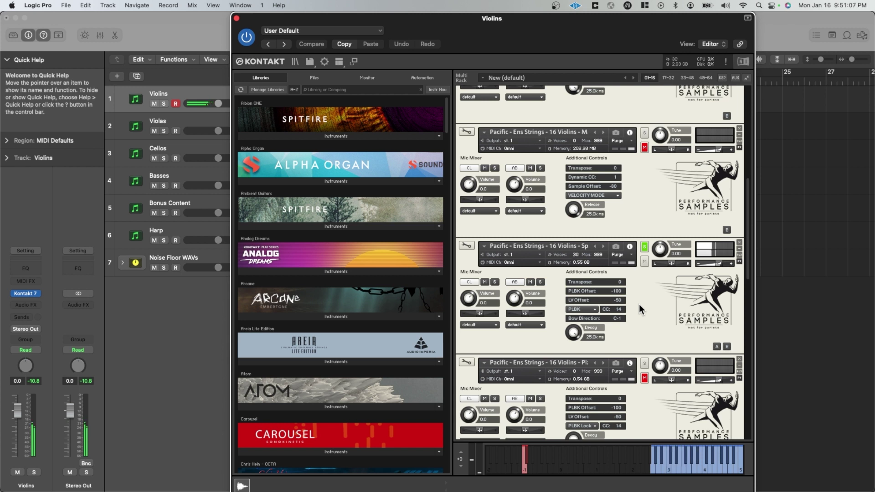
scroll(638, 305, "down", 3)
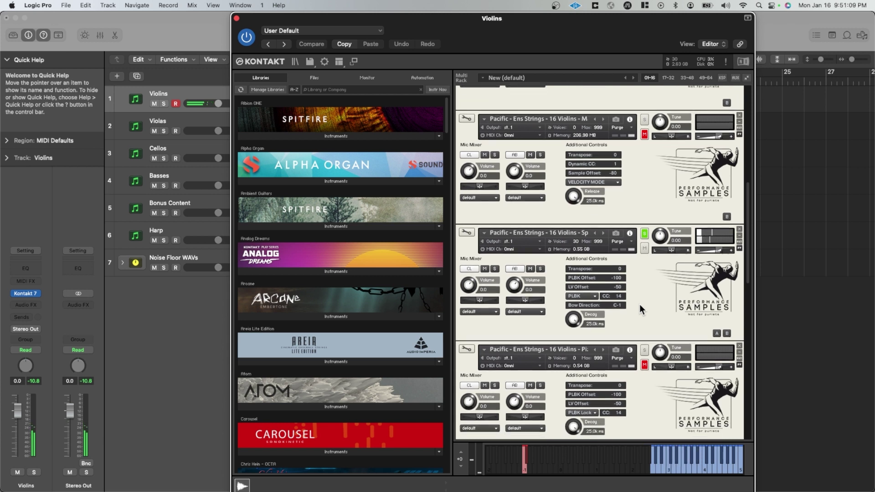
left_click(645, 283)
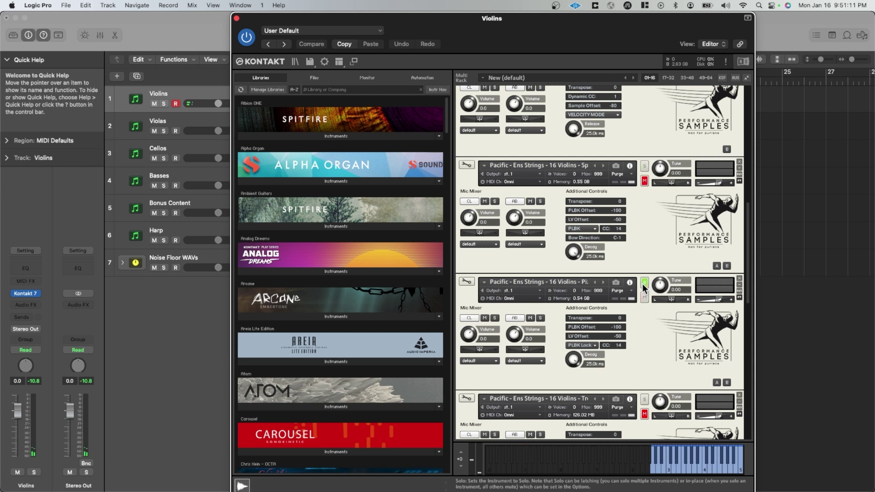
scroll(641, 301, "down", 1)
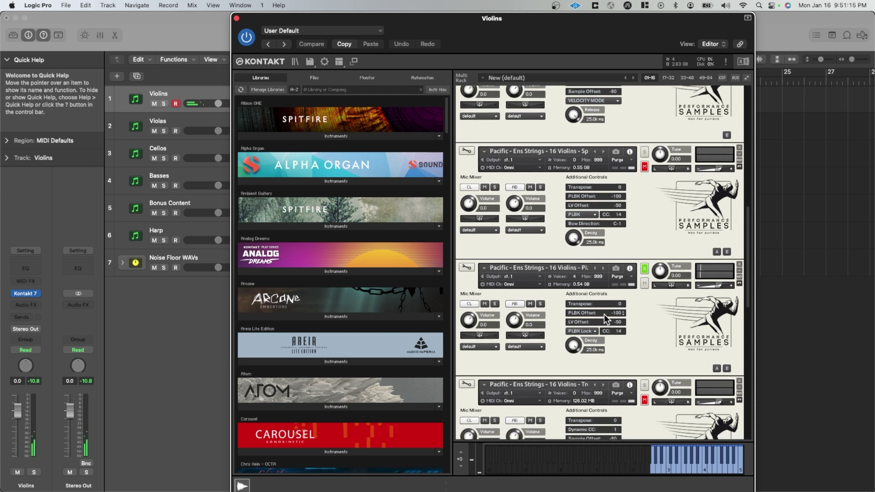
left_click(622, 305)
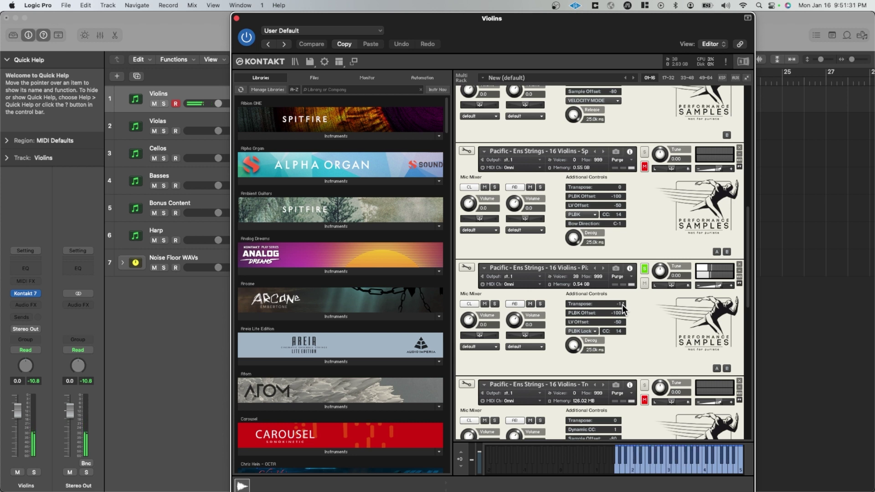
Solo the "16 Violins - Tr" patch below the Pi patch to audition it, and switch the solo to the "16 Violins - Tri" patch
scroll(630, 306, "down", 3)
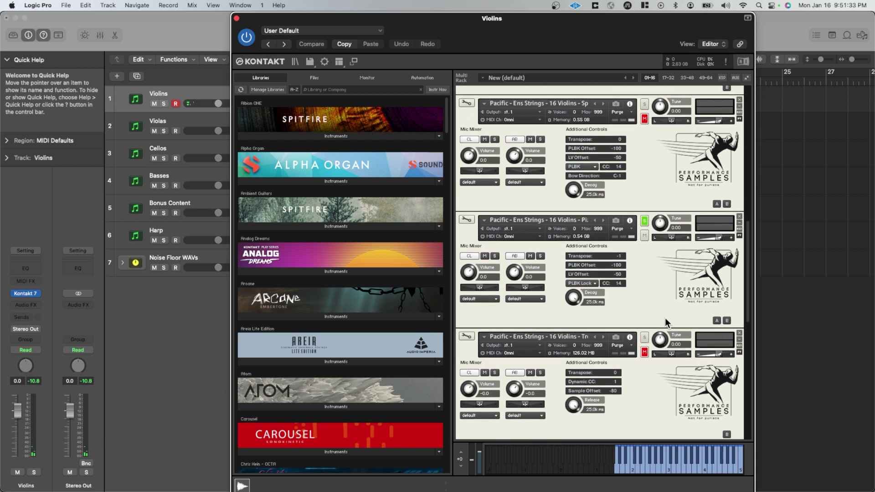
left_click(643, 338)
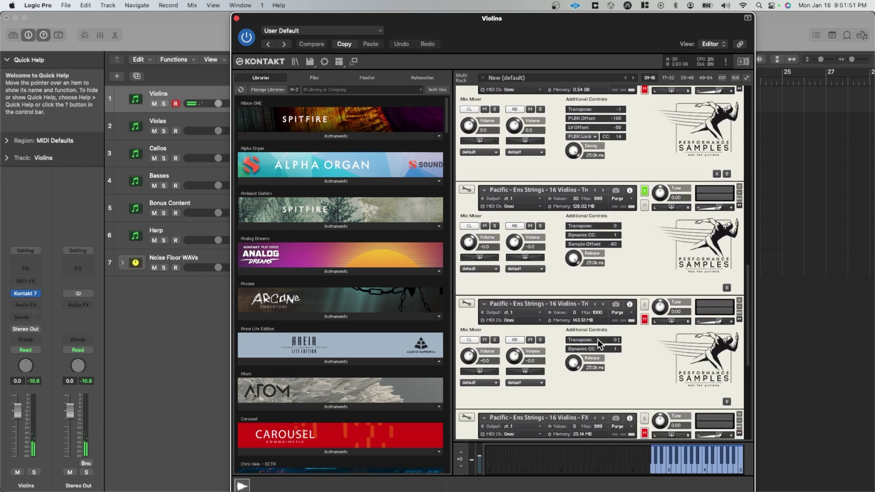
left_click(644, 225)
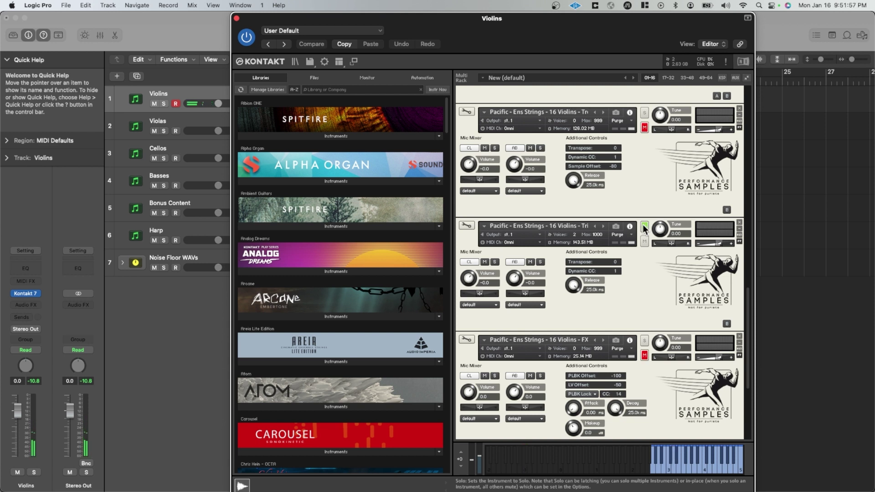
Solo the first "16 Violins - FX" patch, the one with PLBK and LV offsets, to audition it
scroll(639, 242, "down", 2)
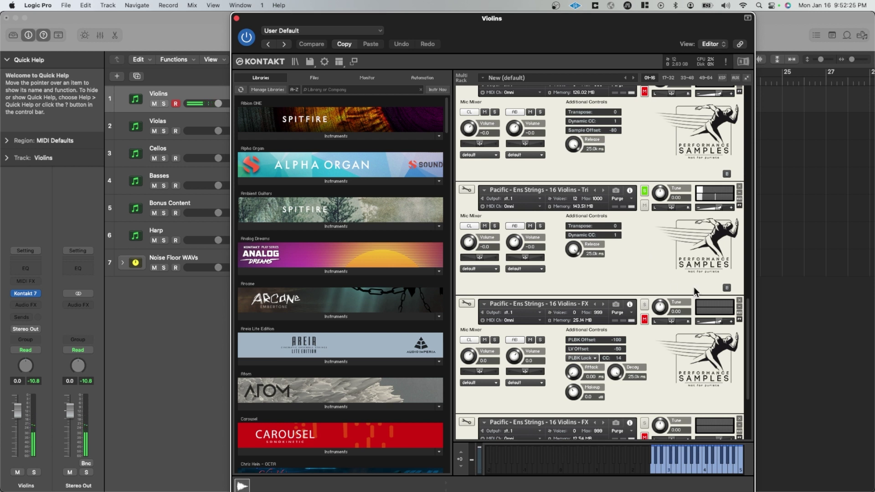
scroll(670, 288, "down", 1)
left_click(645, 295)
Solo the last "16 Violins - FX" patch in the rack and play a note in its blue key zone
scroll(647, 298, "down", 4)
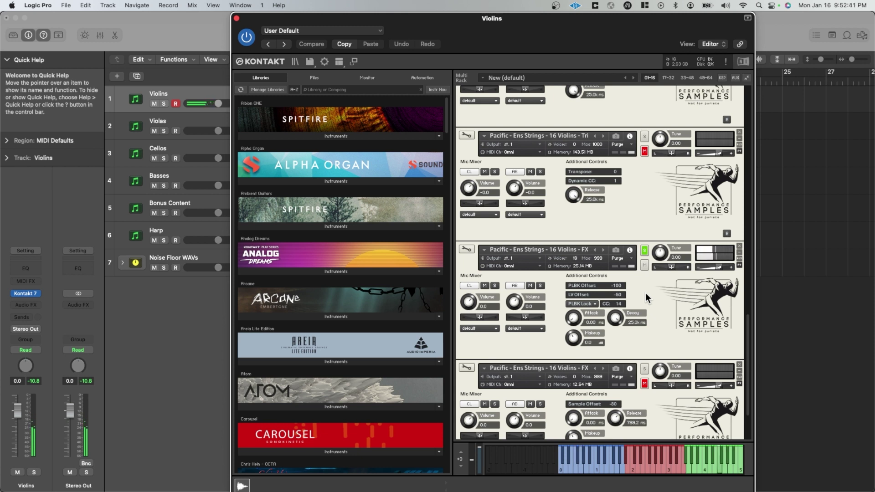
left_click(644, 367)
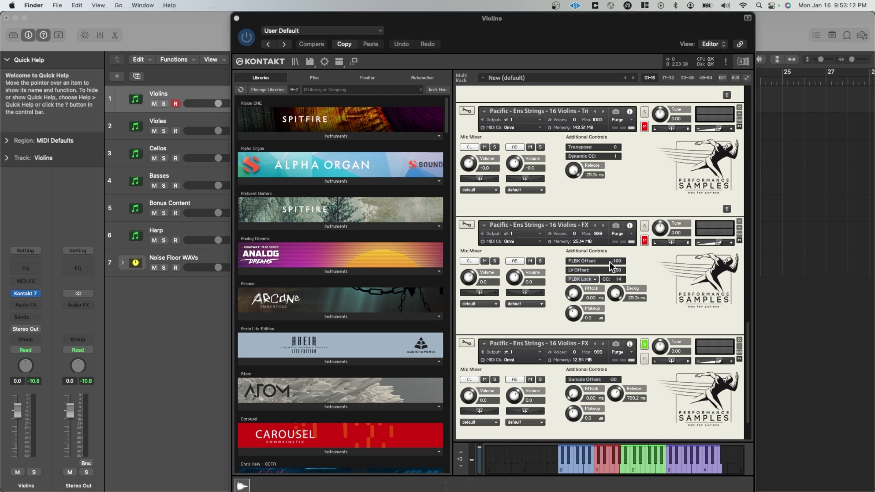
scroll(616, 256, "down", 3)
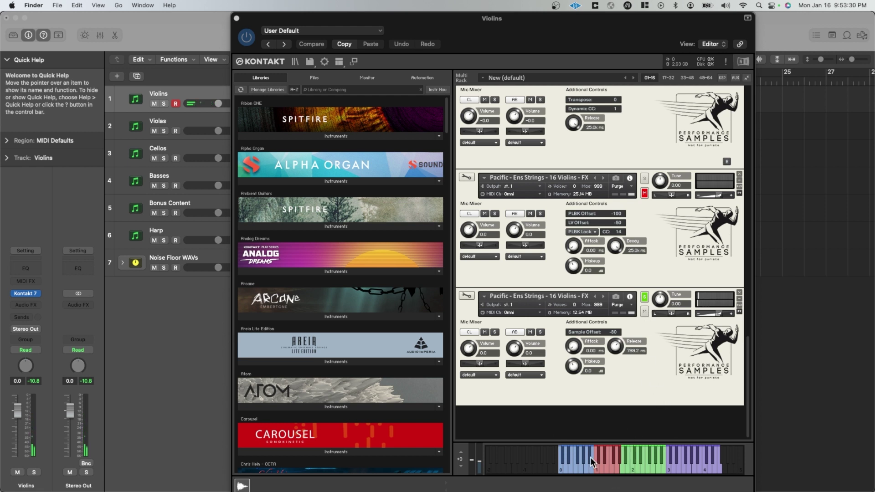
left_click(577, 469)
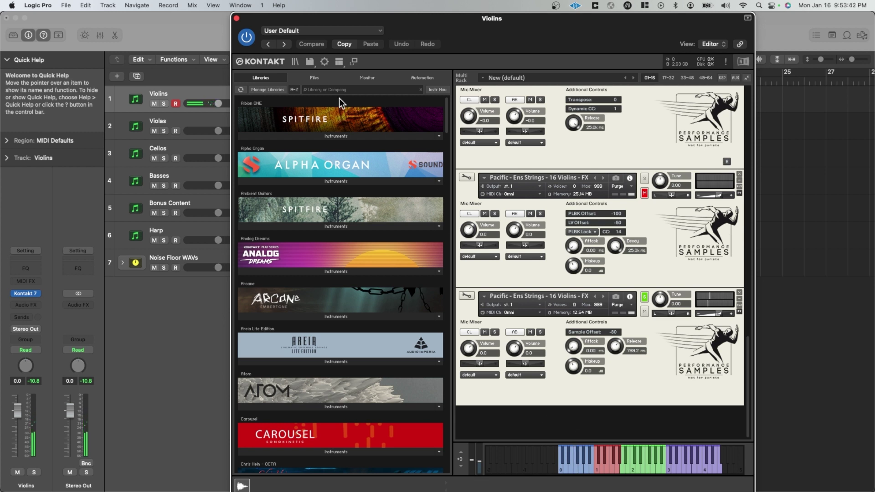
Close the Violins instrument window, select the Violas track and solo it
left_click(236, 17)
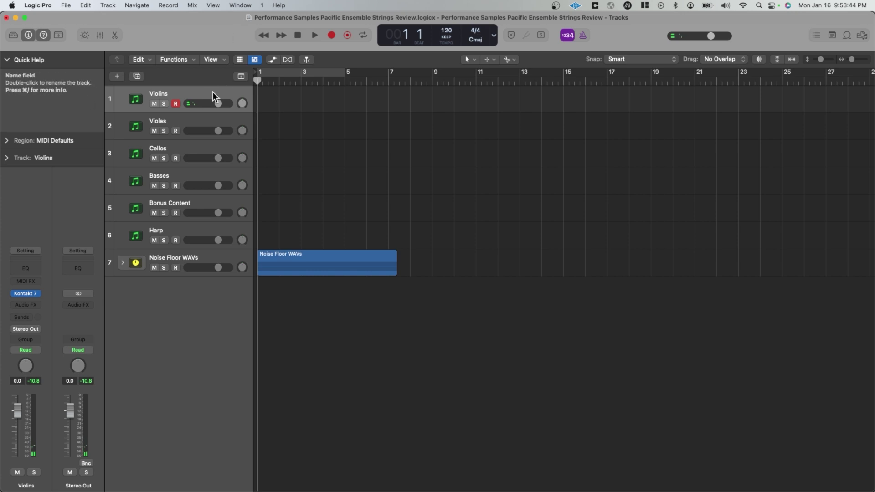
left_click(190, 119)
left_click(162, 130)
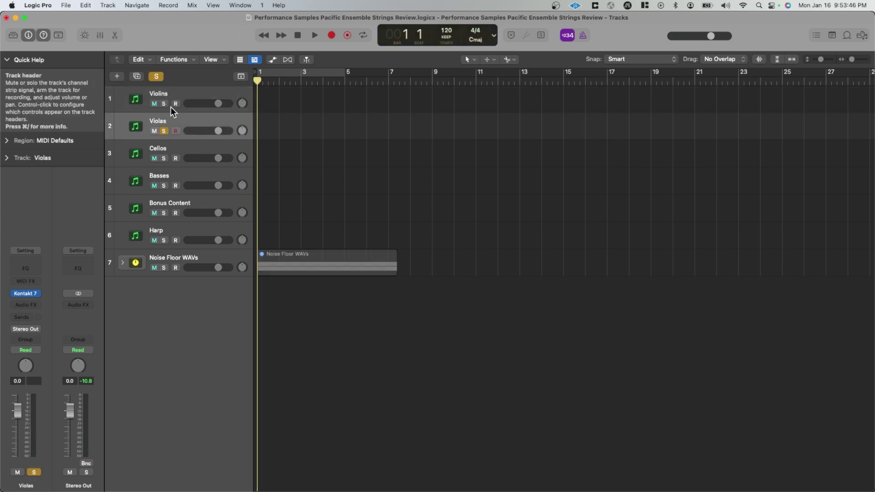
Unsolo the Violas track, open its Kontakt instrument higher on the screen and solo the first "12 Violas - Leg" patch to audition it
left_click(161, 130)
left_click(25, 293)
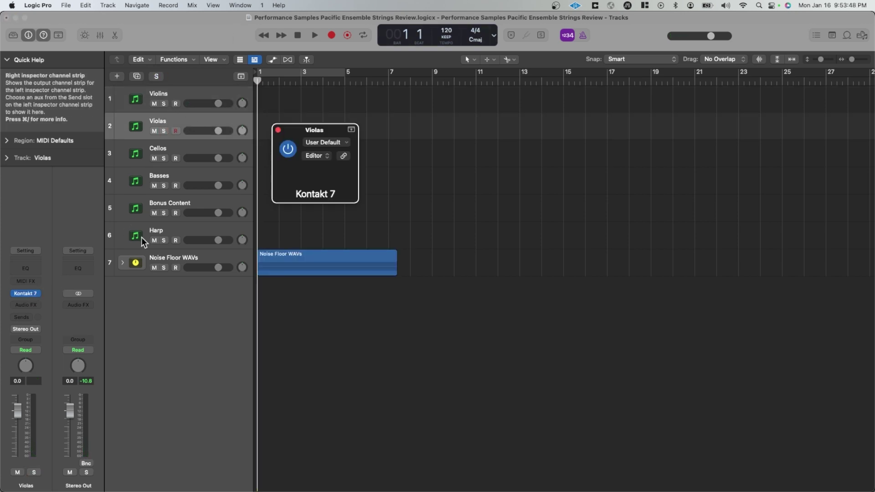
left_click_drag(631, 142, 606, 66)
left_click(662, 130)
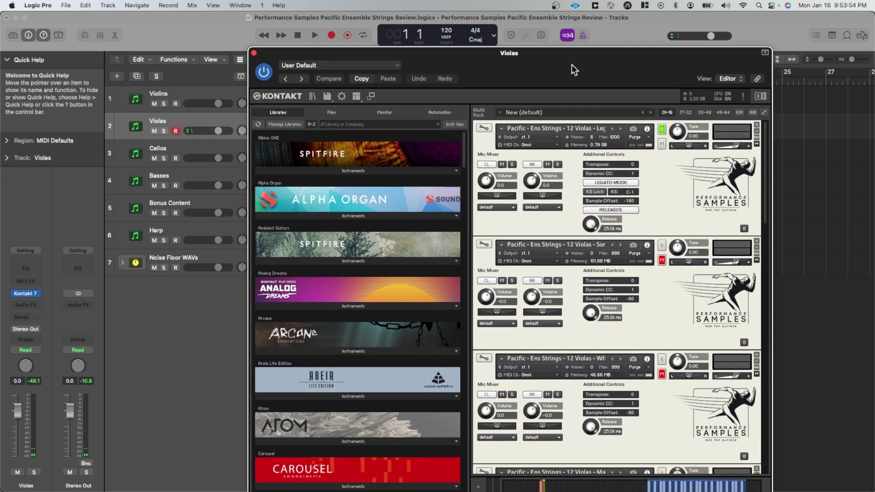
left_click_drag(572, 65, 565, 29)
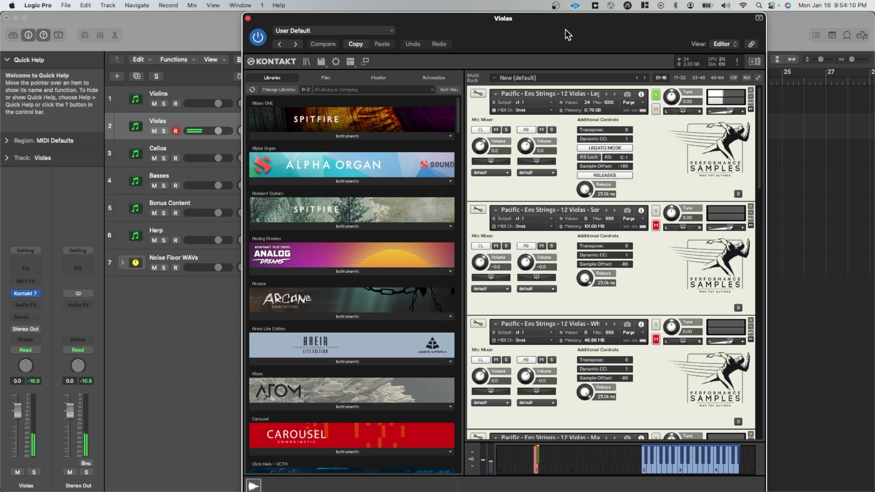
Solo the "12 Violas - Sor" patch to audition it, and switch the solo to the "12 Violas - Wh" patch
left_click(656, 211)
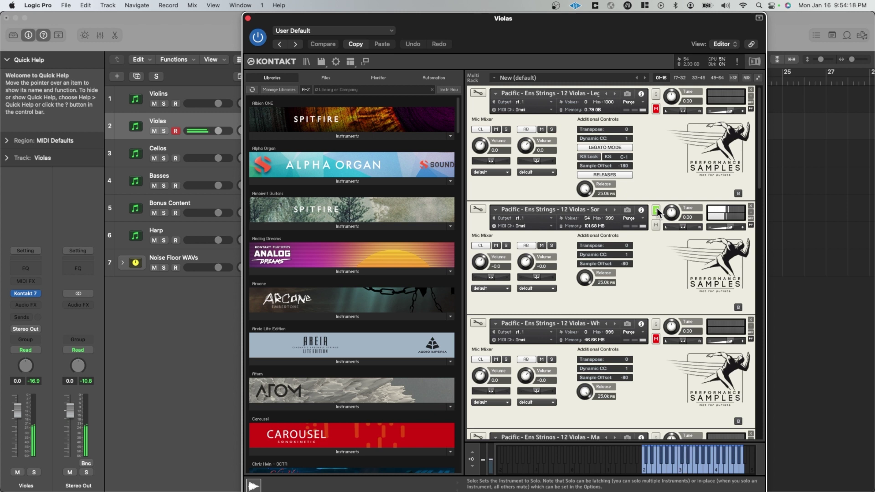
scroll(656, 220, "down", 3)
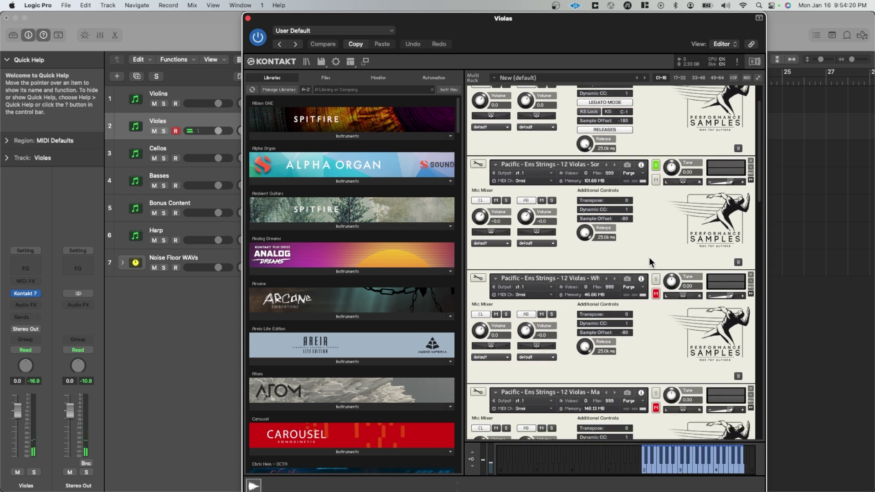
scroll(651, 257, "down", 3)
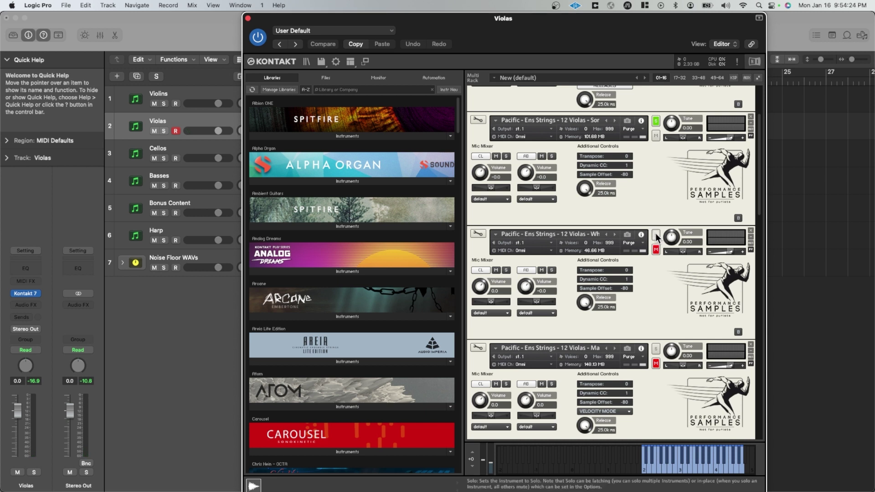
left_click(655, 235)
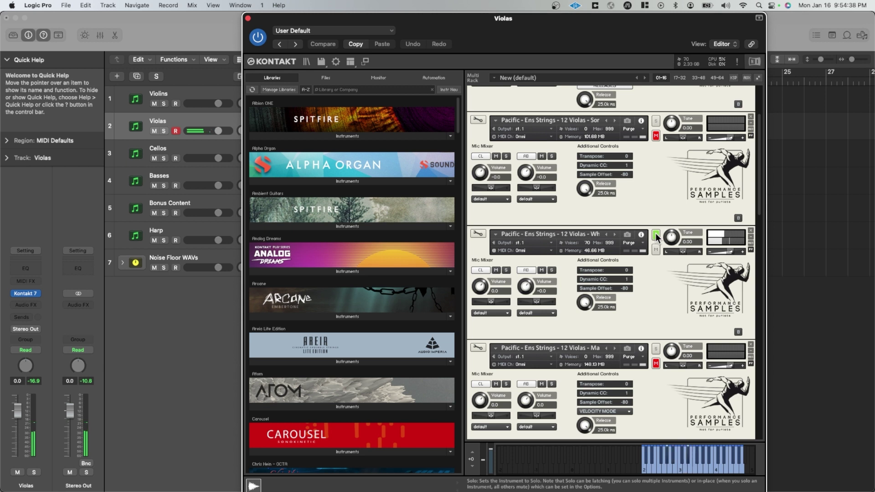
Audition the "12 Violas - Ma" patch in solo, and move the solo on to the "12 Violas - Spi" patch
scroll(659, 242, "down", 3)
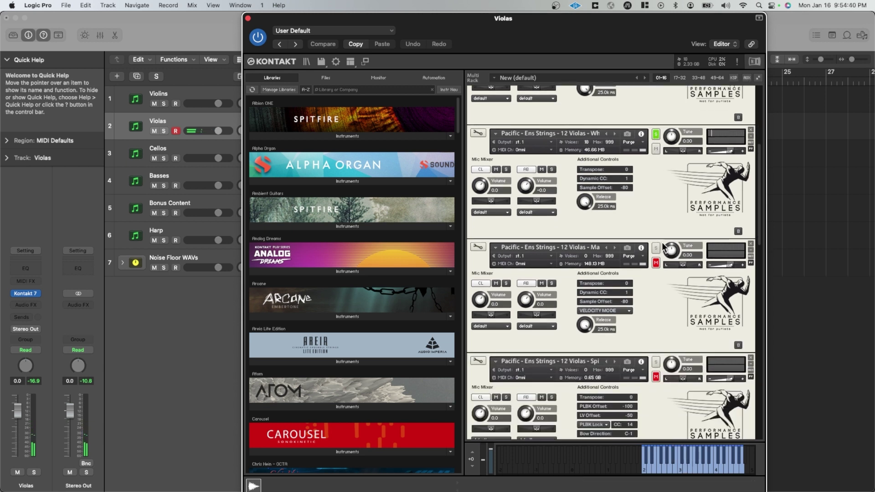
left_click(656, 248)
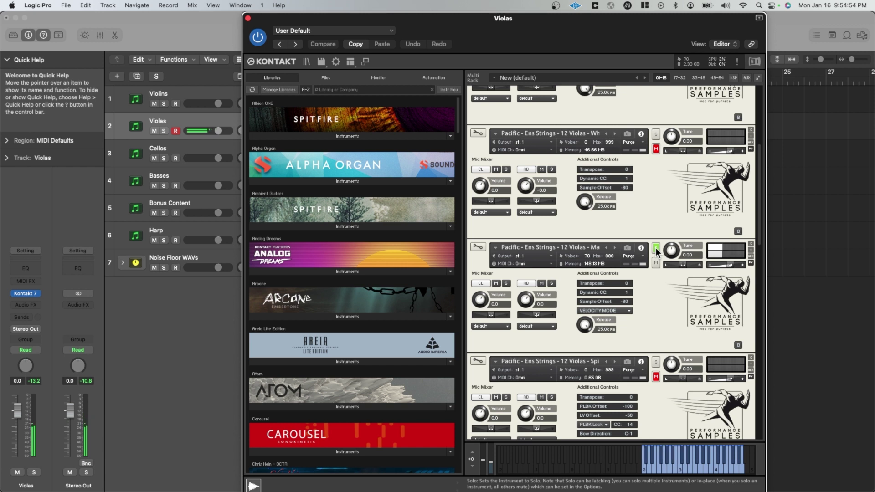
scroll(656, 251, "down", 3)
left_click(656, 296)
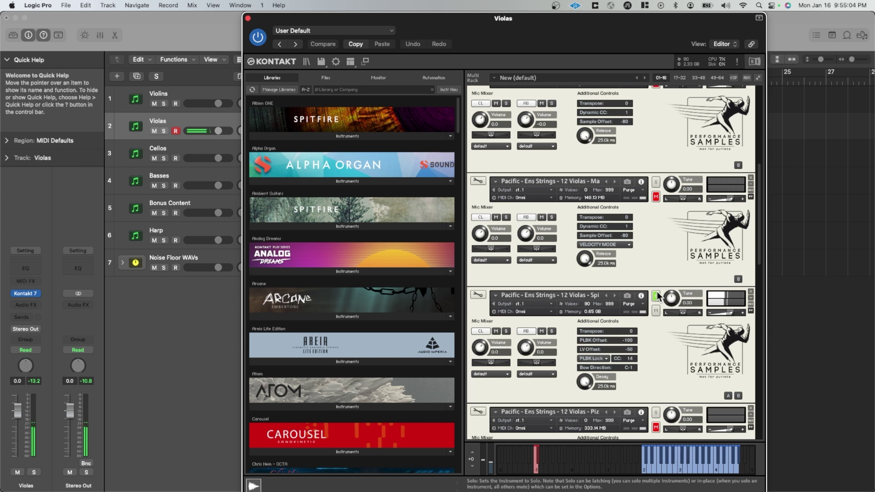
Solo the "12 Violas - Piz" patch to audition it, and switch the solo to the "12 Violas - Tre" patch
scroll(658, 297, "down", 3)
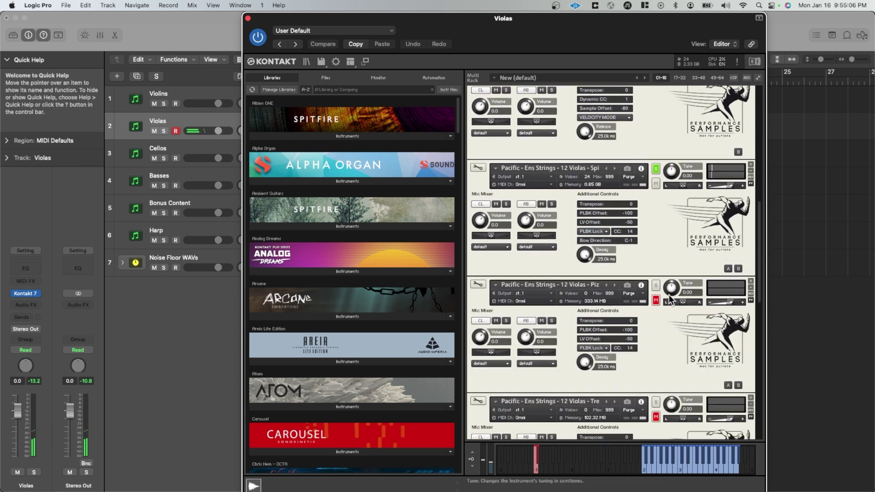
left_click(656, 285)
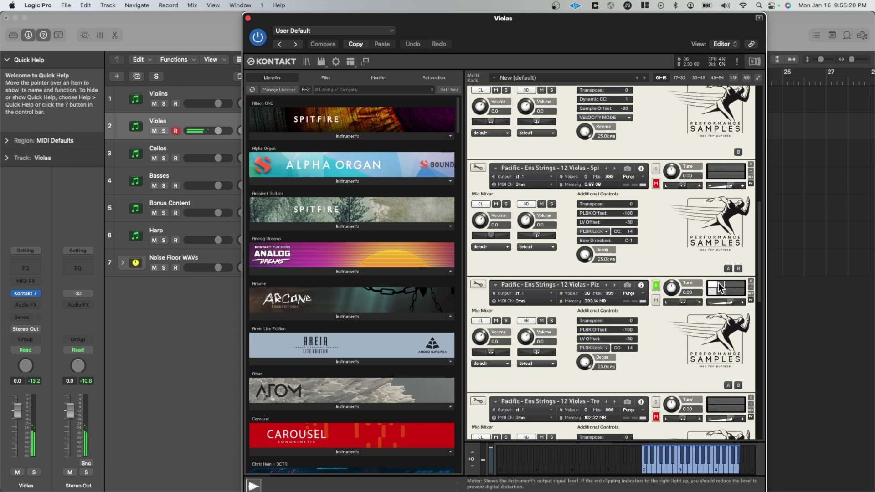
scroll(718, 291, "down", 2)
left_click(655, 285)
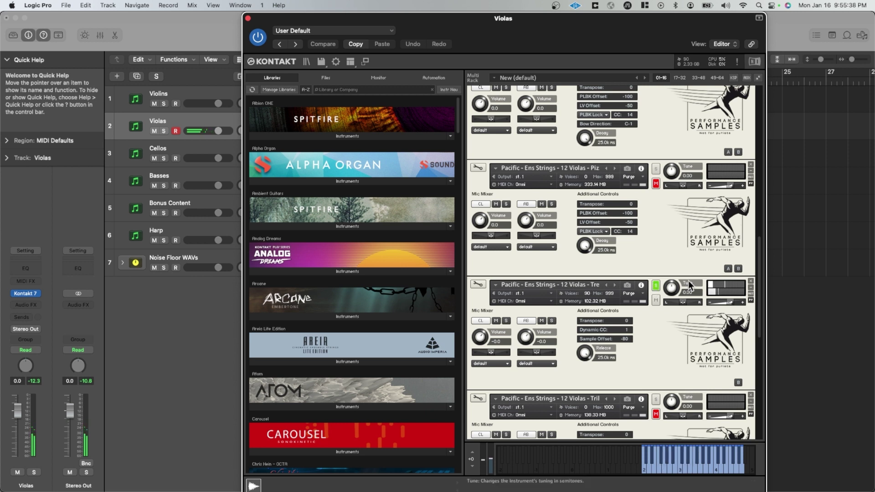
Solo the "12 Violas - Tril" patch below the tremolo patch to audition it
scroll(686, 282, "down", 3)
left_click(655, 329)
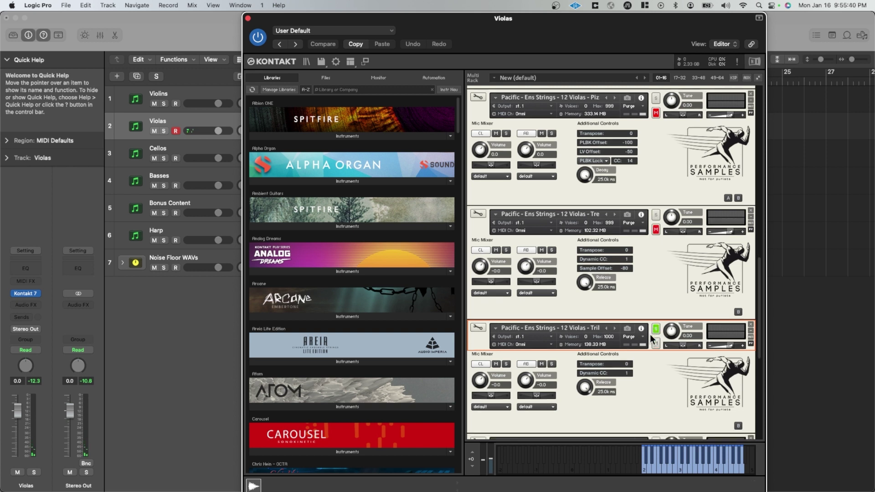
scroll(650, 334, "down", 2)
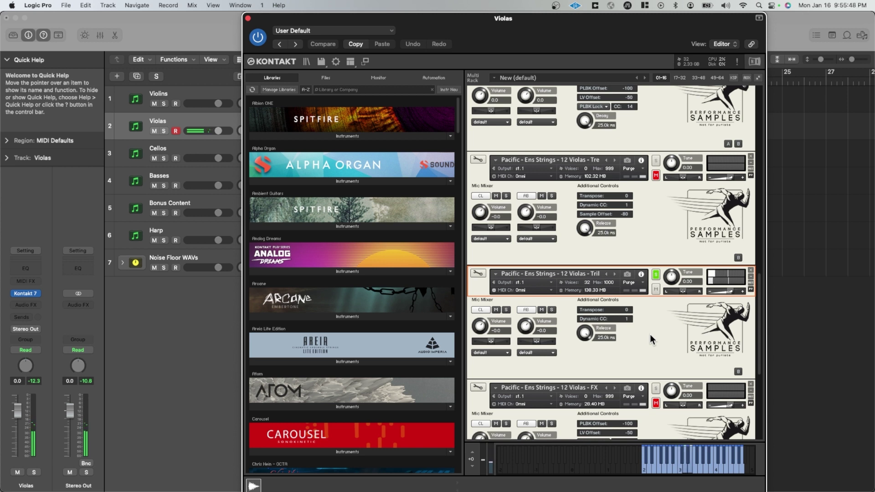
scroll(691, 314, "down", 1)
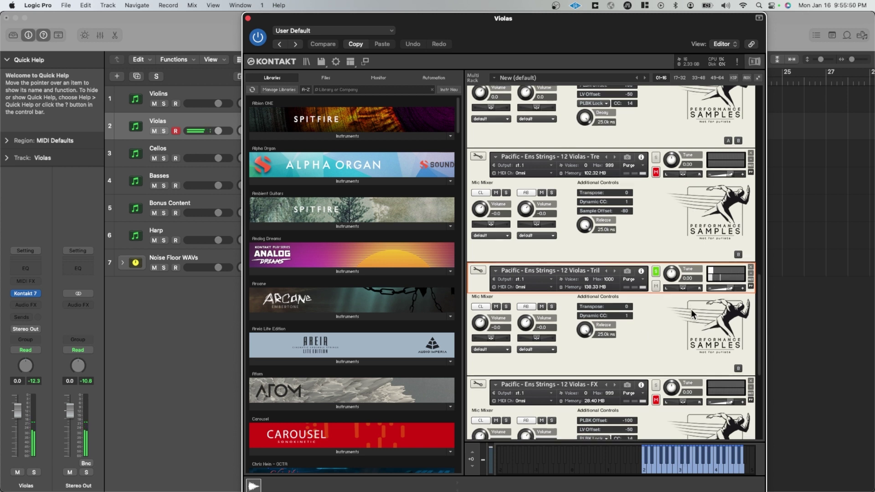
Solo the "12 Violas - FX" patch with PLBK and LV offsets, and switch the solo to the last "12 Violas - FX" patch
scroll(683, 313, "down", 5)
left_click(656, 311)
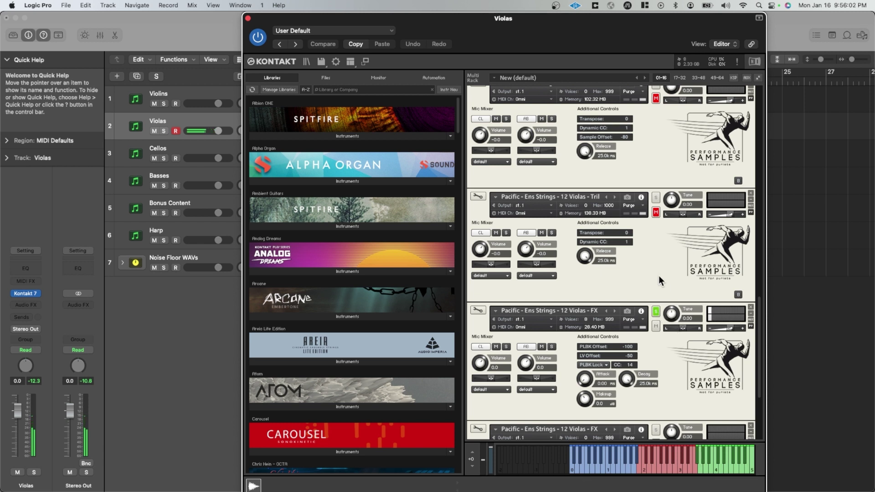
scroll(616, 283, "down", 5)
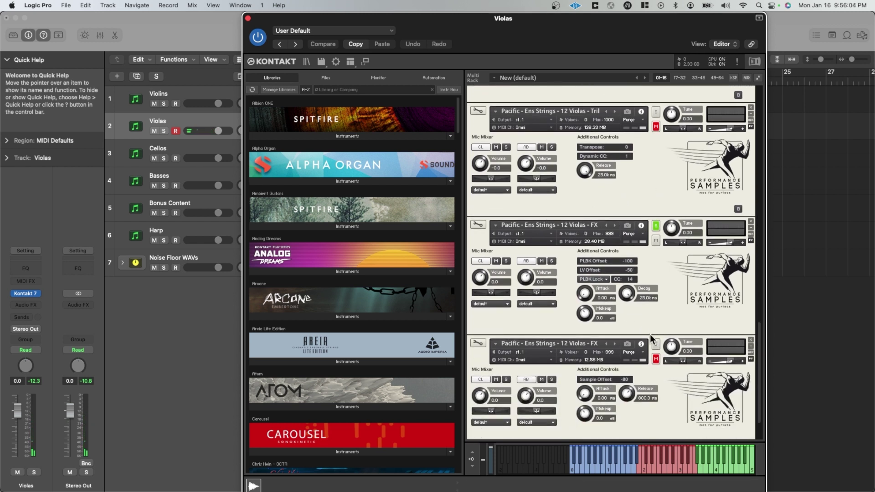
left_click(655, 344)
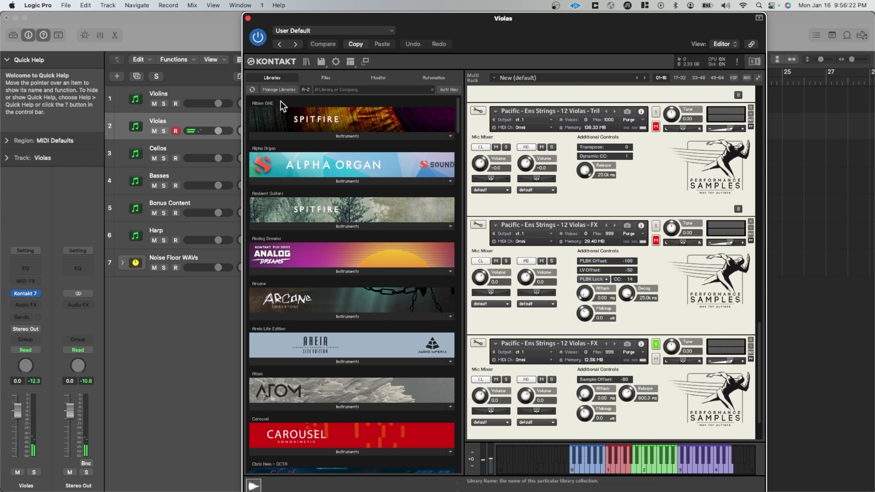
Switch from the Violas to the Cellos track, replacing the open Violas instrument window with the Cellos Kontakt window in the same place
scroll(571, 224, "down", 2)
scroll(350, 191, "down", 1)
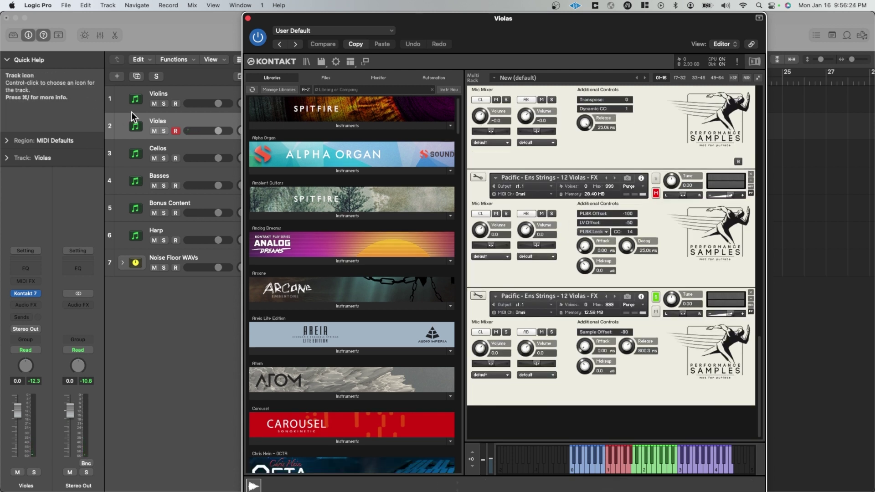
left_click(180, 148)
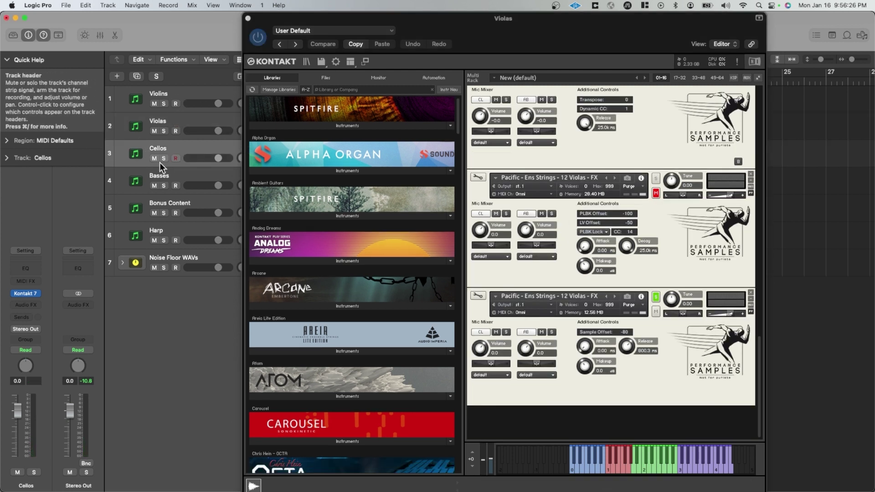
left_click(25, 292)
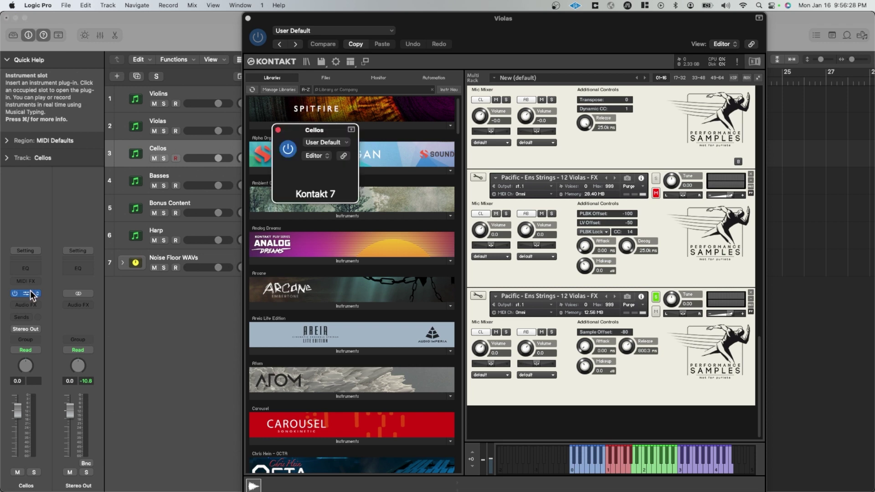
left_click(249, 20)
left_click(248, 19)
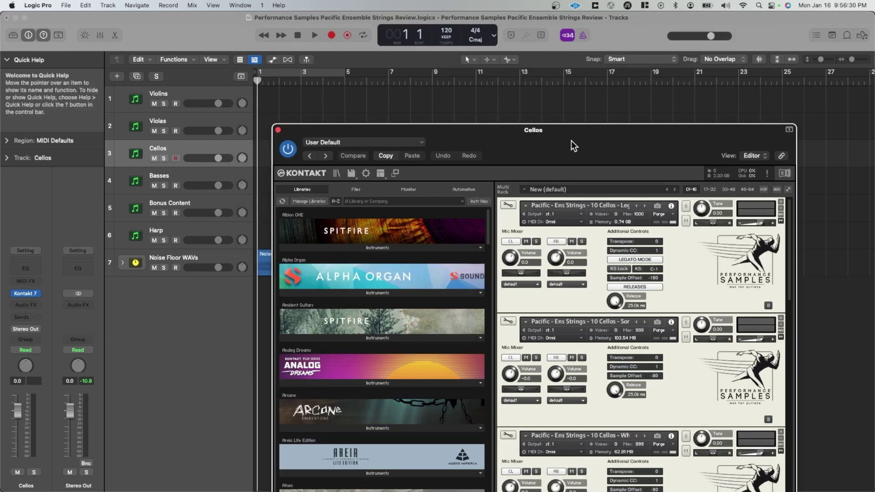
left_click_drag(570, 140, 540, 22)
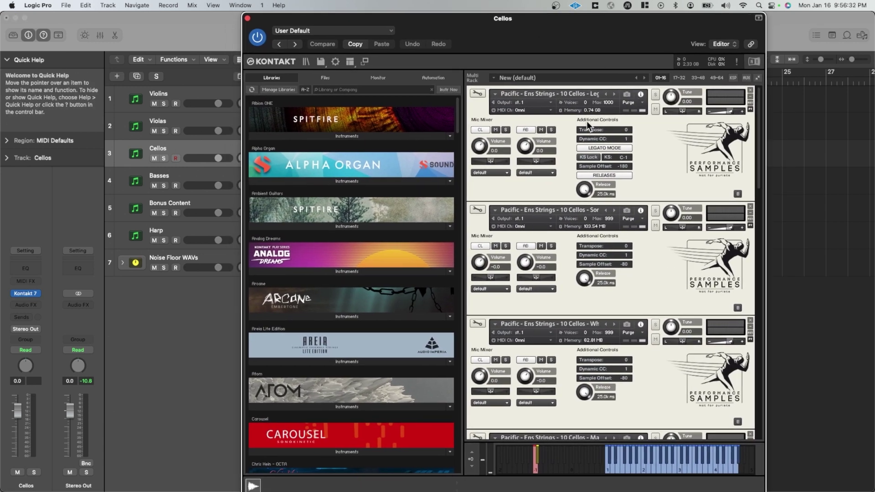
Solo the first three cello patches, "10 Cellos - Leg", "Sor" and "Wh", one after another to audition them
left_click(654, 94)
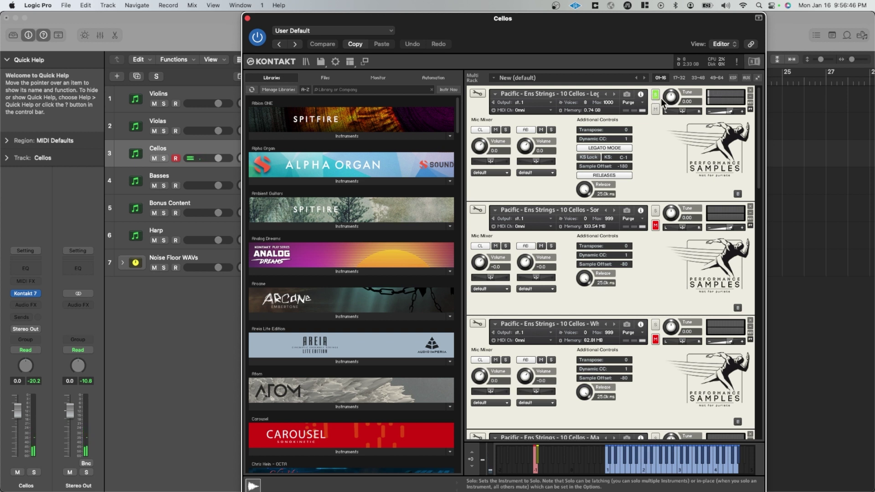
left_click(655, 211)
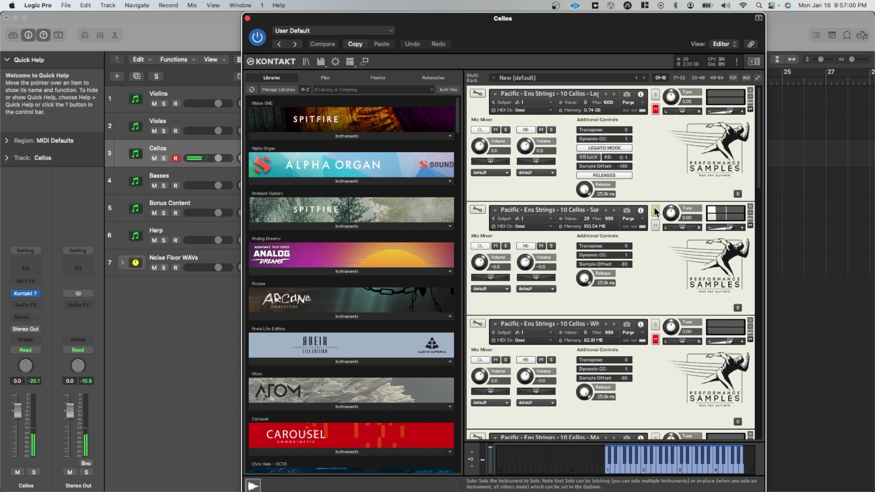
left_click(655, 326)
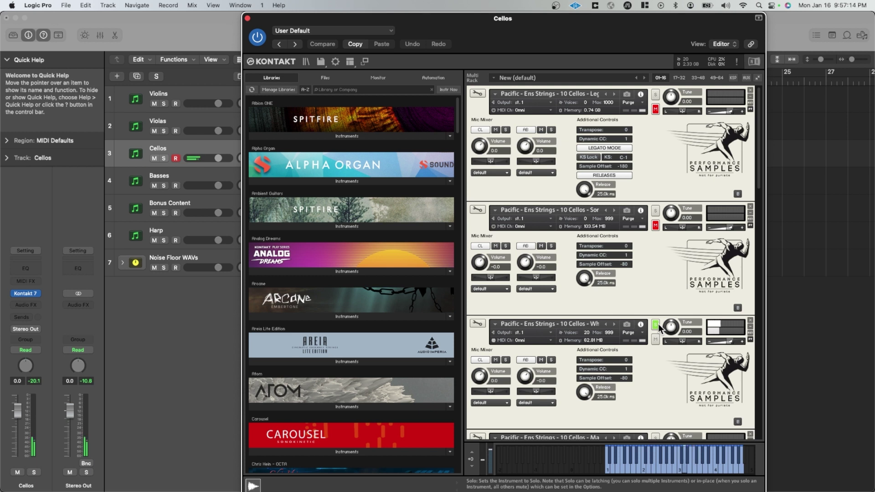
Solo the "10 Cellos - Ma" patch to audition it, and switch the solo to the "10 Cellos - Spi" patch
scroll(644, 326, "down", 3)
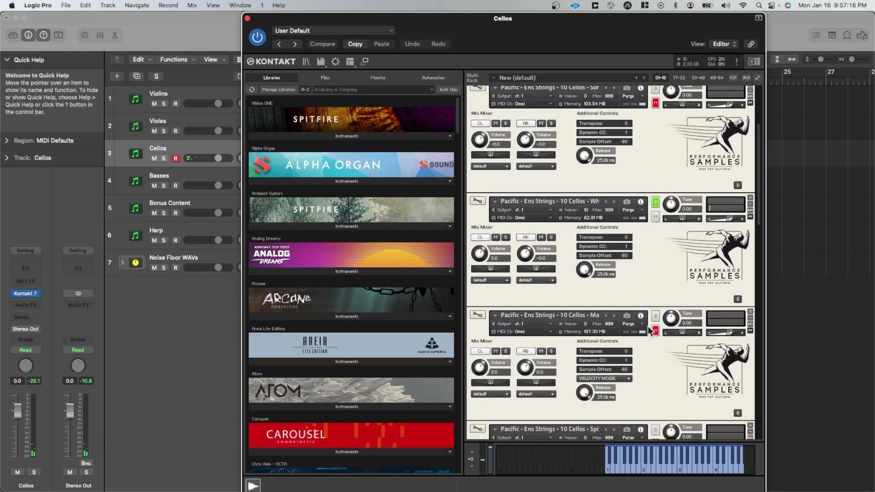
left_click(652, 330)
left_click(655, 315)
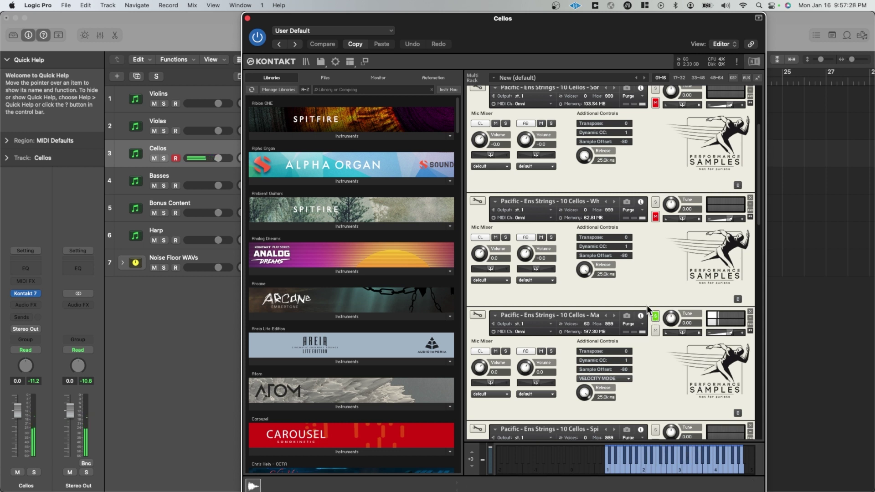
scroll(647, 305, "down", 3)
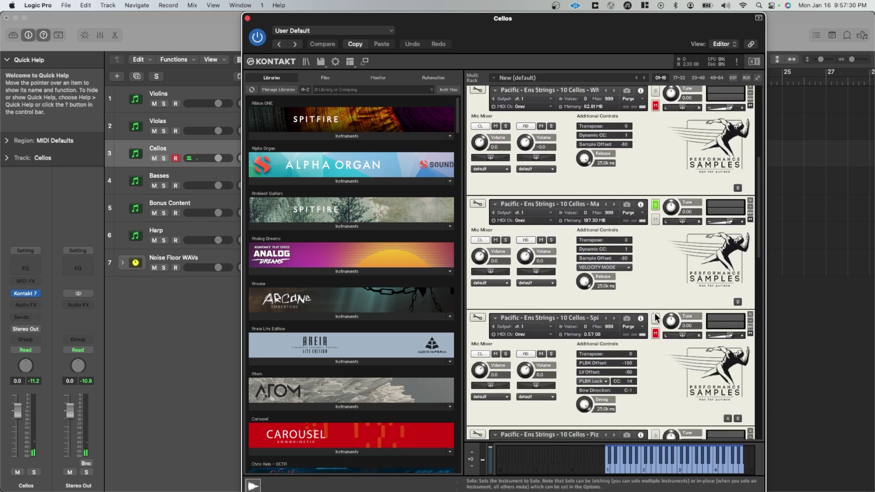
left_click(655, 318)
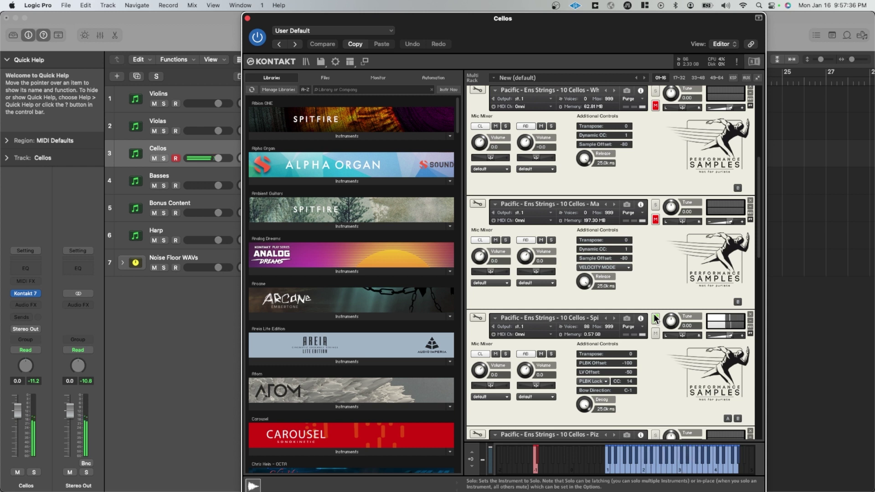
Audition the "10 Cellos - Piz" patch in solo, and move the solo on to the "10 Cellos - Tre" patch
scroll(647, 305, "down", 5)
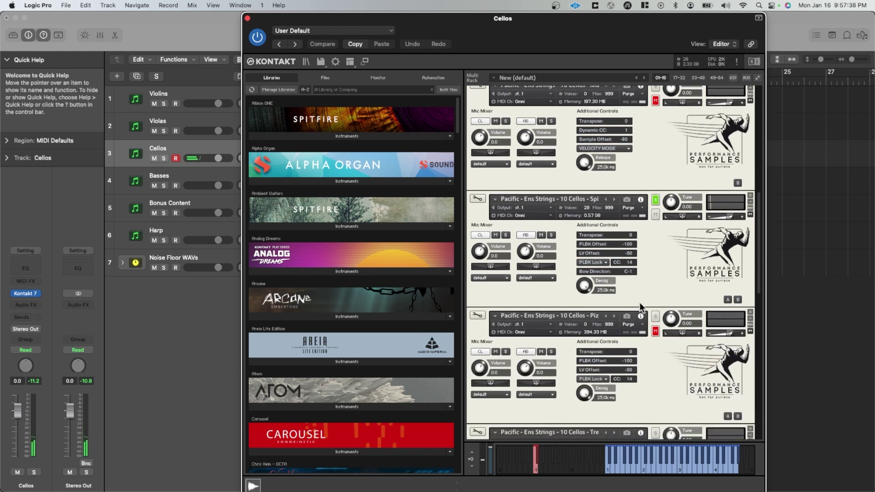
scroll(639, 302, "down", 1)
left_click(654, 297)
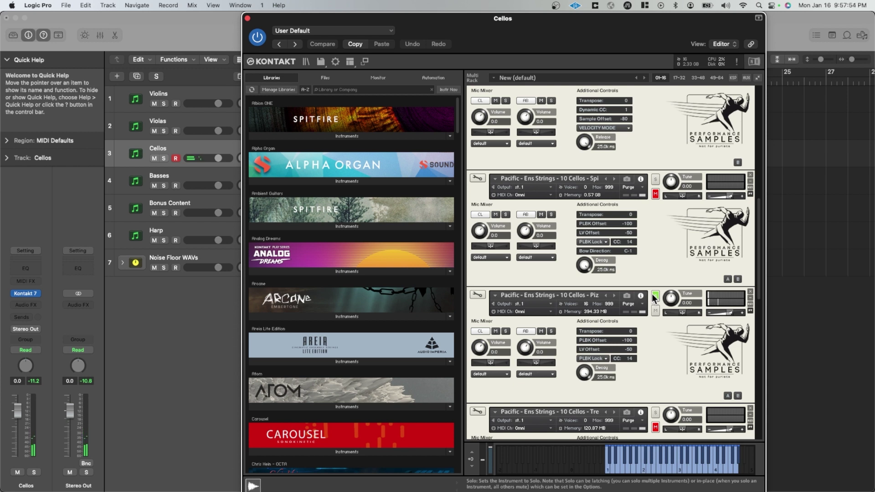
scroll(633, 339, "down", 3)
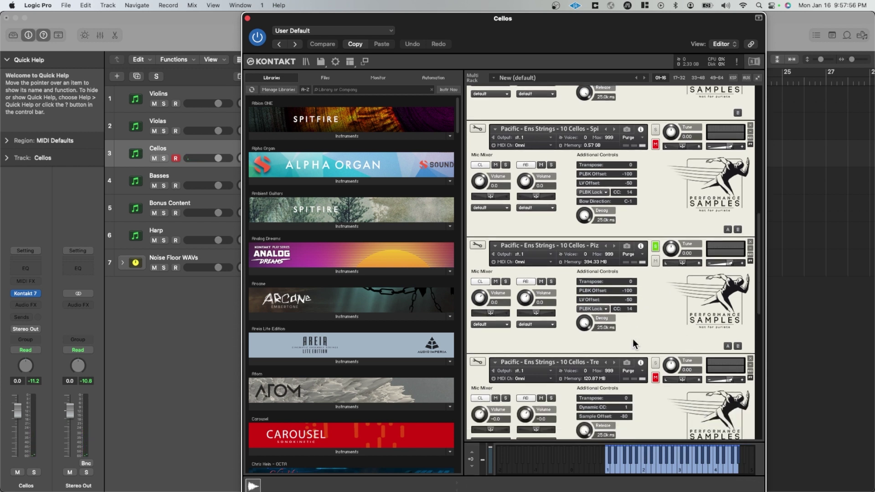
left_click(655, 349)
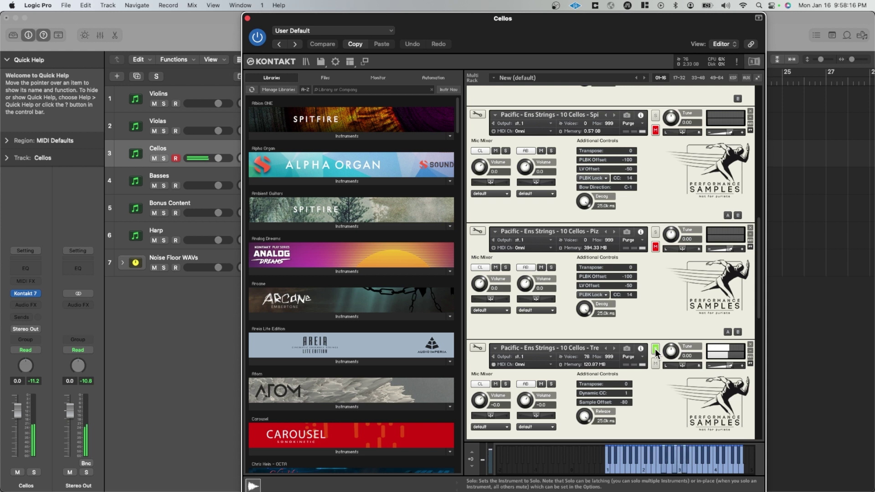
Move the solo from the "10 Cellos - Tre" patch to the "10 Cellos - Tril" patch to audition it
scroll(644, 347, "down", 4)
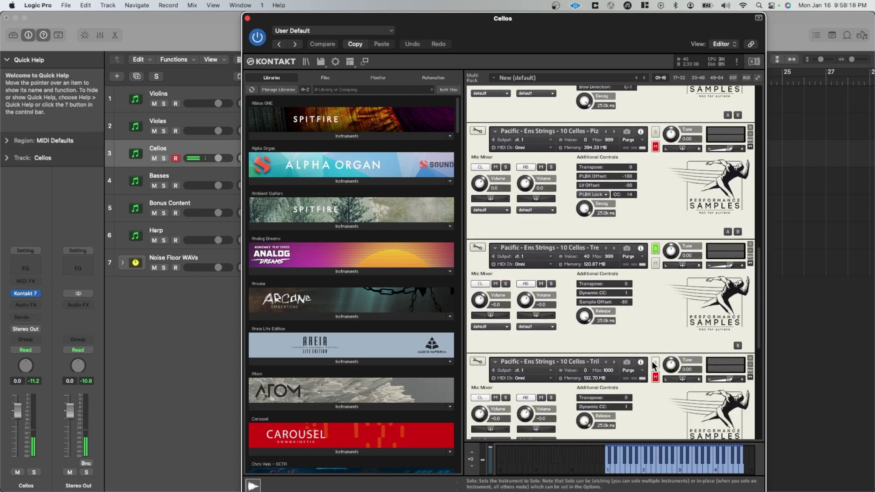
left_click(656, 363)
scroll(657, 362, "down", 5)
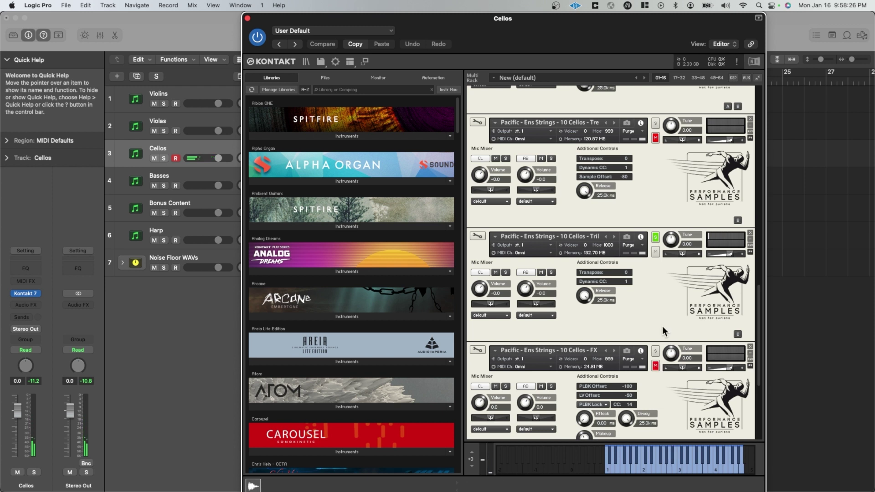
scroll(662, 327, "up", 2)
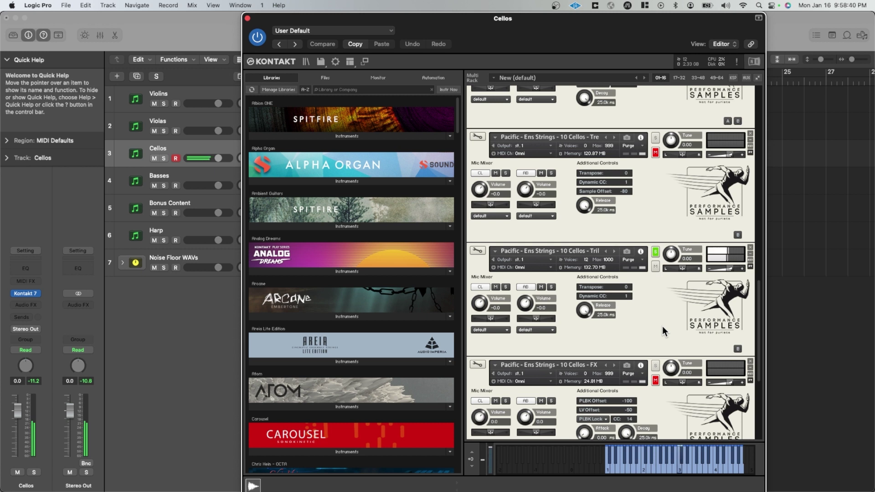
Solo the first "10 Cellos - FX" patch, the one below the "Tril" patch, to audition it
scroll(659, 360, "down", 1)
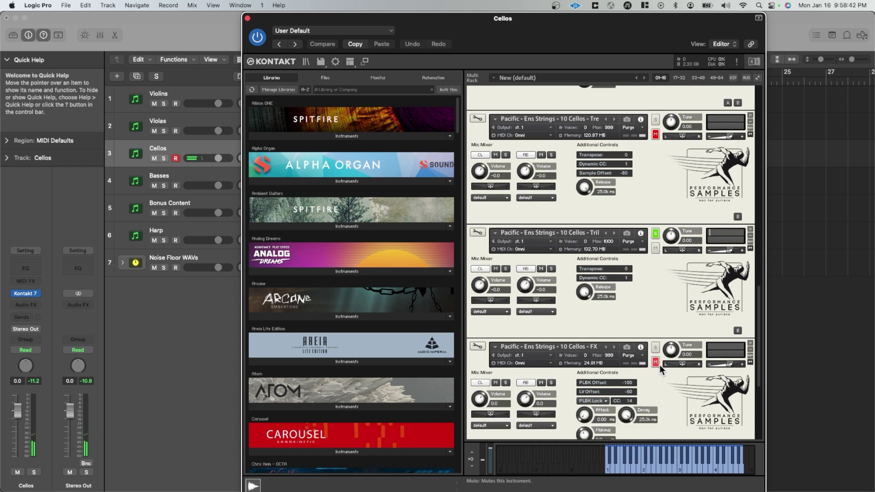
left_click(657, 339)
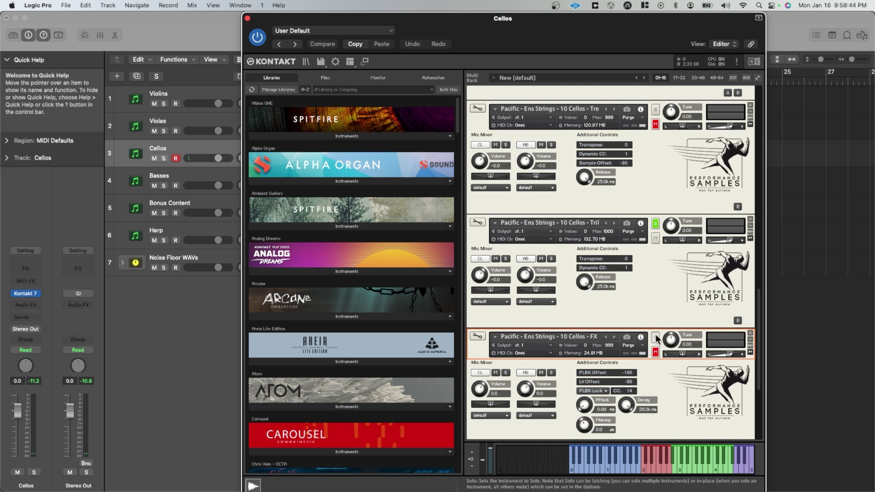
left_click(655, 337)
scroll(656, 339, "down", 1)
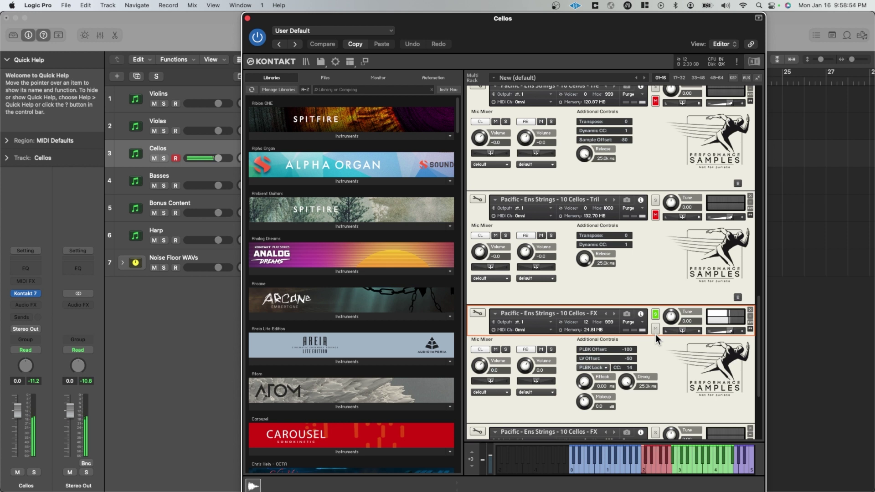
Solo the last "10 Cellos - FX" patch in the rack and audition a note in its blue key range
scroll(649, 319, "down", 5)
left_click(655, 298)
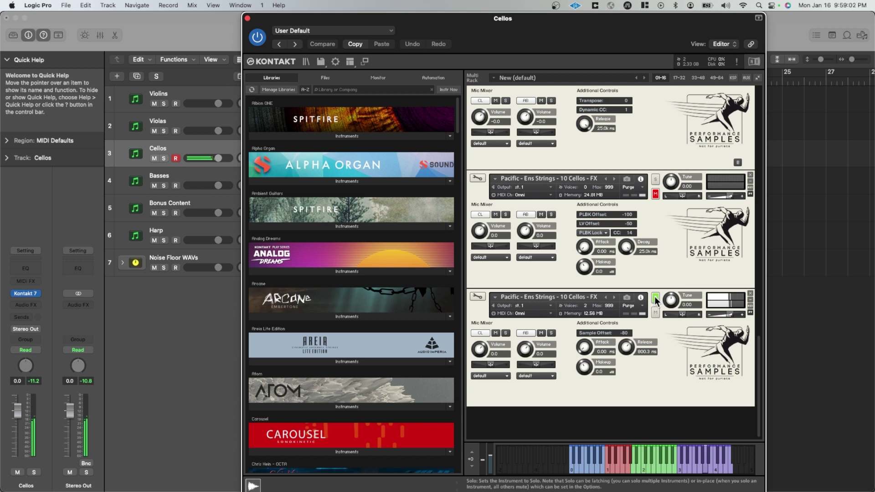
left_click(588, 467)
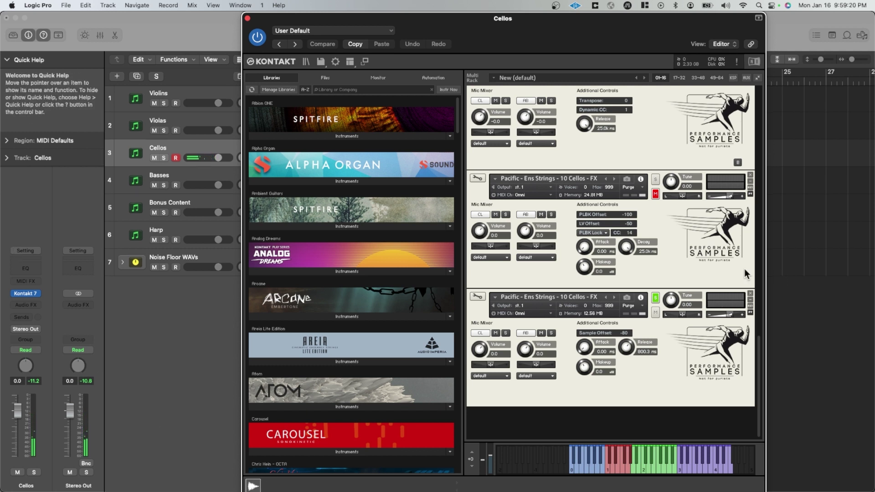
scroll(313, 302, "down", 2)
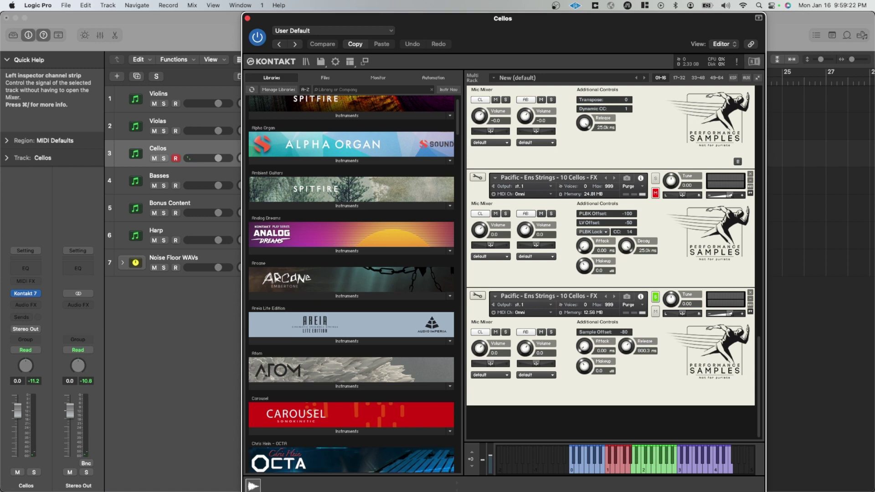
Switch to the Basses track and solo its "8 Basses - Sor" and "8 Basses - Mar" patches one after another
key("Down")
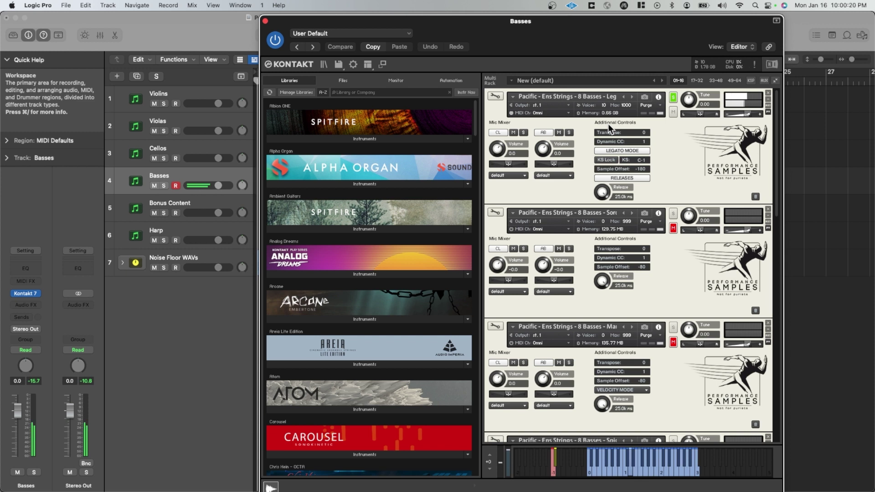
left_click(673, 213)
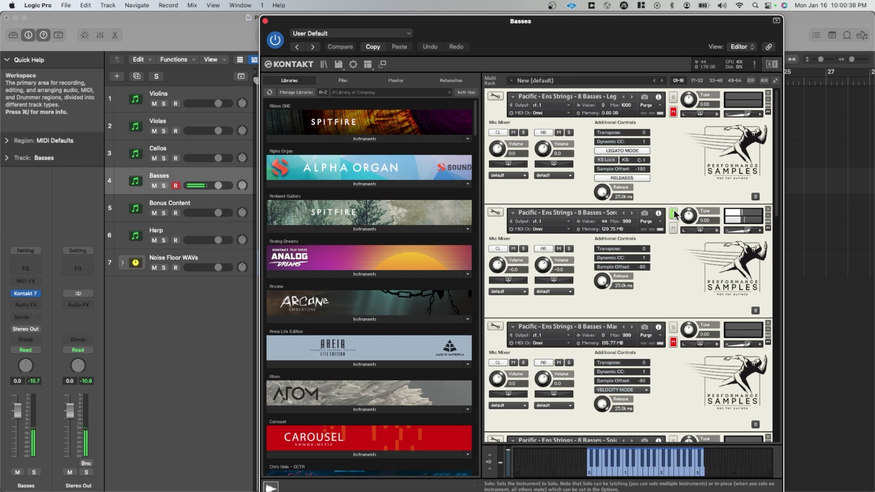
left_click(673, 328)
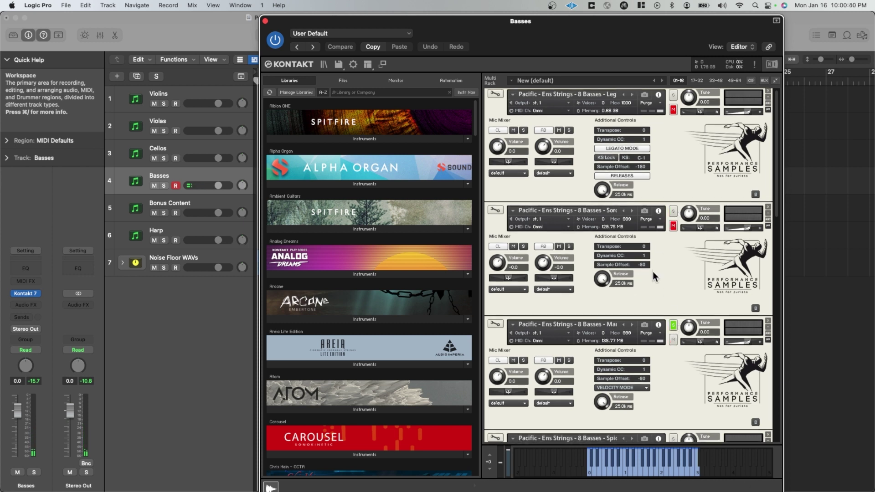
scroll(652, 273, "down", 1)
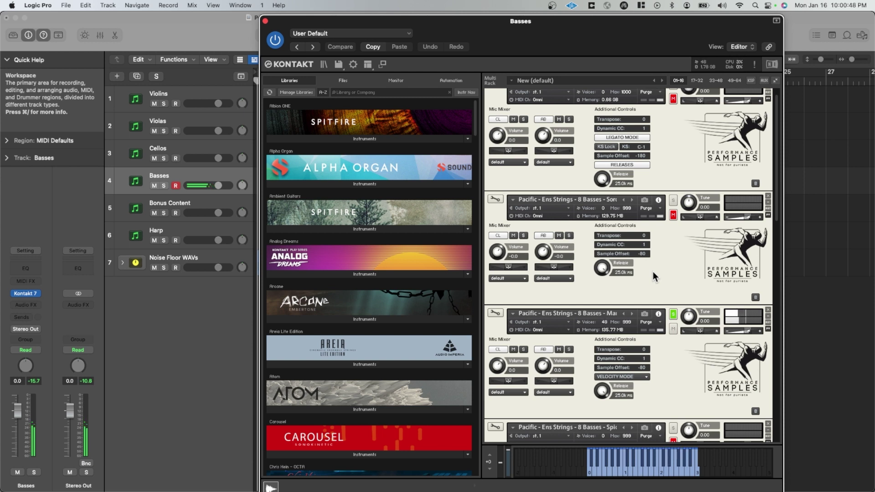
Audition the "8 Basses - Spi" patch in solo, and move the solo on to the "8 Basses - Pizz" patch
scroll(601, 292, "down", 2)
scroll(601, 293, "down", 8)
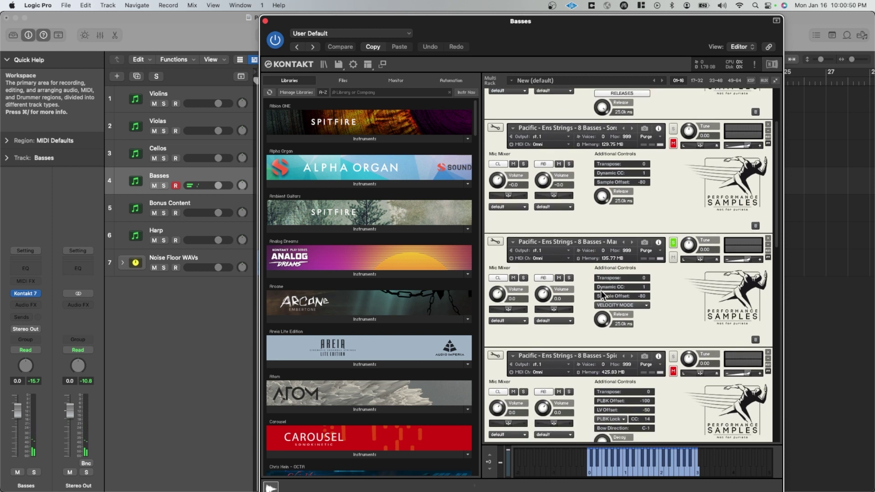
left_click(673, 343)
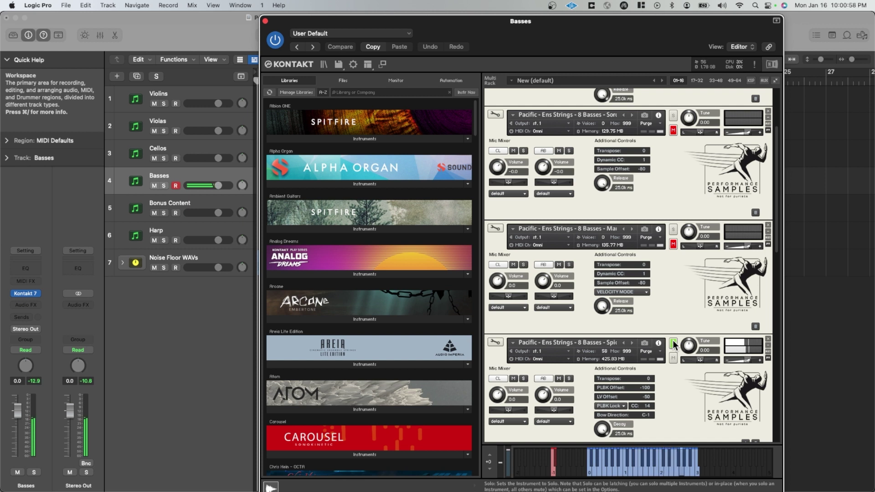
scroll(620, 347, "down", 2)
scroll(619, 346, "down", 5)
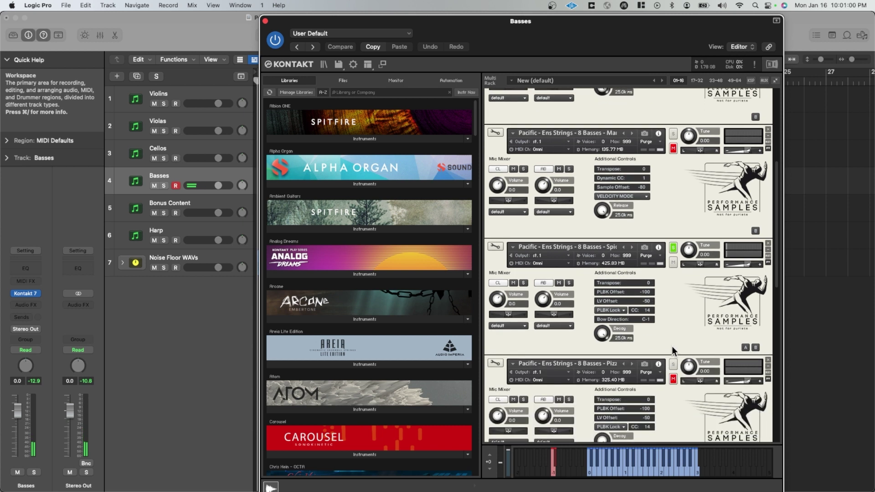
left_click(672, 365)
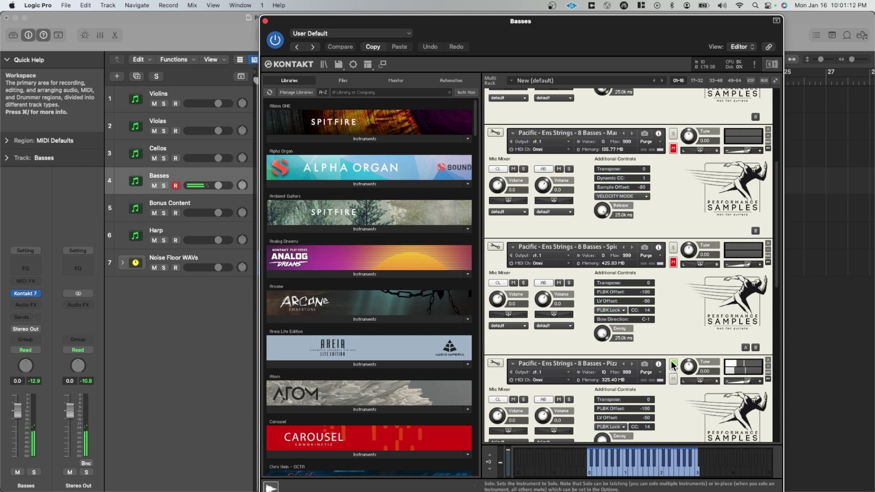
Solo the "8 Basses - Tre" patch to audition it
scroll(650, 345, "down", 1)
scroll(651, 345, "down", 5)
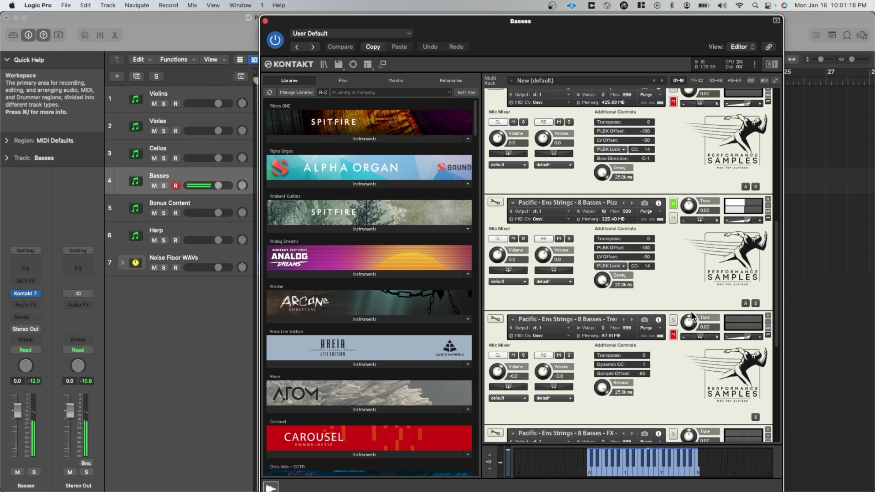
left_click(673, 320)
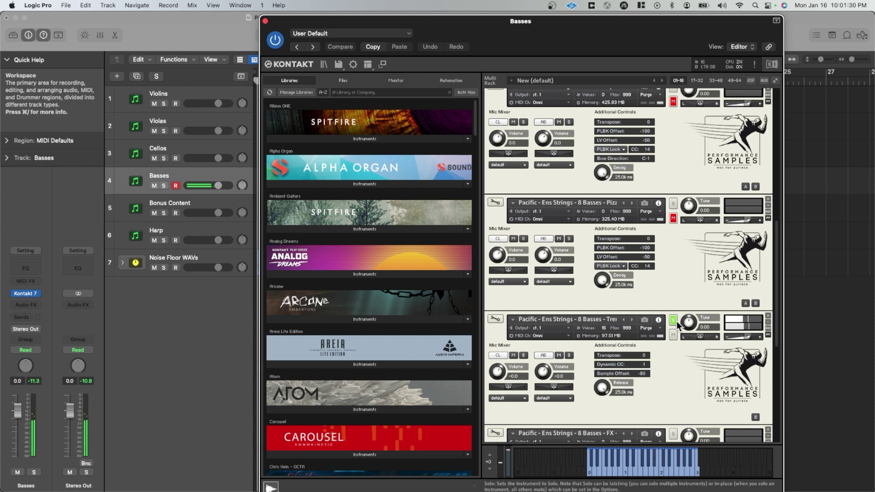
Solo the two "8 Basses - FX" patches at the end of the rack one after another to audition them
scroll(658, 298, "down", 3)
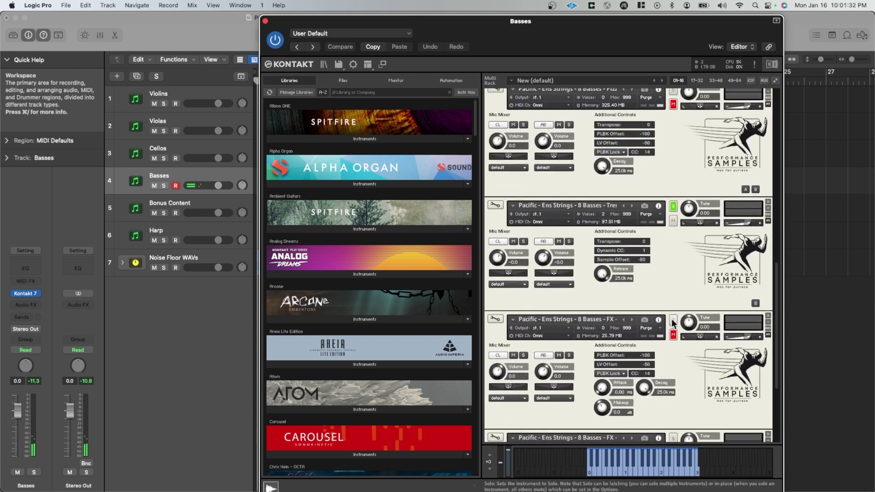
left_click(673, 320)
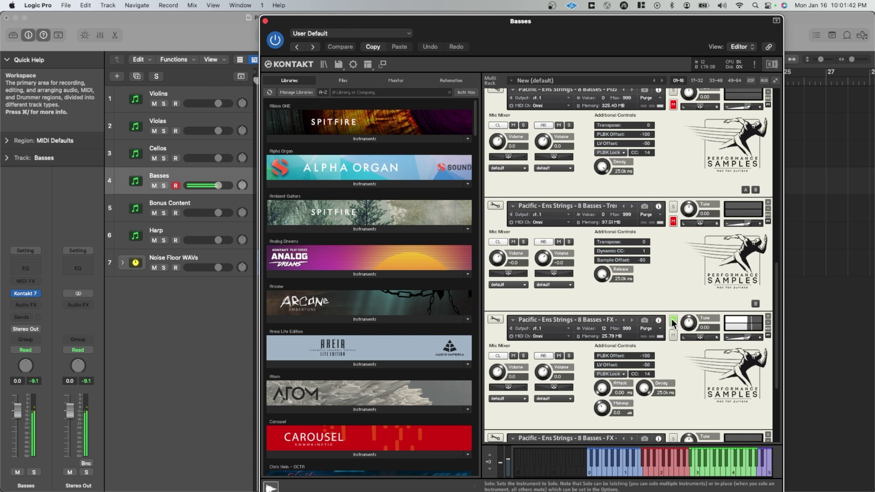
scroll(687, 305, "down", 5)
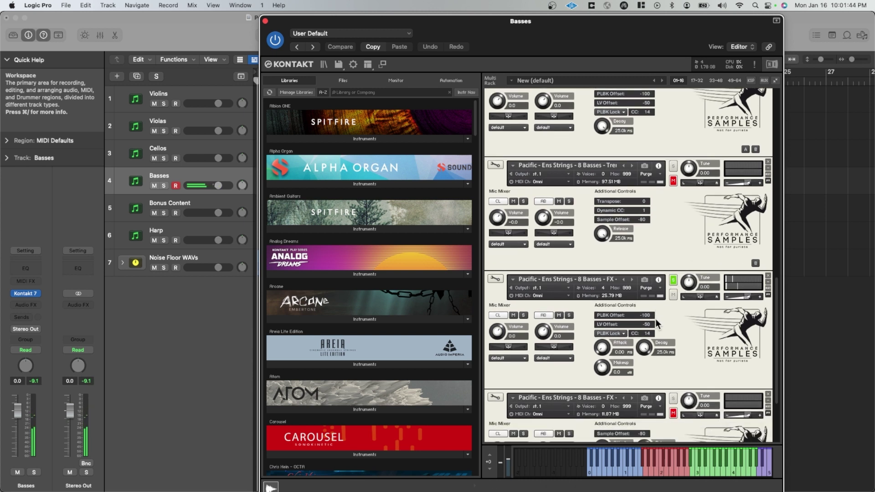
left_click(673, 300)
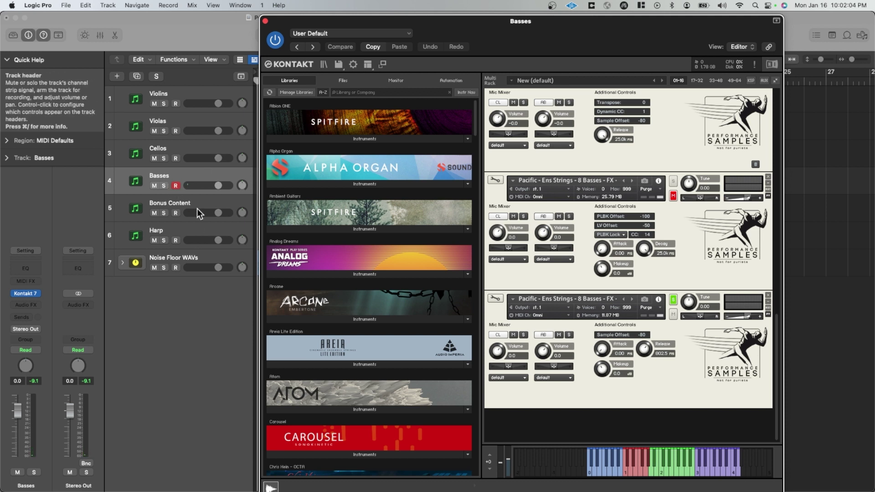
Switch to the Bonus Content track, closing the Basses instrument window and opening the Bonus Content Kontakt window
left_click(176, 206)
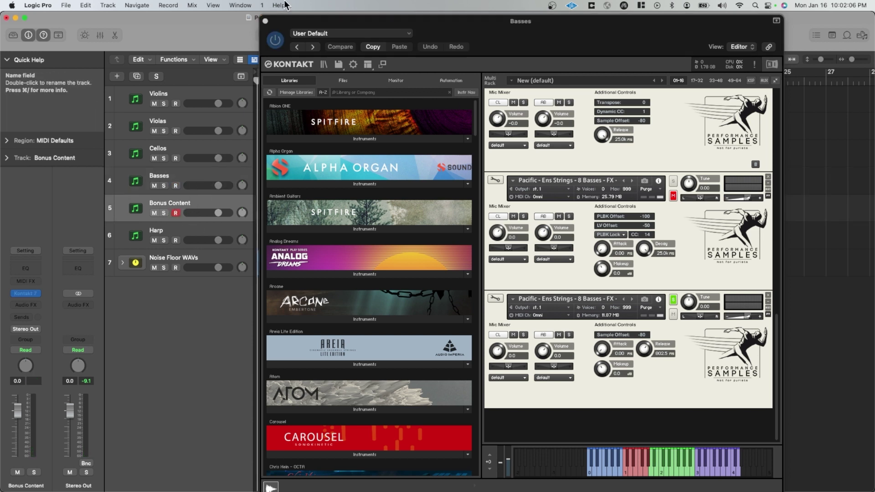
left_click(261, 19)
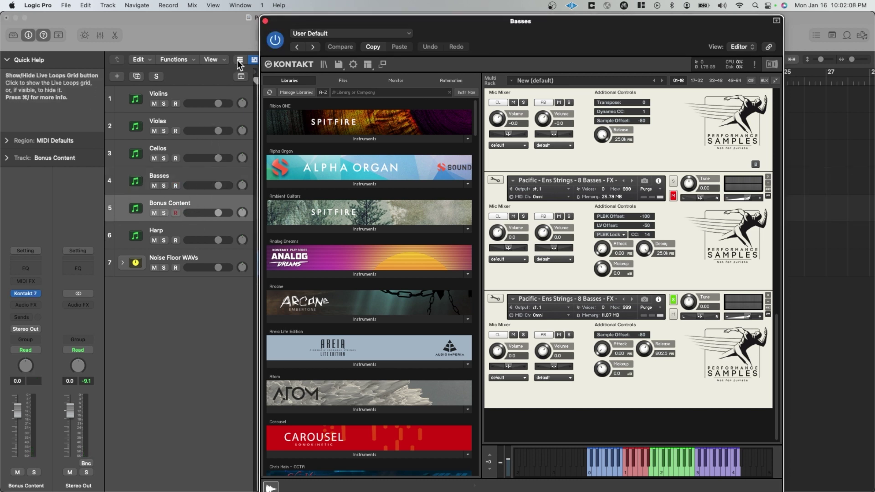
left_click(266, 21)
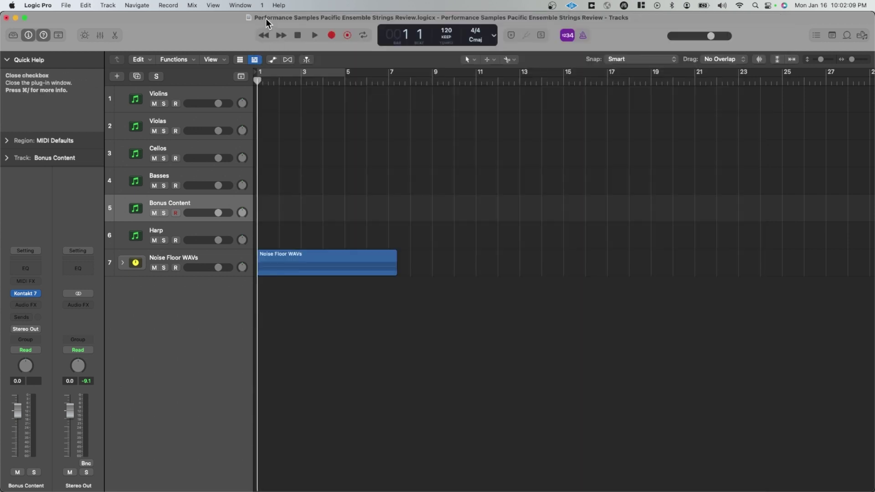
left_click(29, 294)
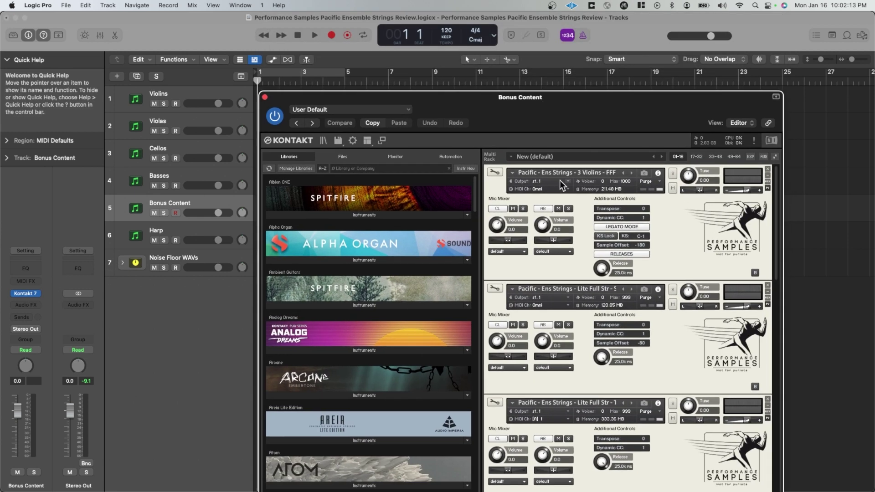
Solo the "3 Violins - FFF" patch and the two "Lite Full Str - S" patches one after another to audition them
left_click(673, 173)
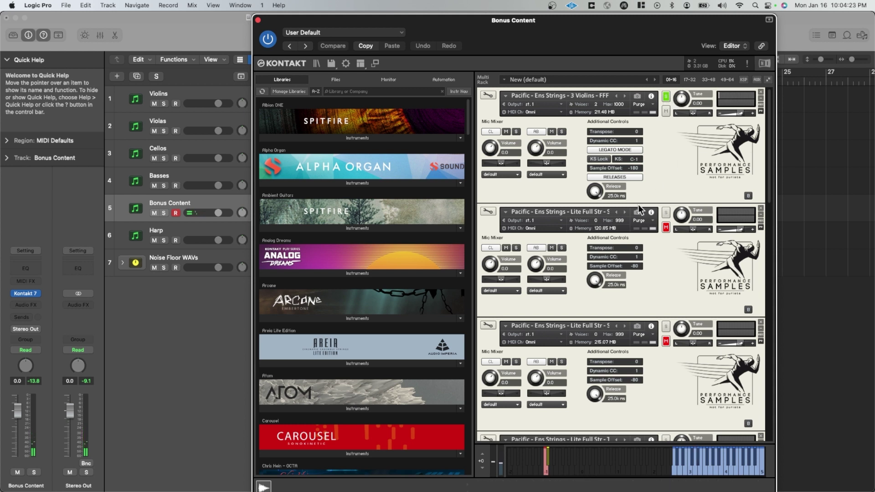
left_click(667, 213)
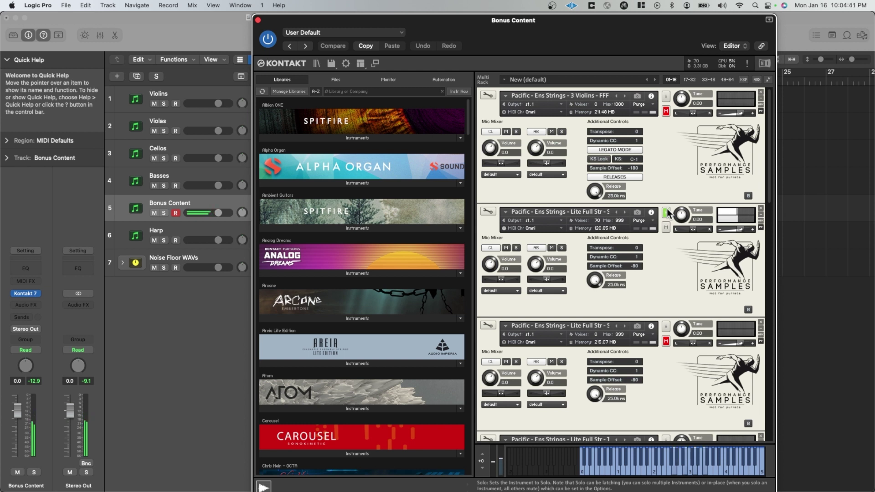
scroll(669, 282, "down", 3)
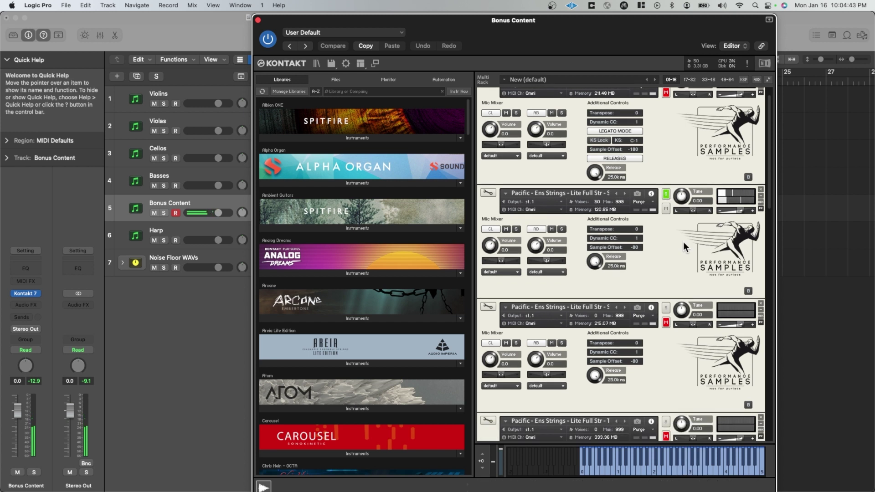
left_click(666, 287)
scroll(667, 289, "down", 1)
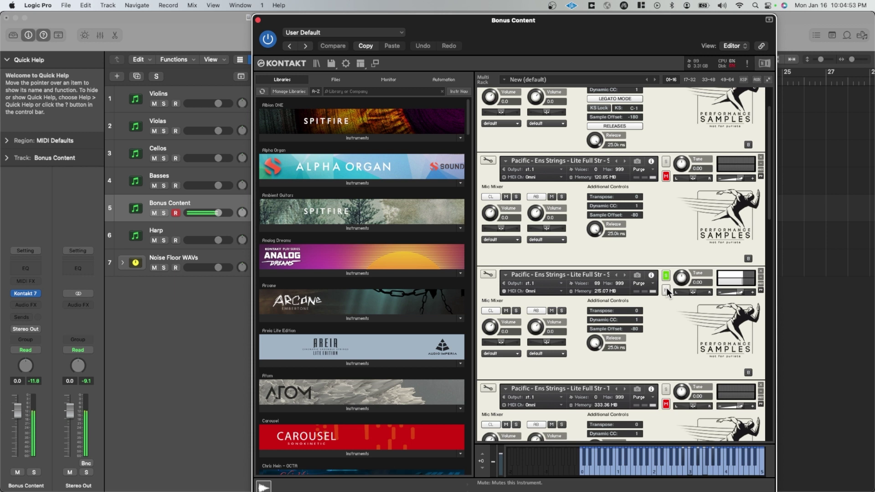
Move the "Lite Full Str - V" patch above the "Lite Full Str - T" patch in the rack and solo it
scroll(657, 284, "down", 5)
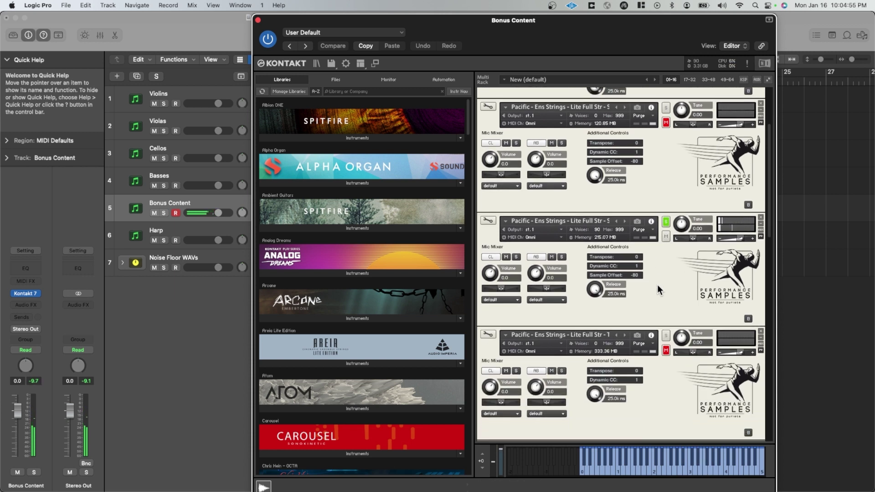
scroll(657, 288, "down", 1)
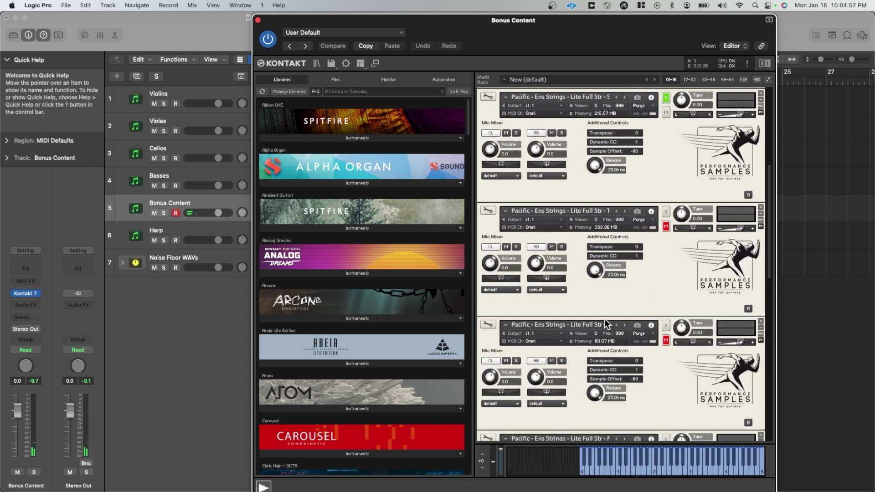
left_click_drag(604, 319, 603, 211)
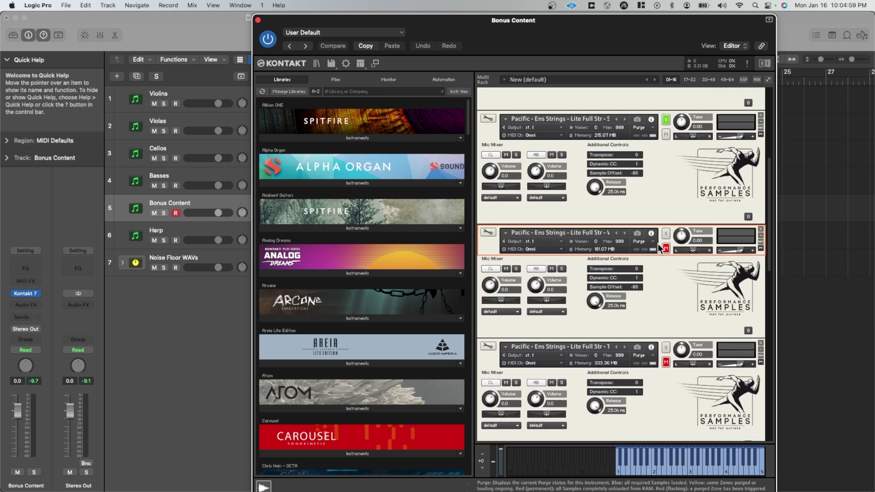
left_click(666, 236)
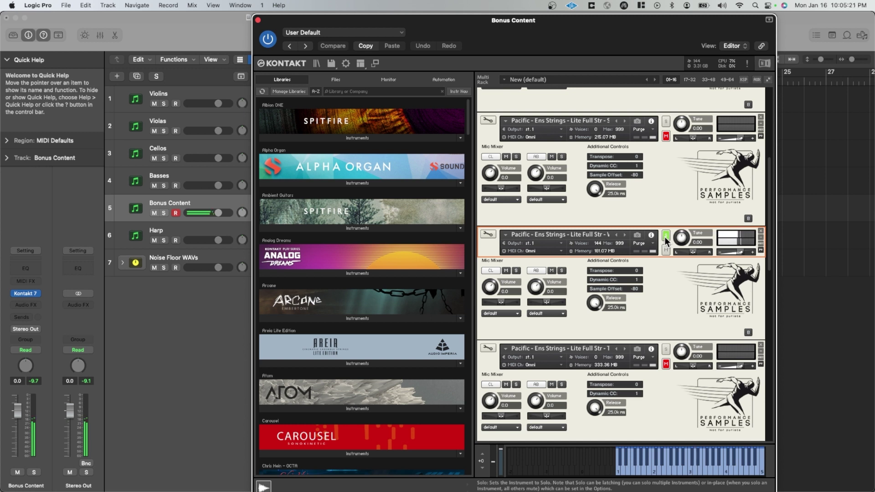
Solo the "Lite Full Str - T" patch and the "Lite Full Str - M" patch below it one after another to audition them
scroll(664, 236, "down", 1)
scroll(663, 236, "down", 5)
left_click(666, 246)
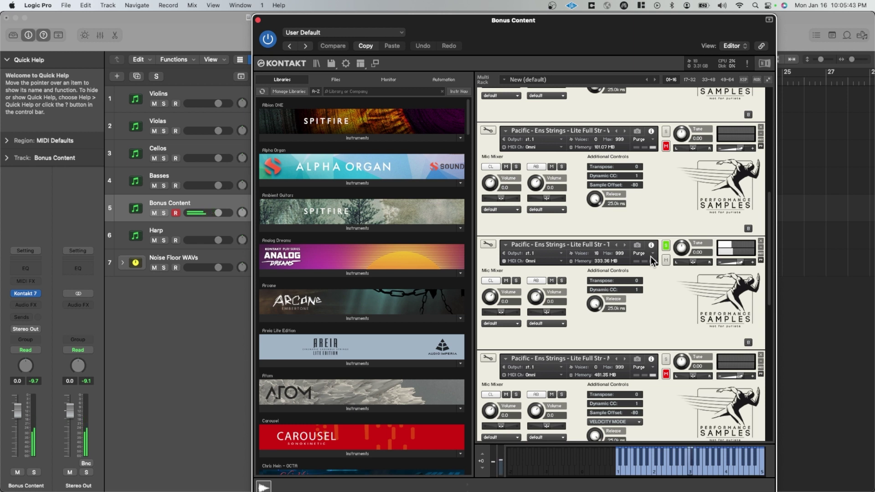
scroll(652, 257, "down", 3)
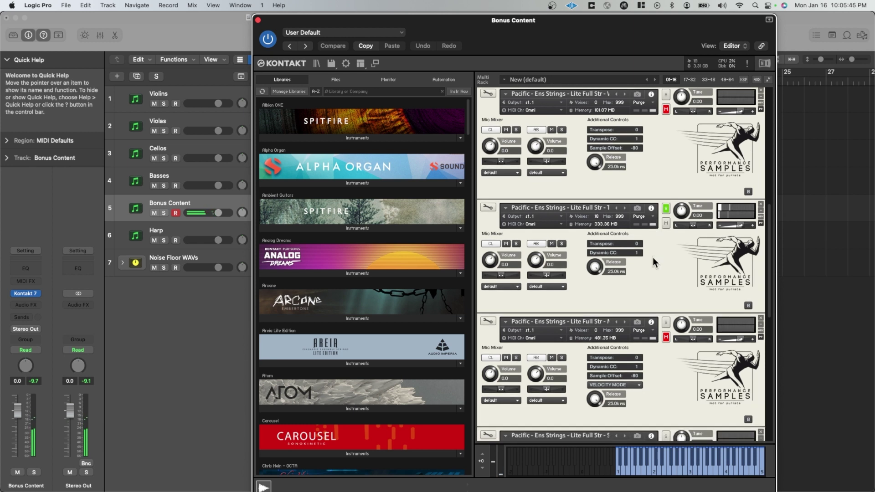
scroll(653, 257, "down", 5)
left_click(665, 291)
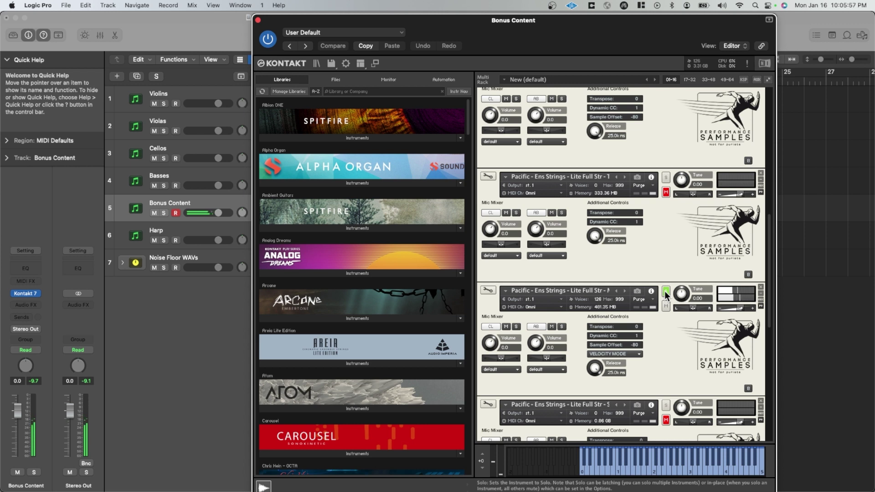
Solo each of the three remaining "Lite Full Str" patches down to the last one in the rack to audition them
scroll(649, 286, "down", 3)
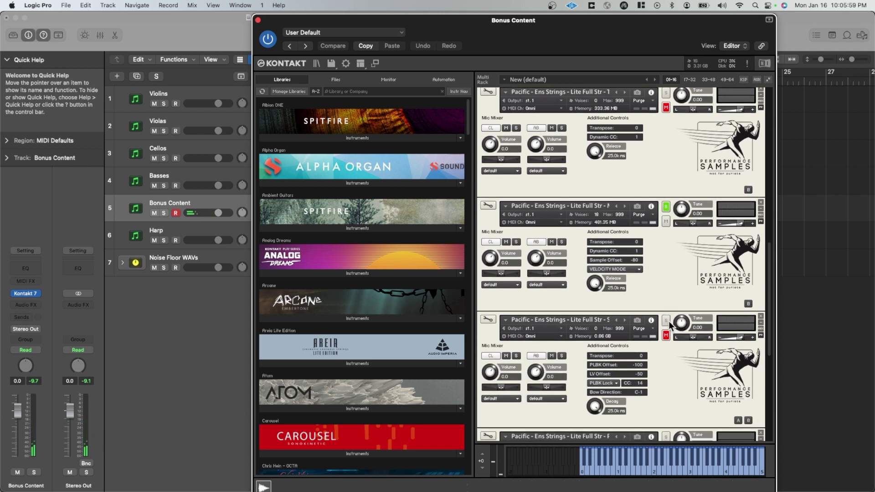
left_click(666, 322)
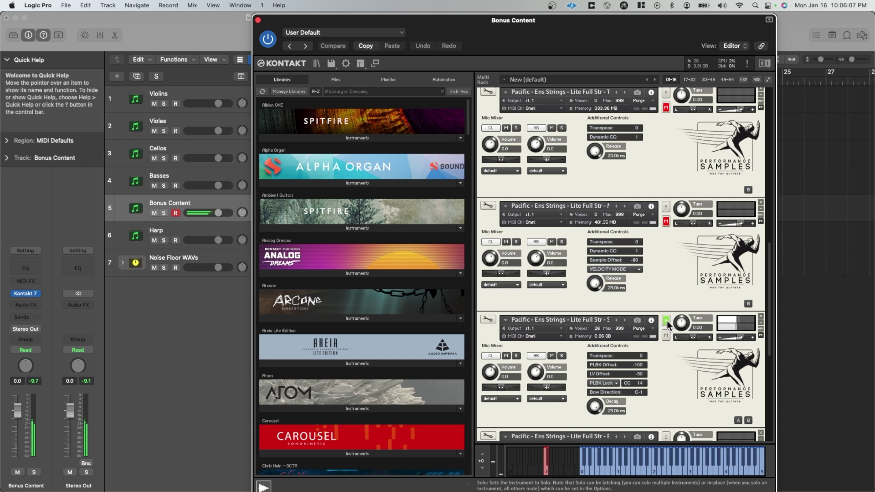
scroll(668, 325, "down", 3)
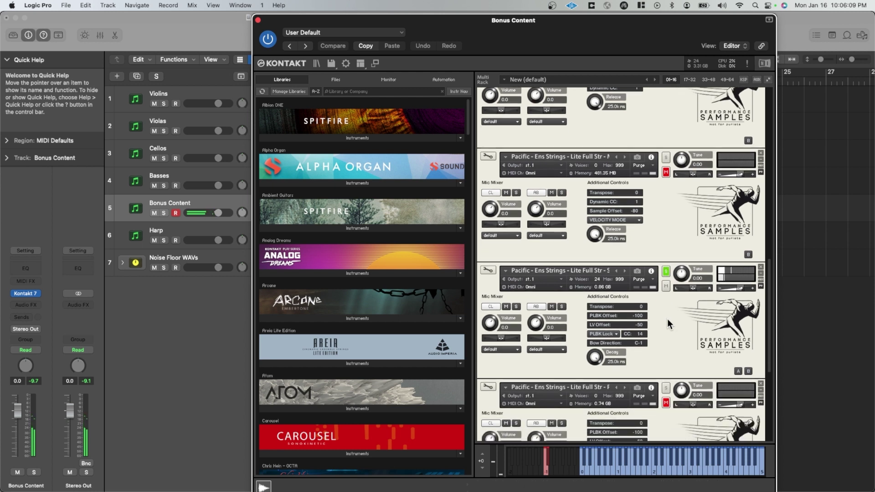
left_click(666, 323)
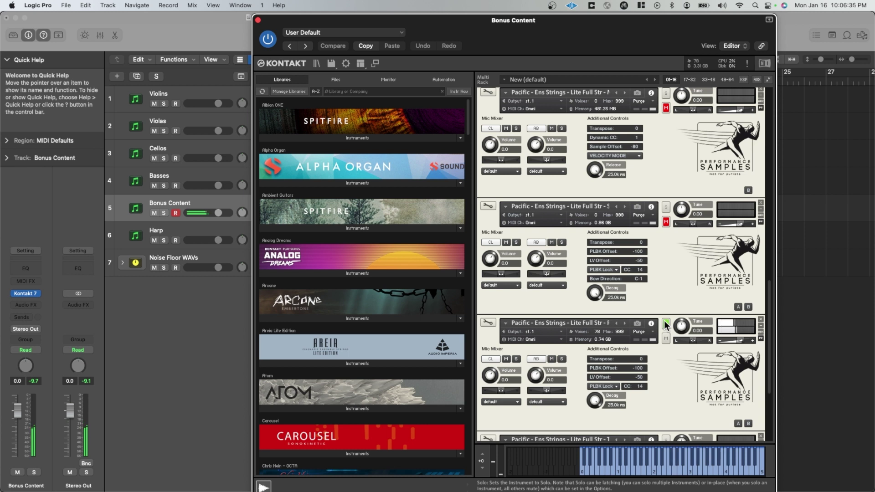
scroll(663, 322, "down", 3)
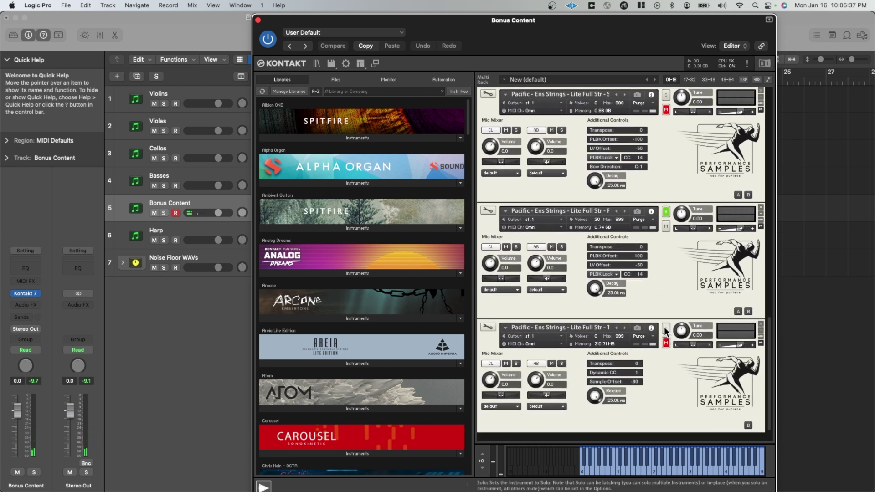
left_click(666, 329)
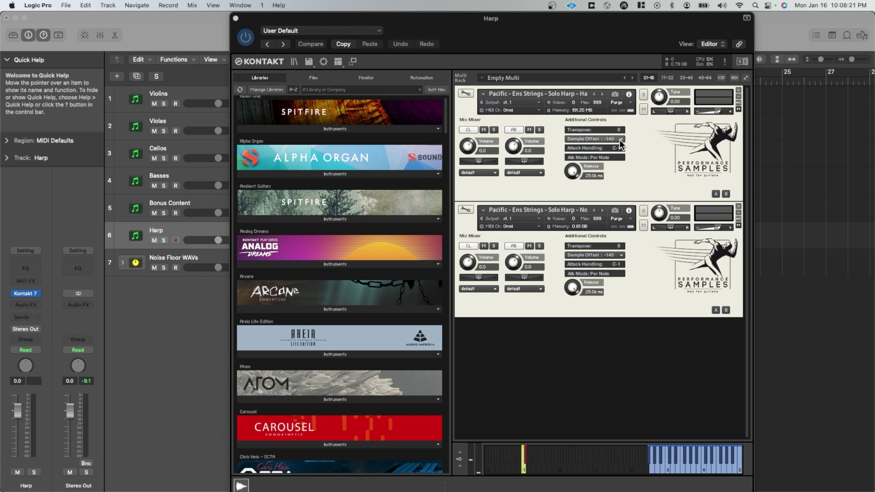
Solo the two "Solo Harp" patches on the Harp track one after another to audition them, keeping both in the rack
left_click(643, 96)
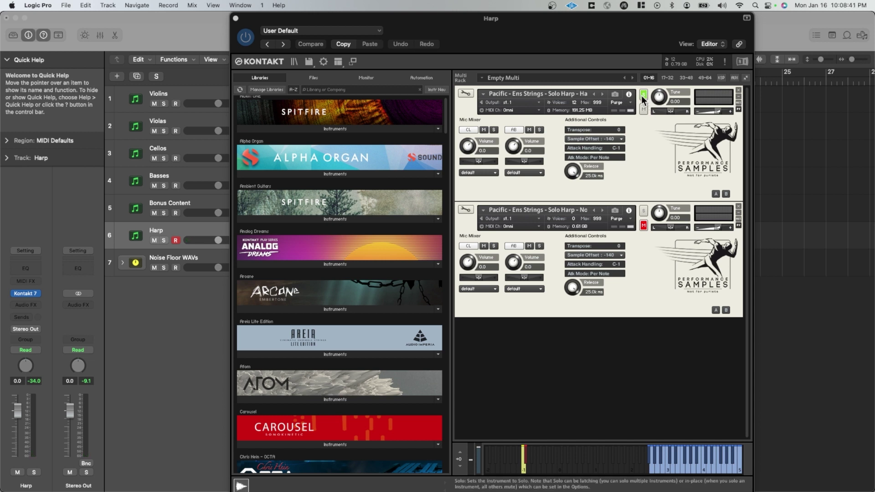
left_click(644, 210)
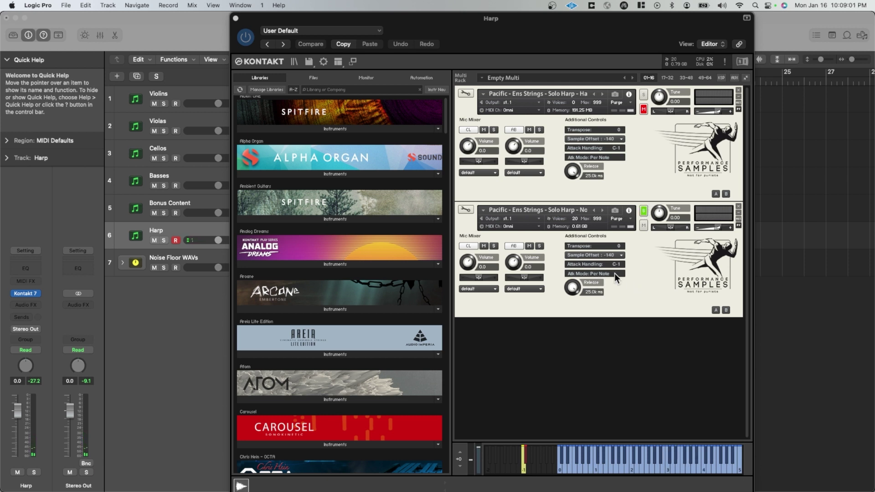
key("Delete")
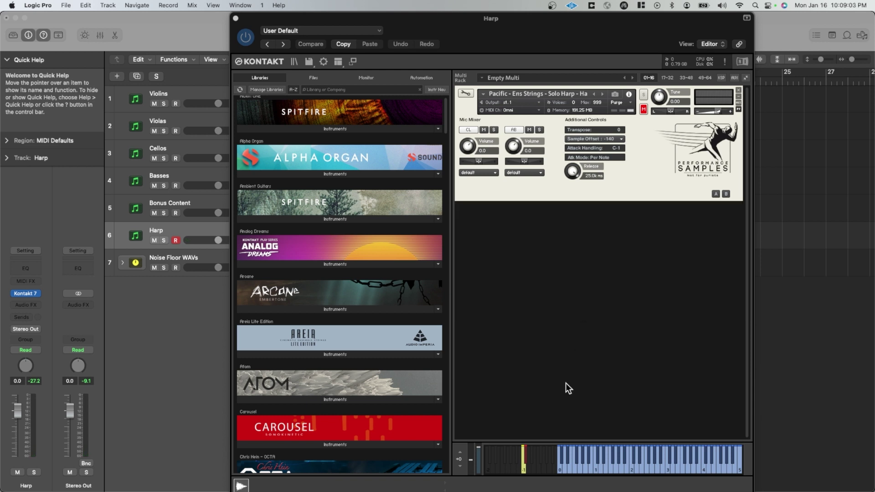
key("super+z")
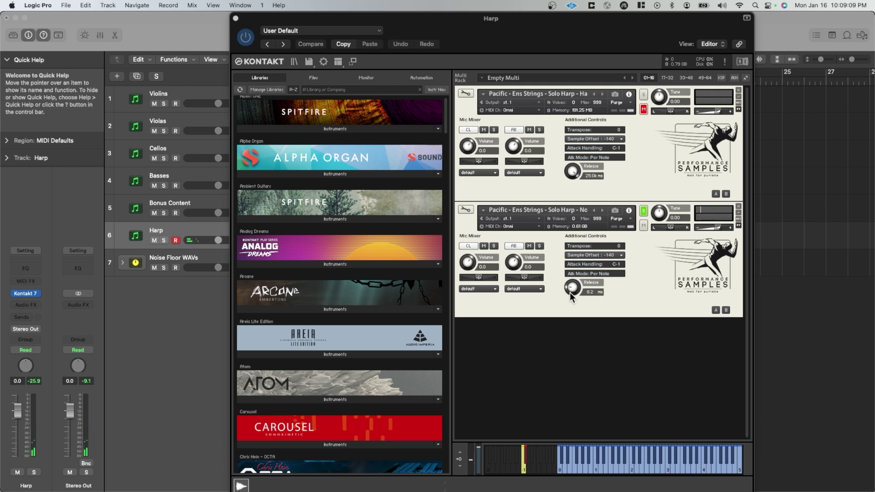
Set the second "Solo Harp" patch's Release to 25.0k ms and view its slope threshold and dynamic range pages
left_click_drag(569, 291, 584, 274)
left_click(716, 309)
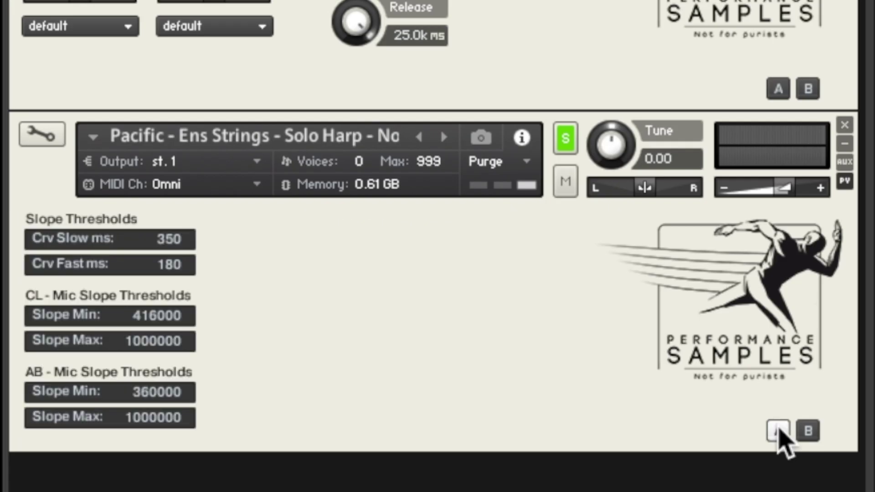
left_click(809, 430)
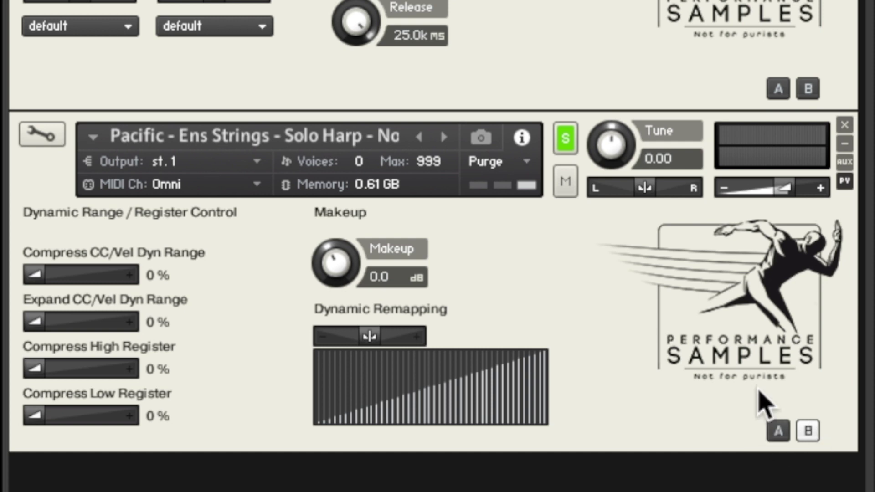
left_click(809, 431)
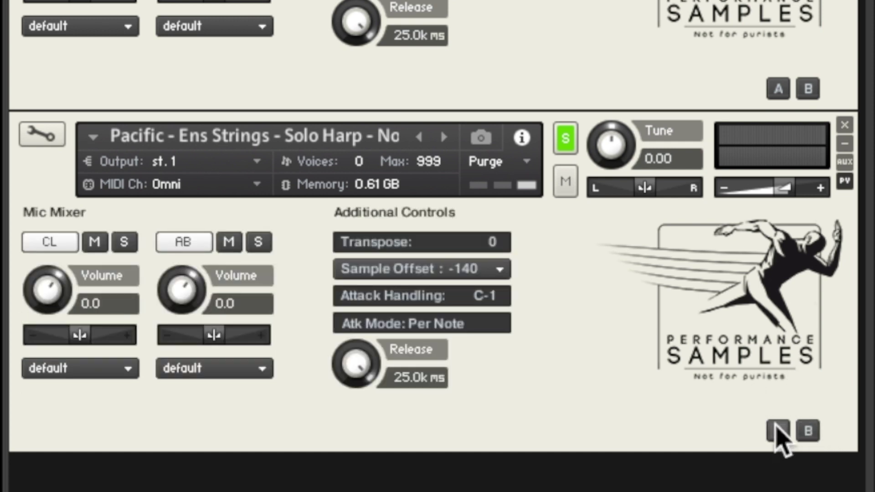
left_click(780, 432)
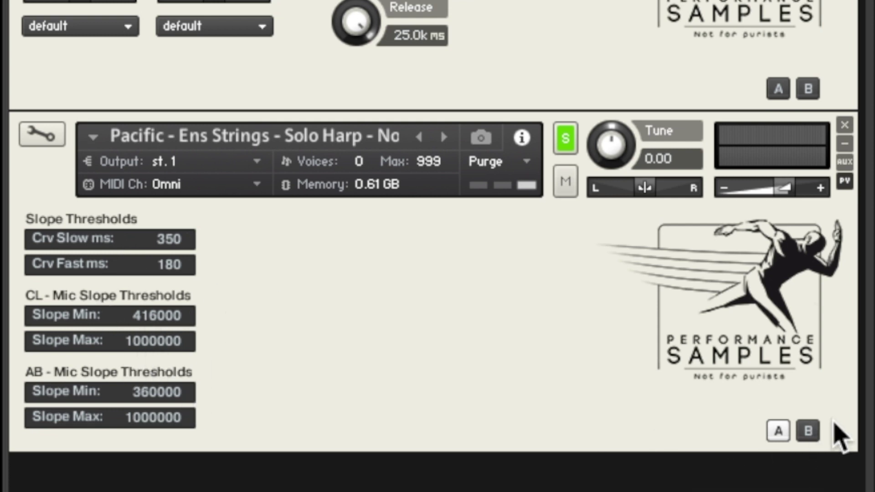
left_click(811, 431)
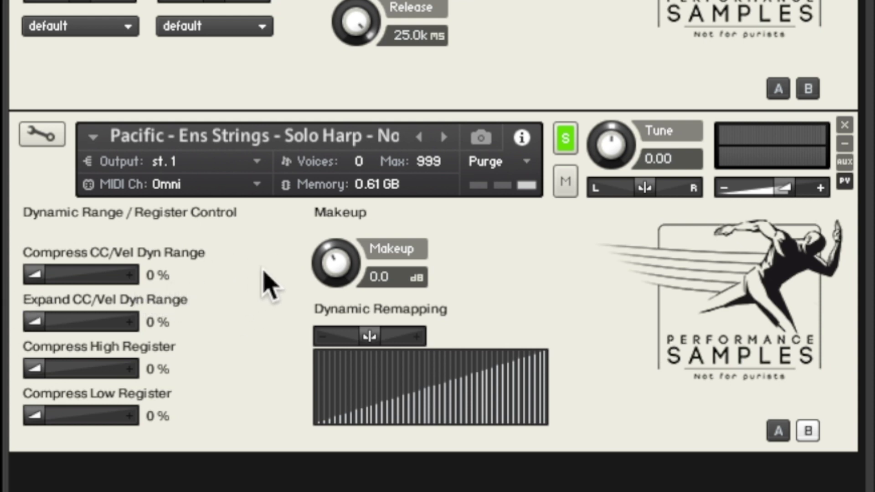
left_click(808, 431)
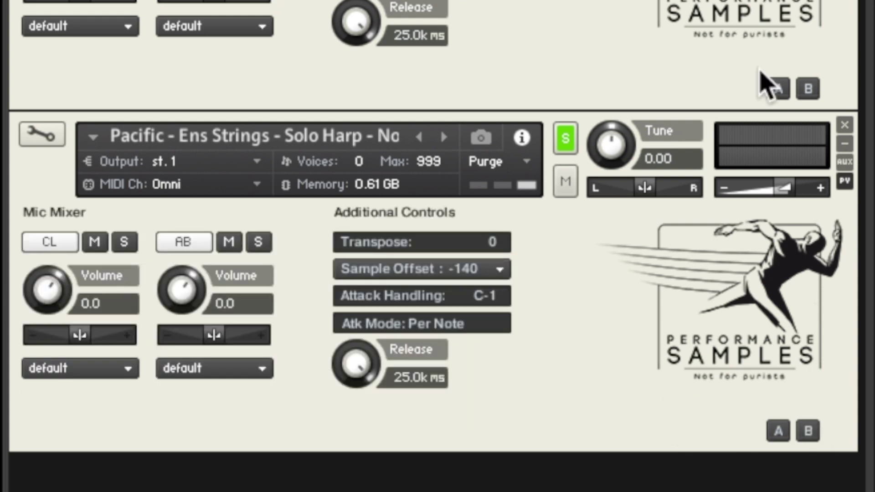
View the first "Solo Harp" patch's dynamic range page, return to its main page and close the Harp instrument window
left_click(808, 89)
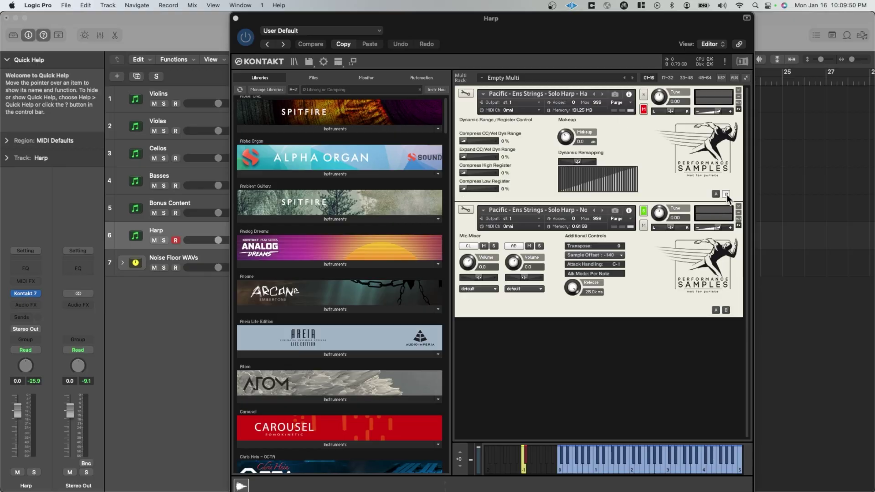
left_click(716, 194)
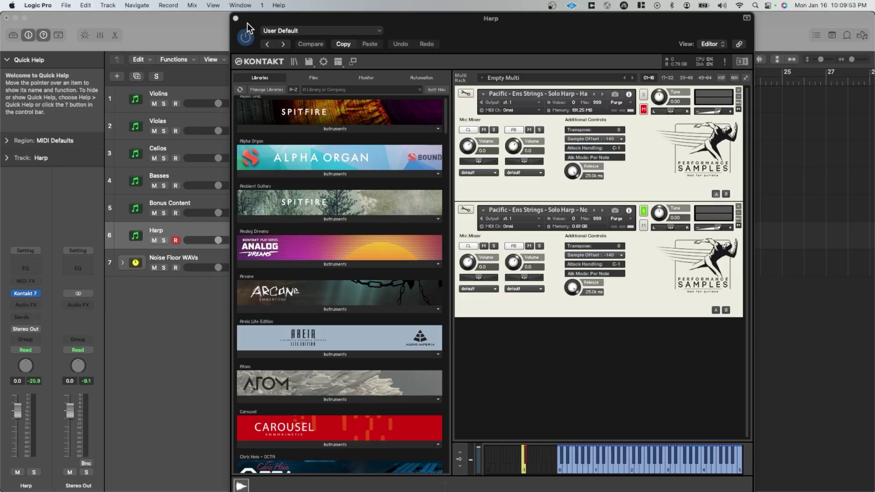
left_click(236, 18)
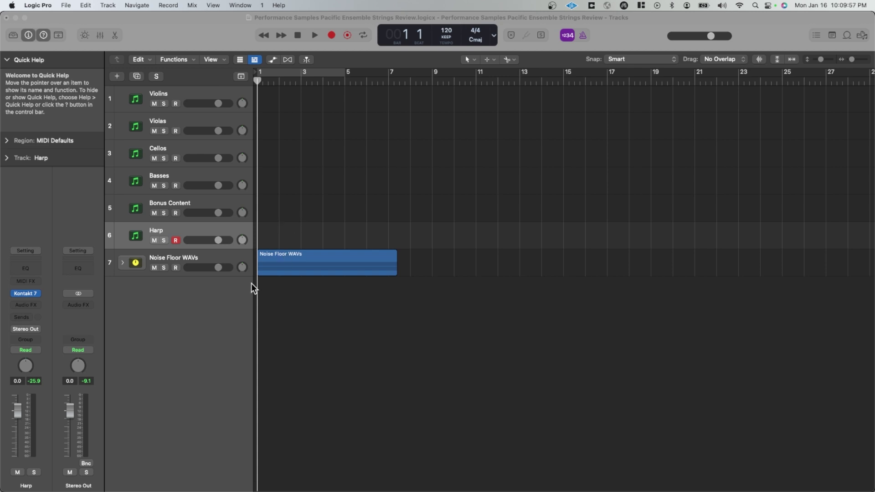
Expand the Noise Floor WAVs stack, solo the perf063_roomtone_ab track and play it briefly
left_click(123, 263)
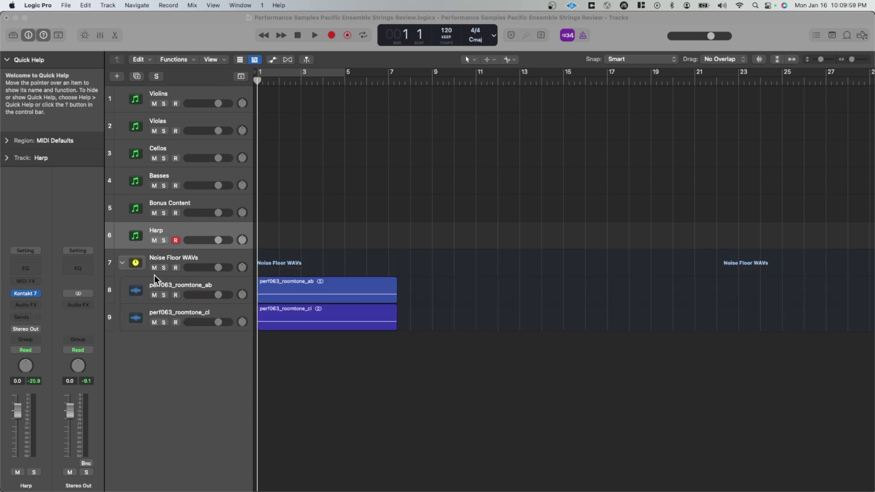
left_click(196, 283)
left_click(164, 295)
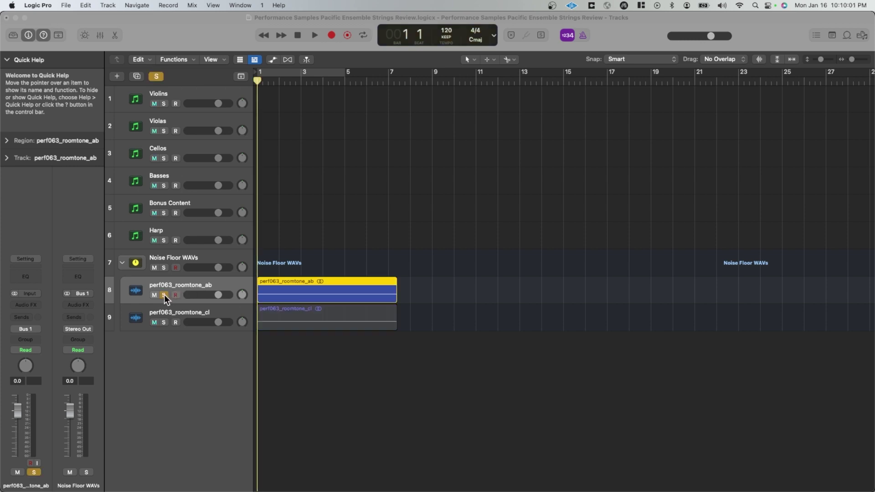
key("ctrl+period")
key("space")
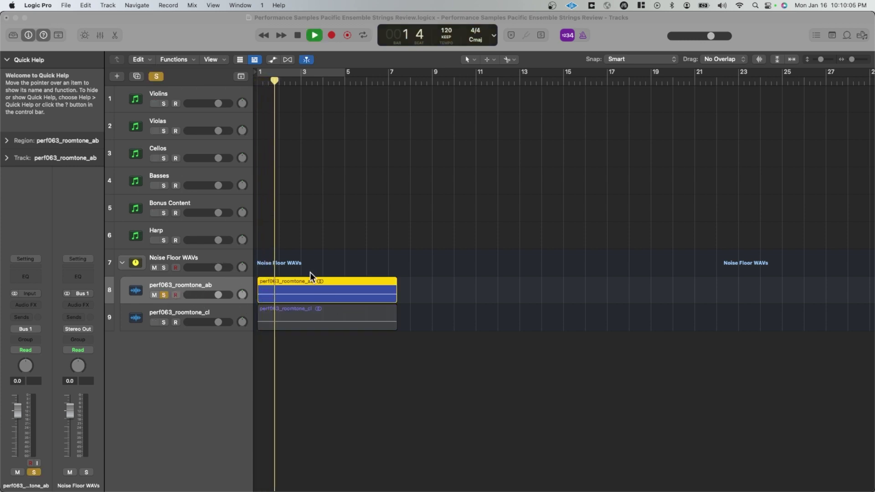
key("space")
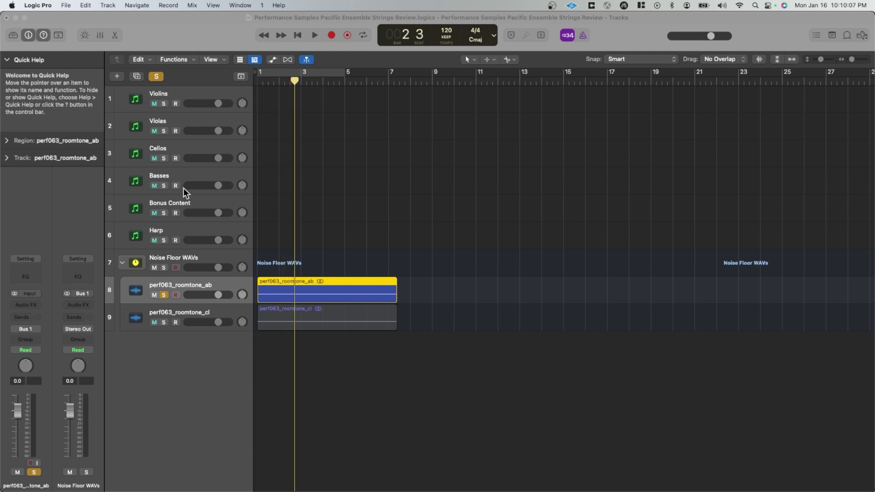
Raise the perf063_roomtone_ab region's gain to +26.8 dB and play it from the start
left_click(10, 139)
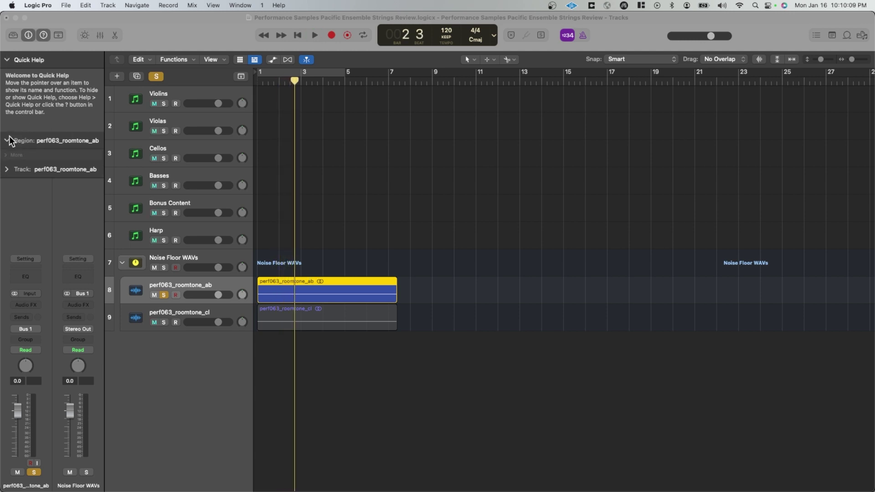
left_click_drag(66, 216, 66, 196)
key("Return")
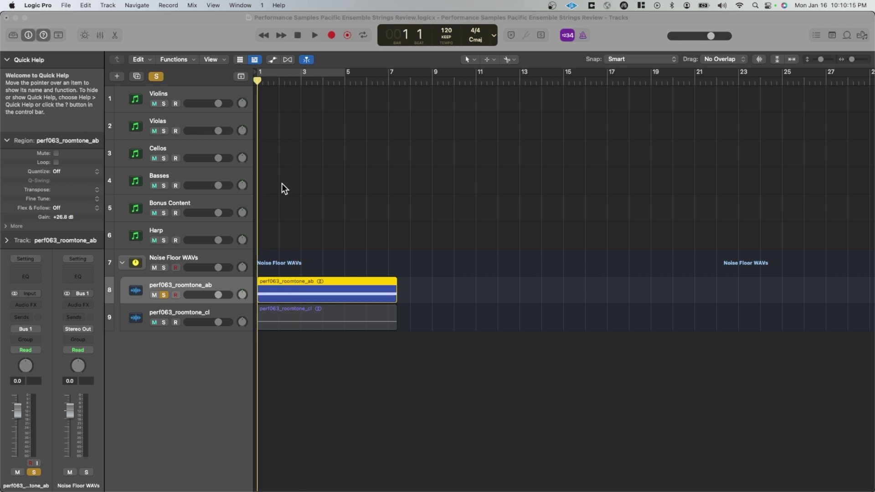
key("space")
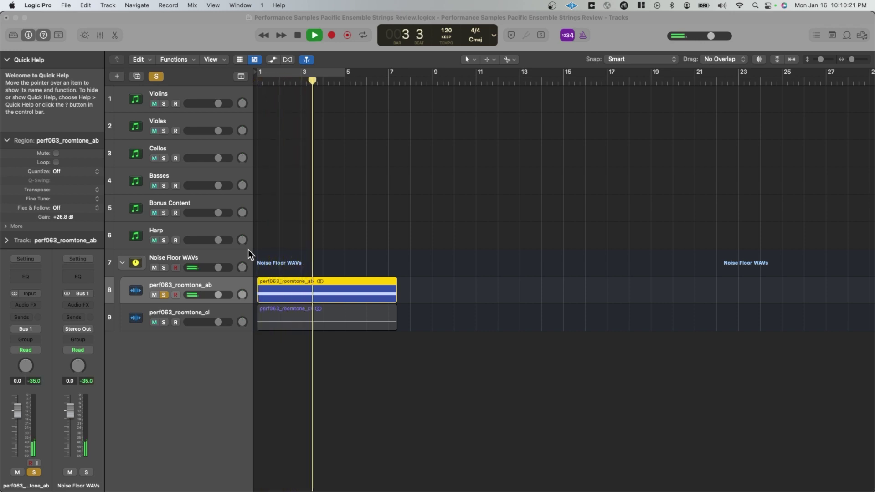
key("space")
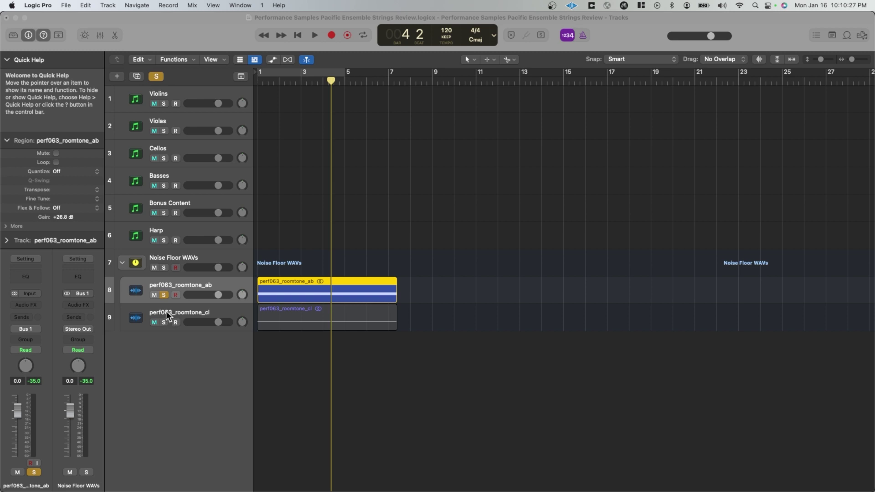
Solo perf063_roomtone_cl instead of perf063_roomtone_ab, select its region and play it briefly from the start
left_click(164, 294)
left_click(165, 322)
left_click(278, 316)
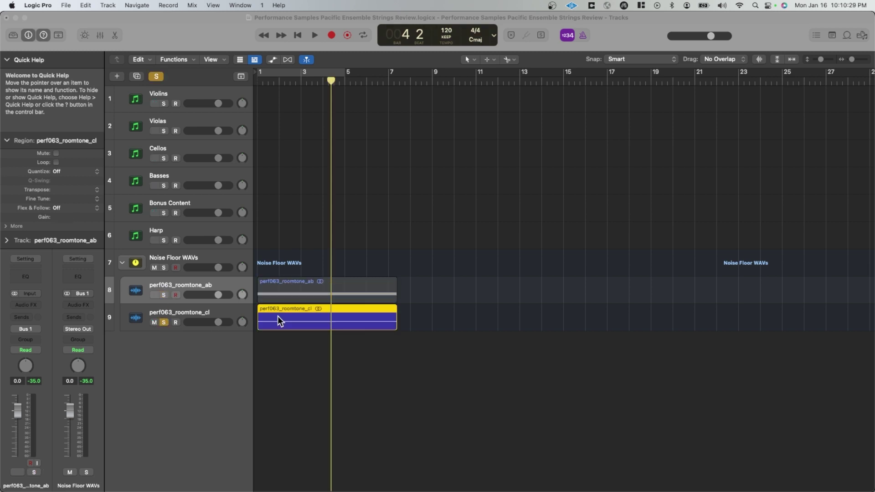
key("Return")
key("space")
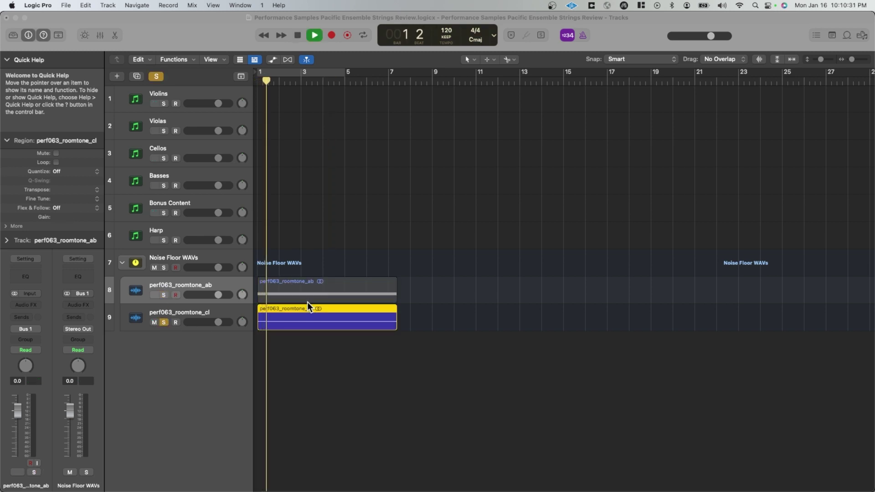
key("space")
Raise the perf063_roomtone_cl region's gain to +25.5 dB and play it back
left_click_drag(75, 218, 75, 175)
key("space")
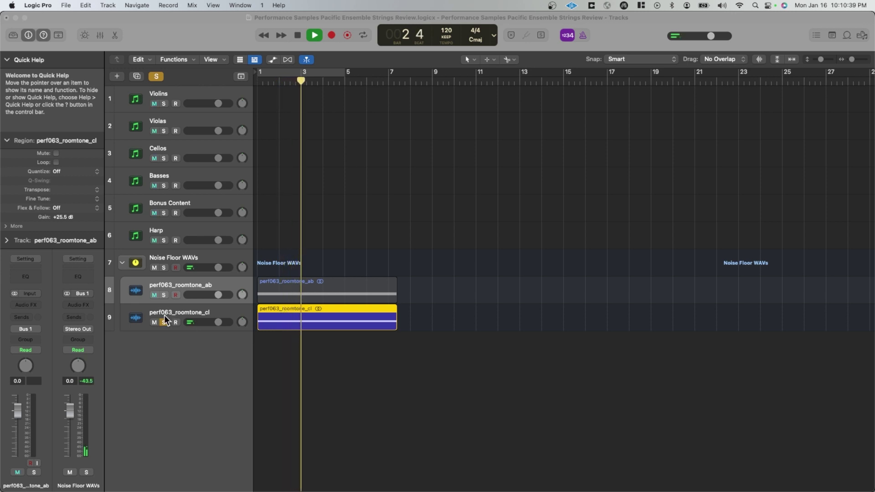
key("space")
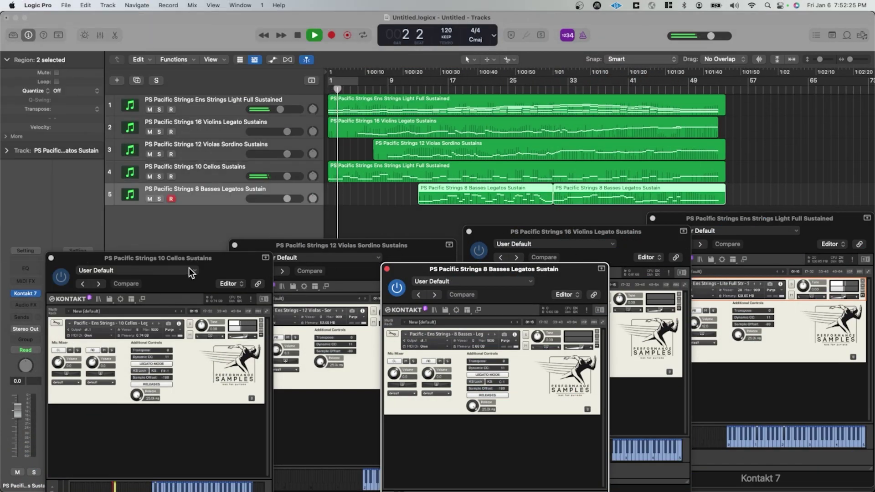
Line up the Cellos, Violins and Ens Strings Kontakt windows in an upper row during playback, and shift the Basses window clear of them
left_click_drag(208, 261, 165, 25)
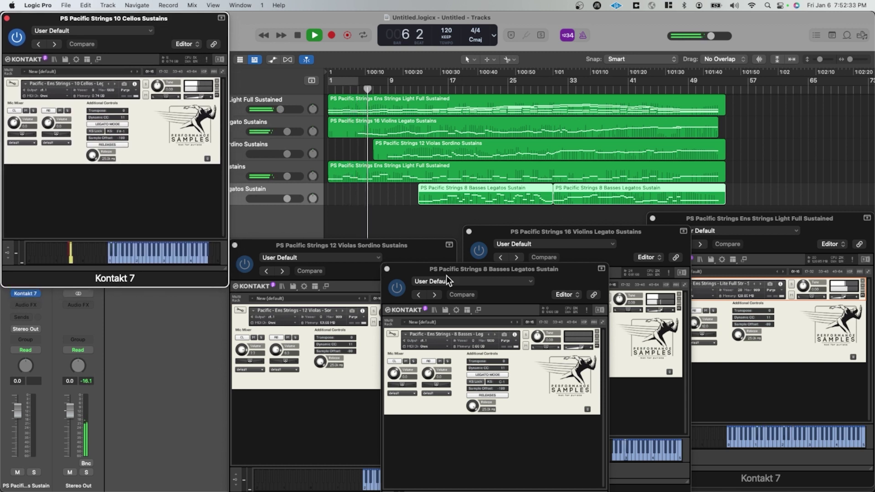
left_click_drag(663, 226, 430, 22)
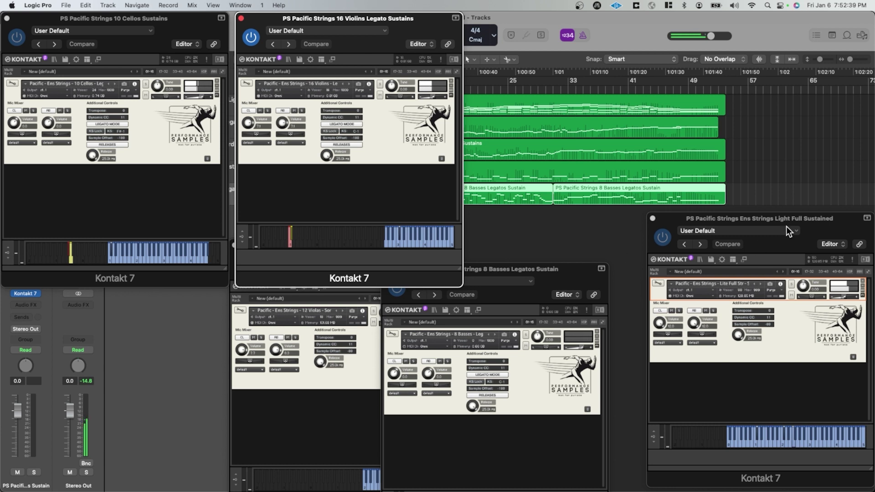
left_click_drag(837, 218, 659, 15)
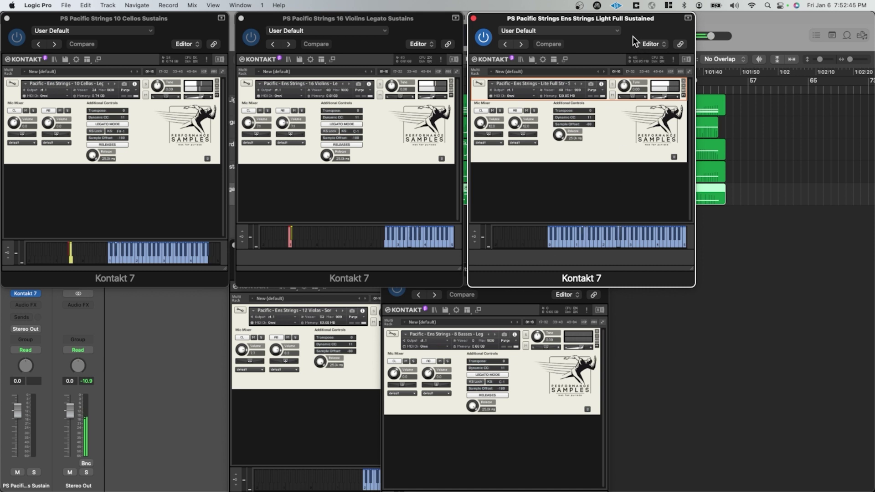
left_click_drag(633, 32, 763, 35)
left_click(556, 274)
left_click_drag(555, 273, 749, 283)
left_click_drag(417, 31, 528, 21)
left_click_drag(792, 22, 830, 21)
left_click_drag(524, 27, 501, 26)
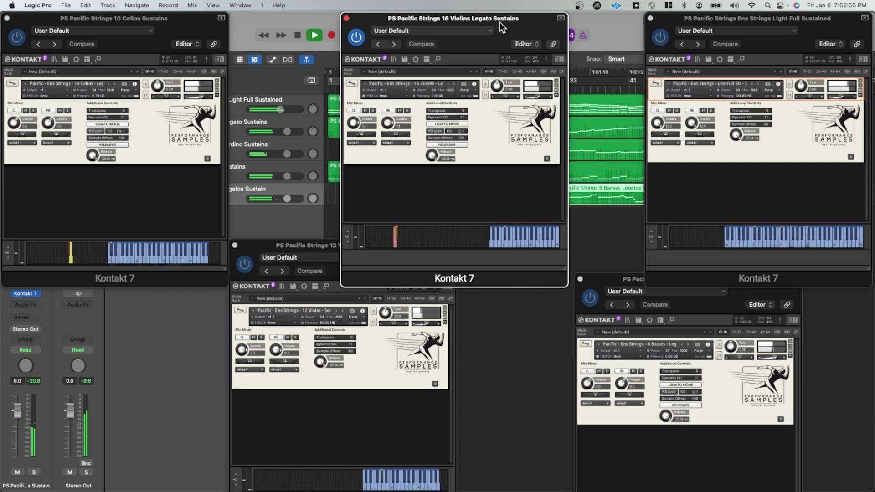
Place the 12 Violas Sordino and 8 Basses Kontakt windows side by side below the upper row while the demo plays
left_click_drag(296, 247, 242, 241)
left_click_drag(616, 282, 562, 233)
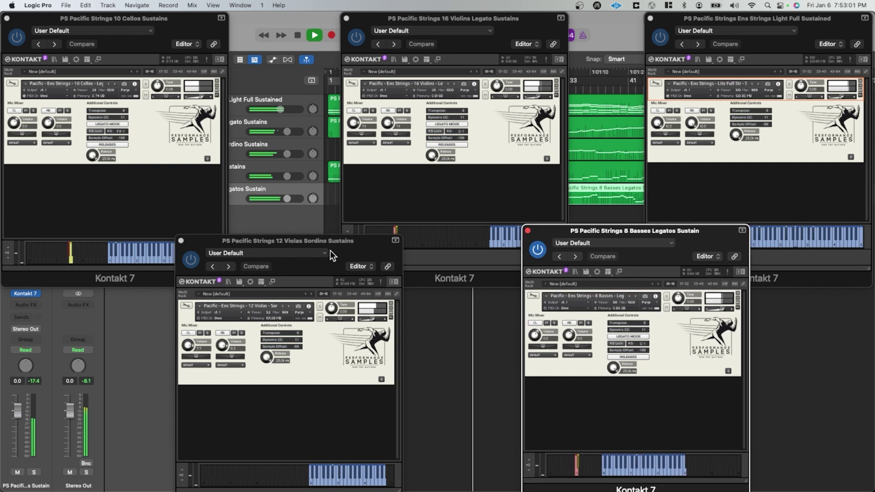
left_click_drag(332, 239, 323, 226)
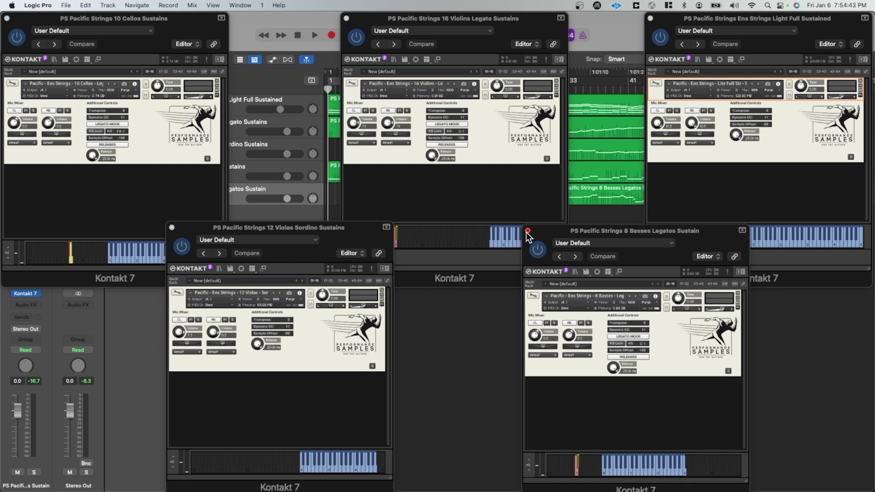
Close all five Kontakt instrument windows to uncover the arrangement
left_click(527, 230)
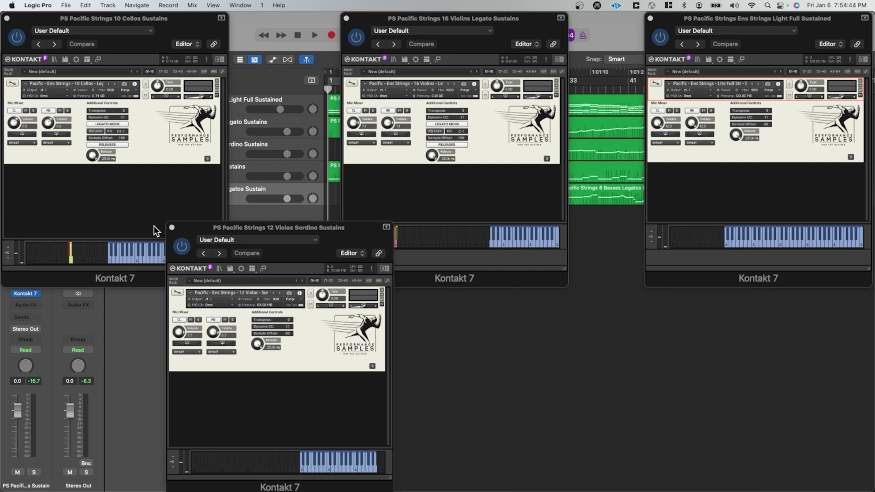
left_click(172, 227)
left_click(7, 19)
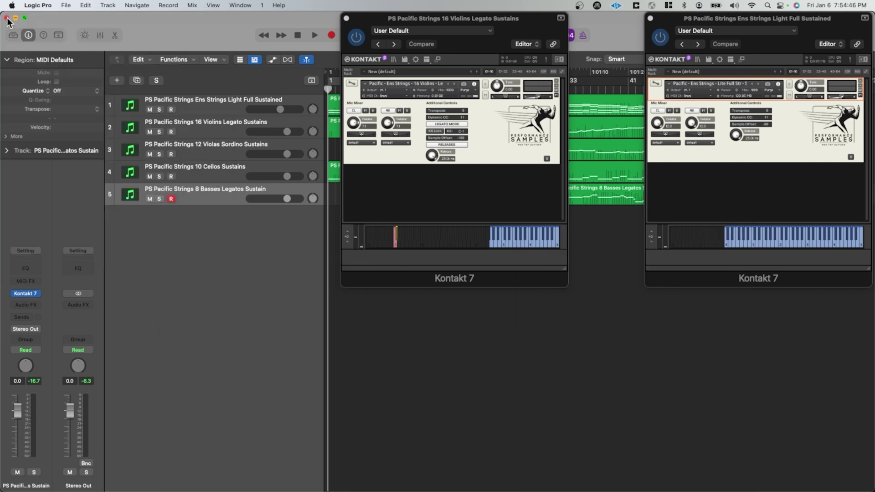
left_click(346, 18)
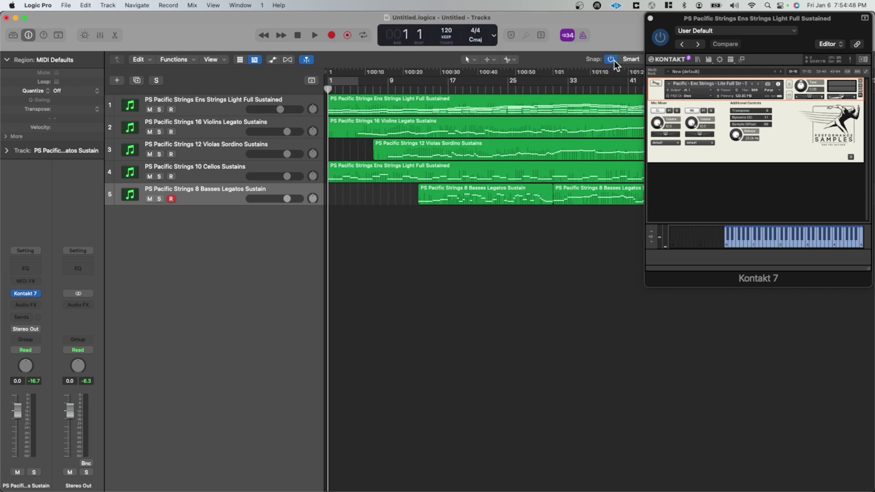
left_click(655, 18)
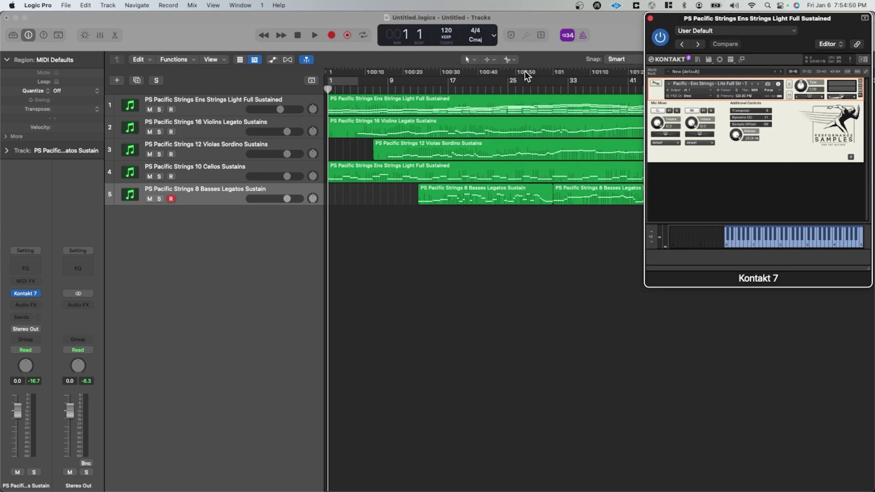
left_click(651, 20)
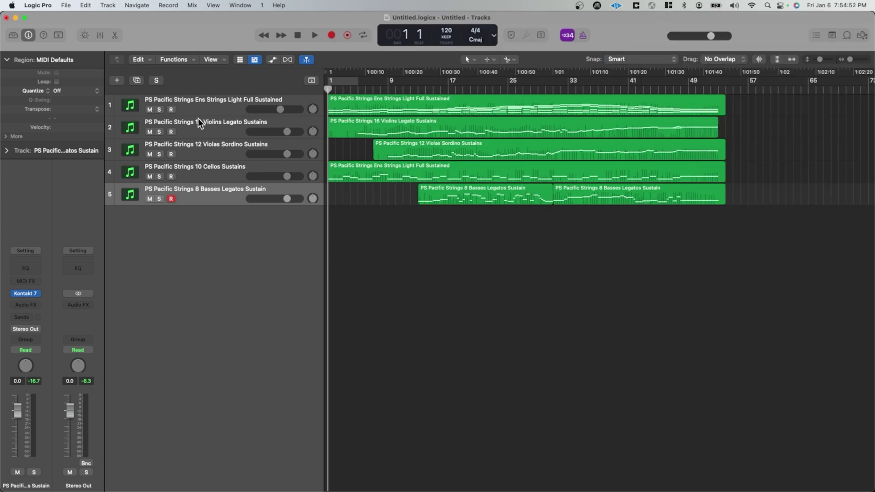
Open the Kontakt instrument of the Ens Strings Light Full Sustained track, solo that track and play it from the start
left_click(217, 107)
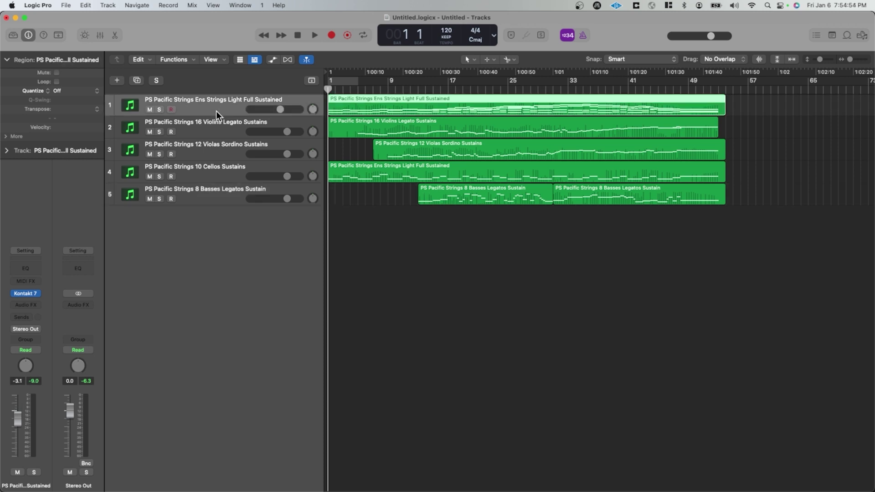
left_click(214, 125)
left_click(210, 173)
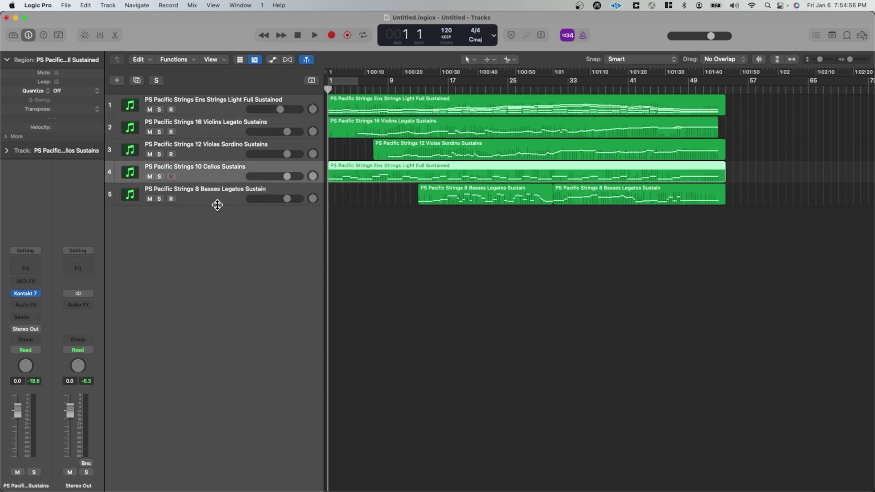
left_click(222, 108)
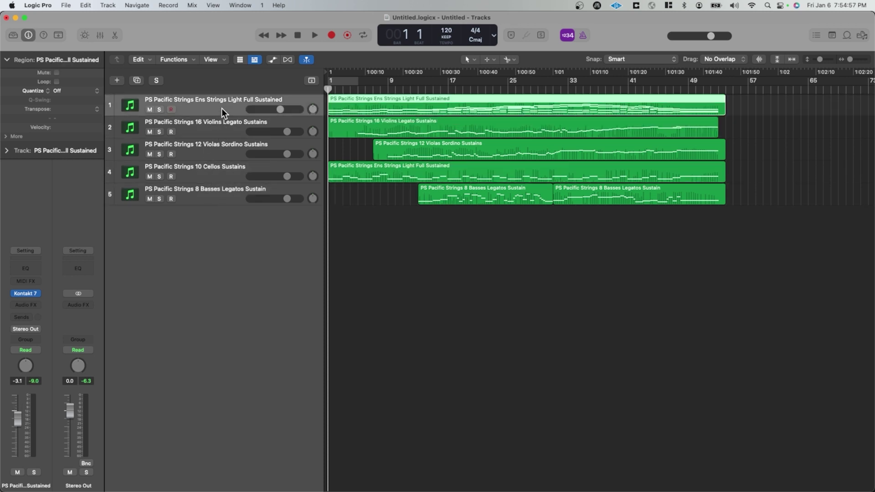
left_click(129, 106)
left_click(157, 108)
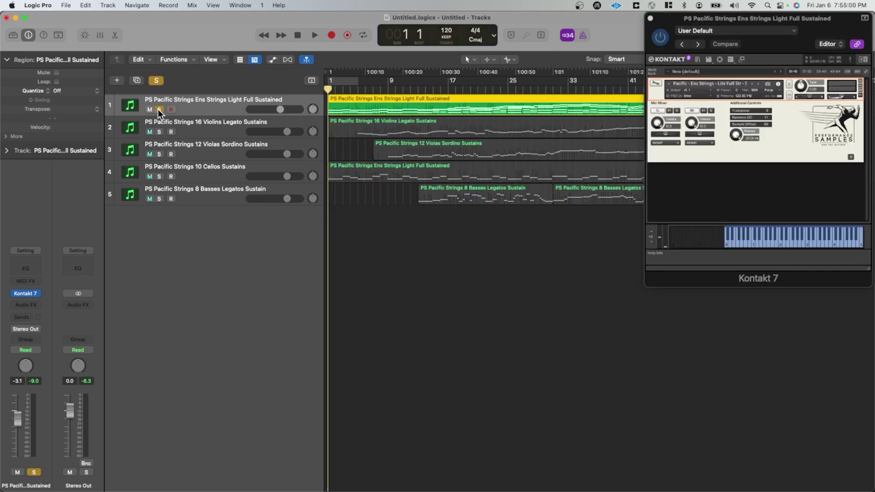
key("space")
Move the Ens Strings Kontakt window to the centre of the arrangement and enlarge its display
left_click_drag(753, 20, 461, 94)
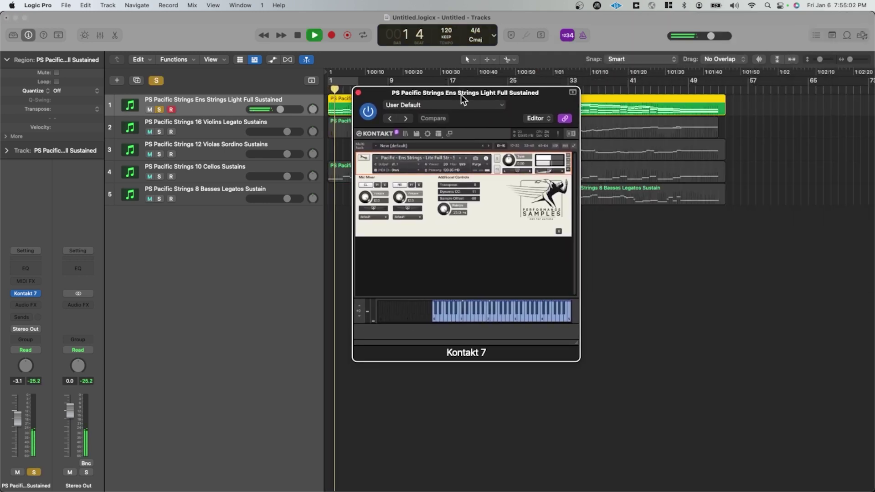
left_click_drag(575, 343, 614, 409)
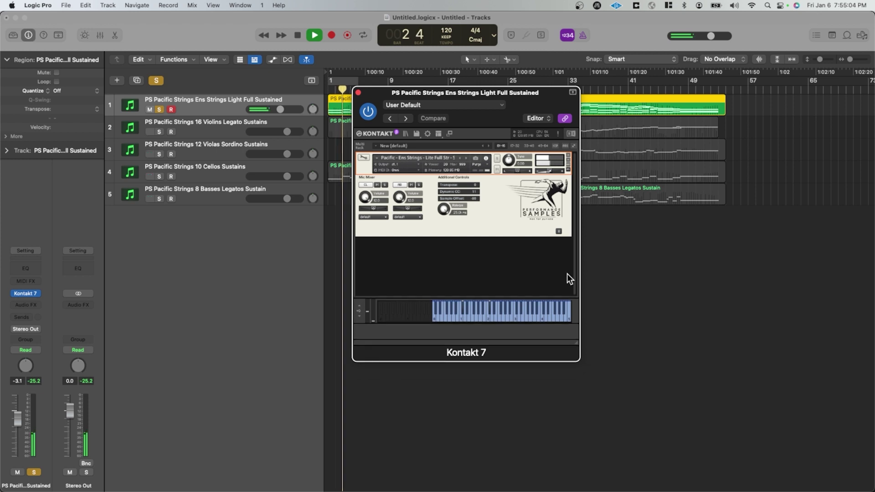
left_click(416, 133)
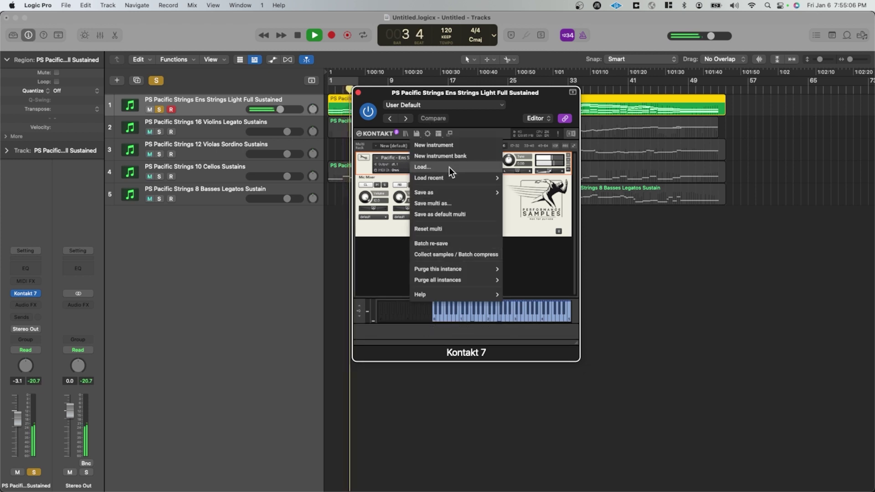
left_click(436, 132)
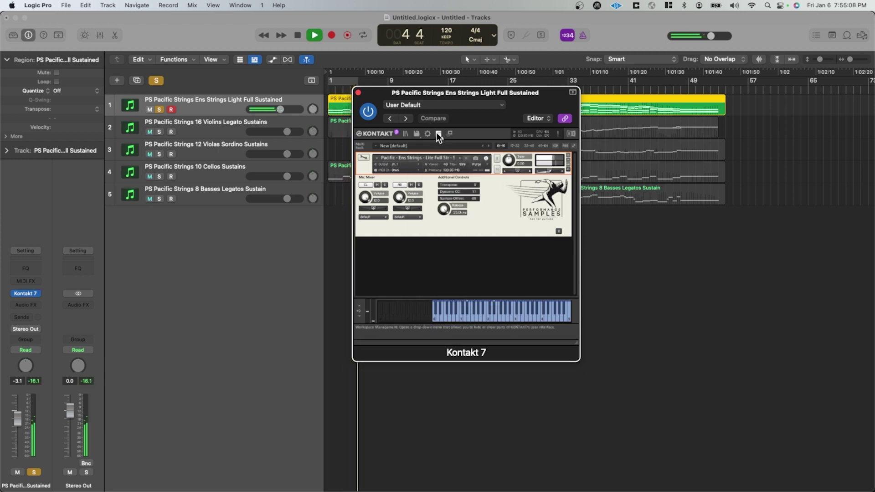
left_click(436, 132)
left_click(457, 226)
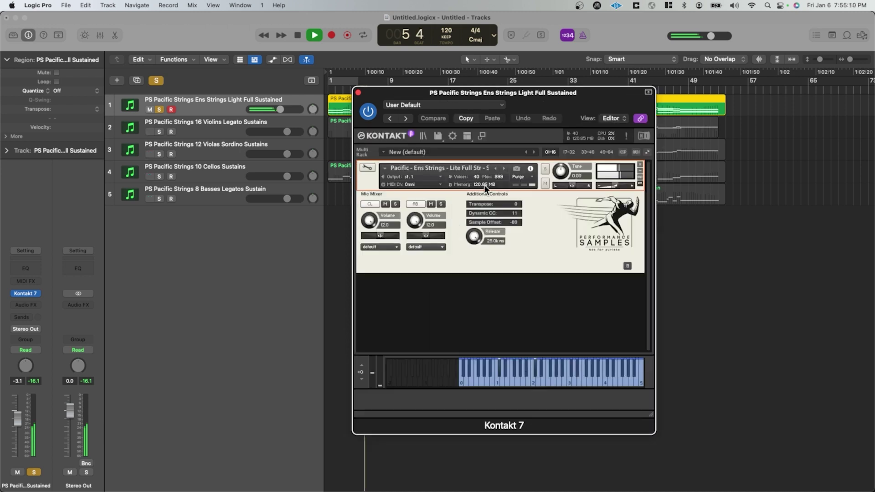
Stop playback, shift the Kontakt window below the first track, and play the soloed Ens Strings part briefly from bar 24
key("space")
left_click_drag(504, 135, 512, 133)
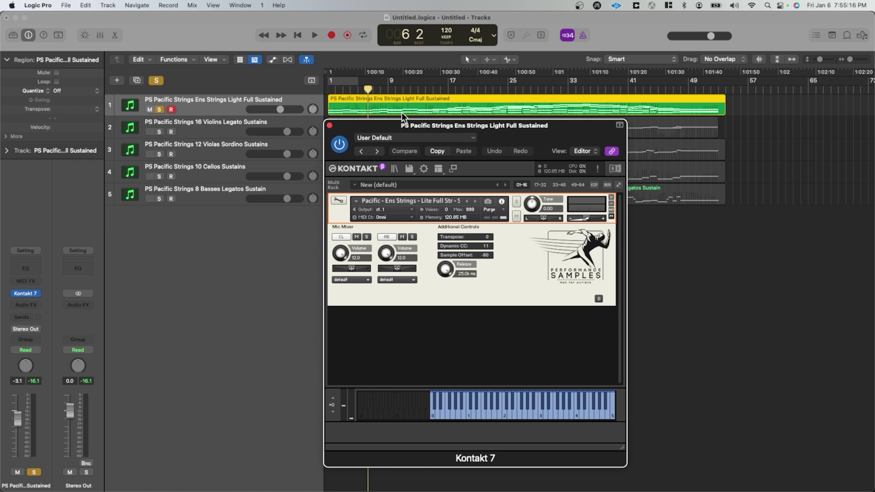
left_click(503, 89)
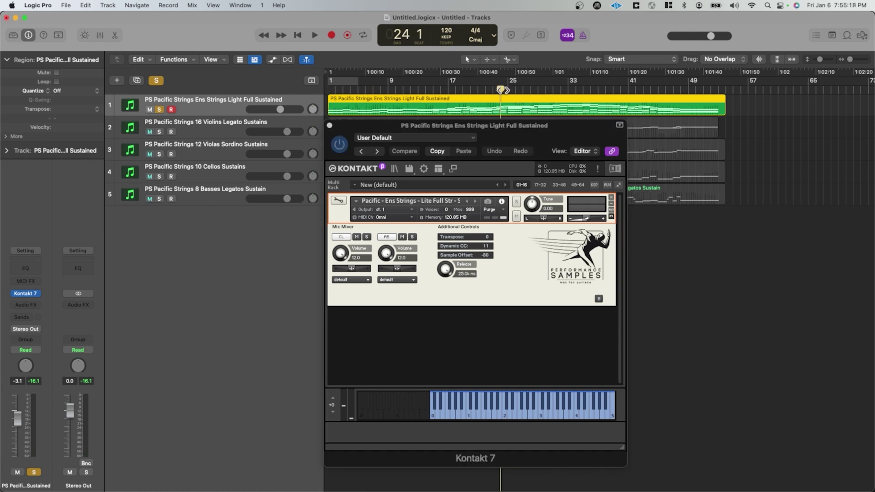
key("space")
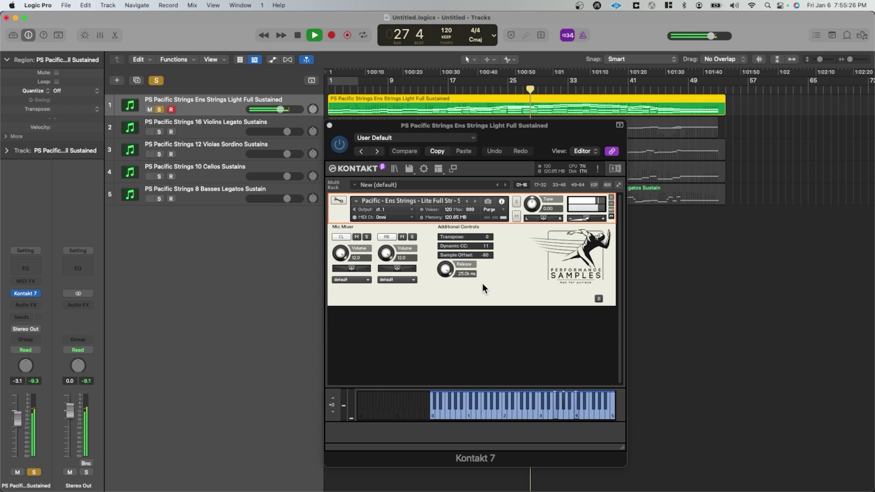
key("space")
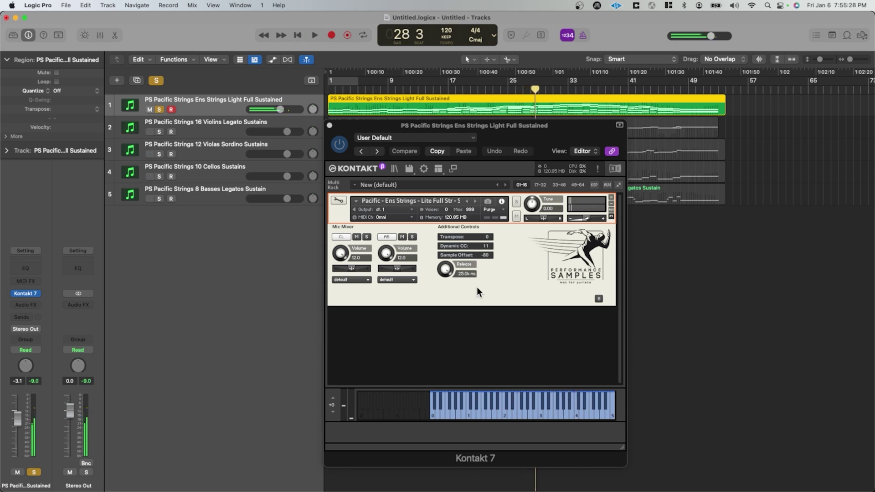
Reposition the Kontakt window below the tracks, solo 16 Violins Legato Sustains instead of Ens Strings, and show the violins' instrument
mouse_move(269, 166)
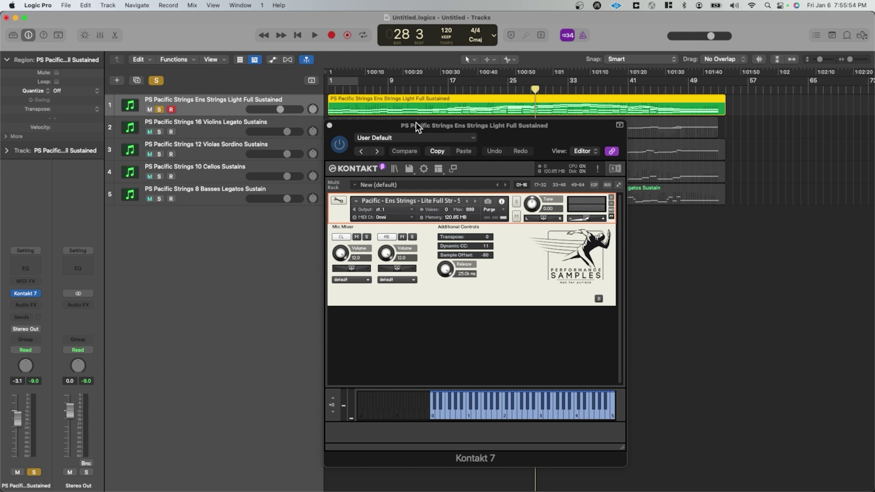
left_click_drag(417, 125, 390, 207)
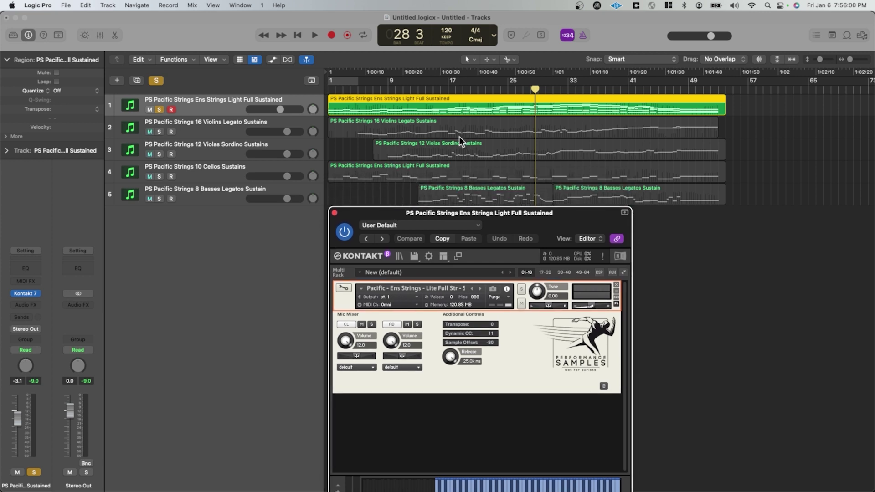
left_click_drag(450, 215, 460, 183)
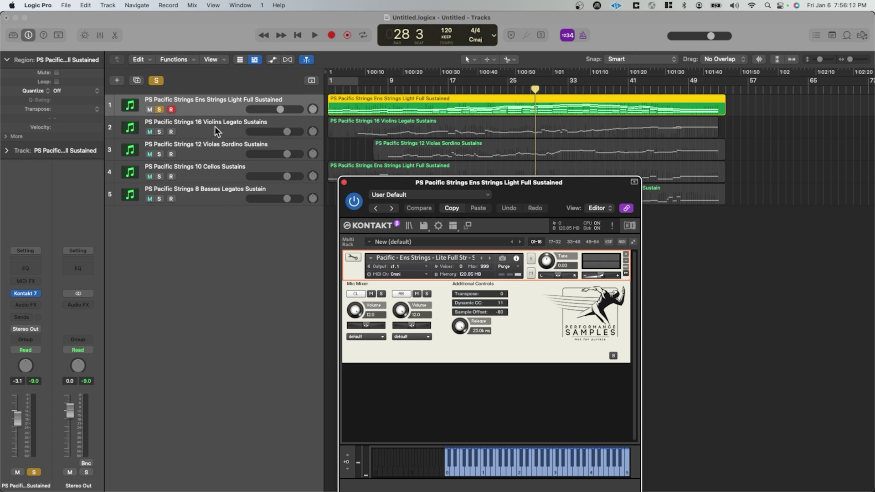
left_click(159, 132)
left_click(161, 108)
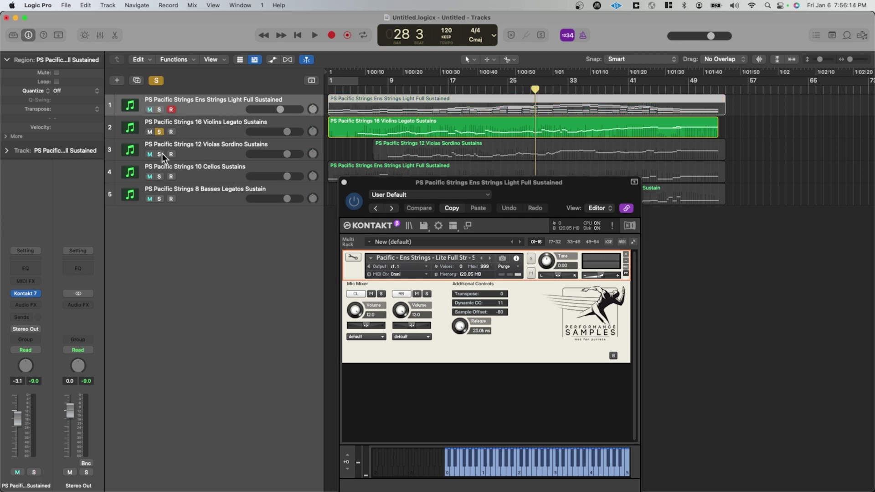
left_click(132, 128)
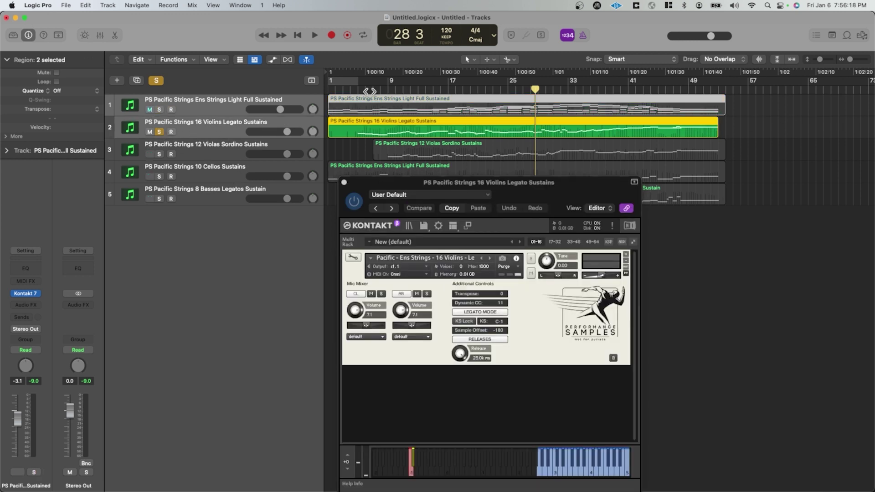
Play the soloed 16 Violins part from its early bars, keep its Kontakt window just below the violin region, and stop around bar 20
key("space")
left_click_drag(535, 191, 516, 148)
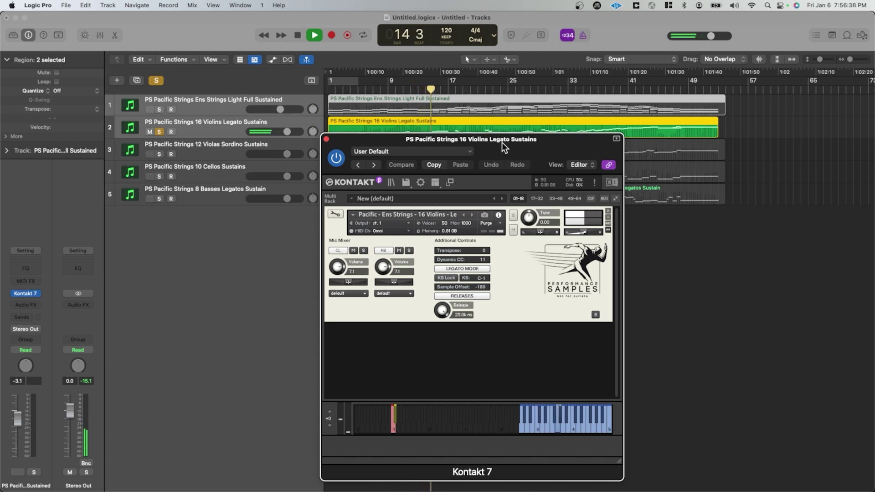
left_click_drag(524, 140, 530, 151)
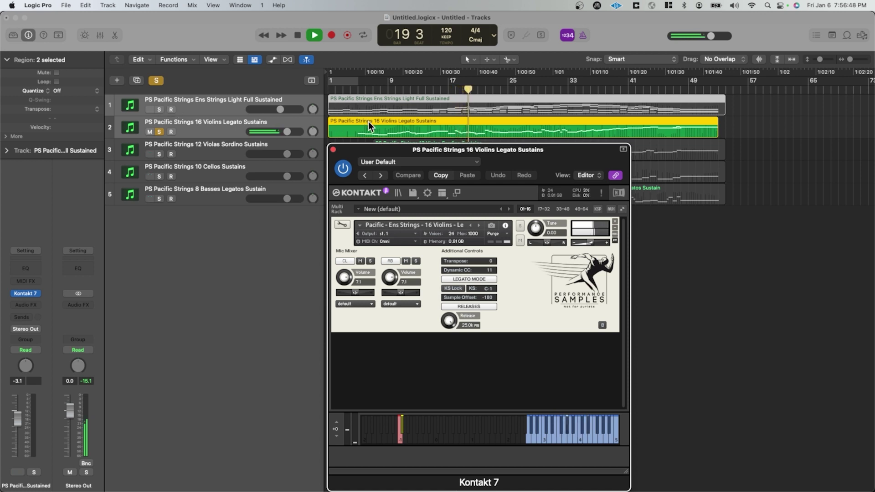
key("space")
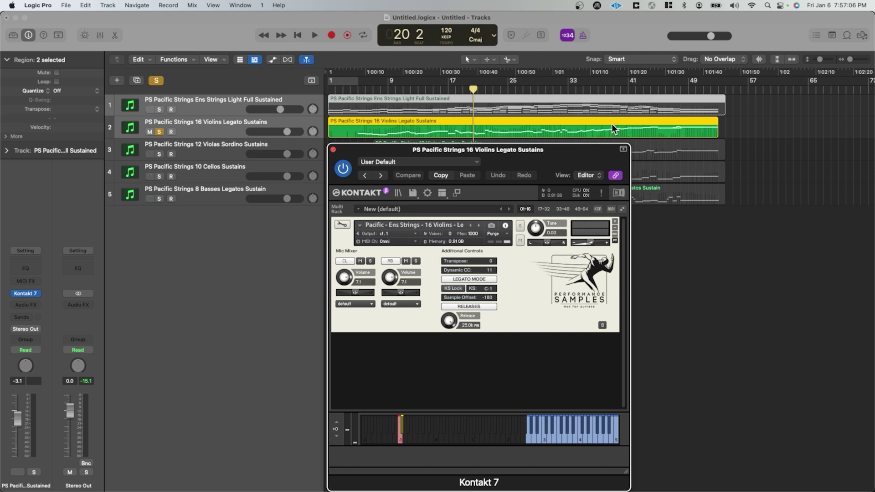
Play the soloed 16 Violins part from about bar 40 to bar 49
left_click(626, 82)
key("space")
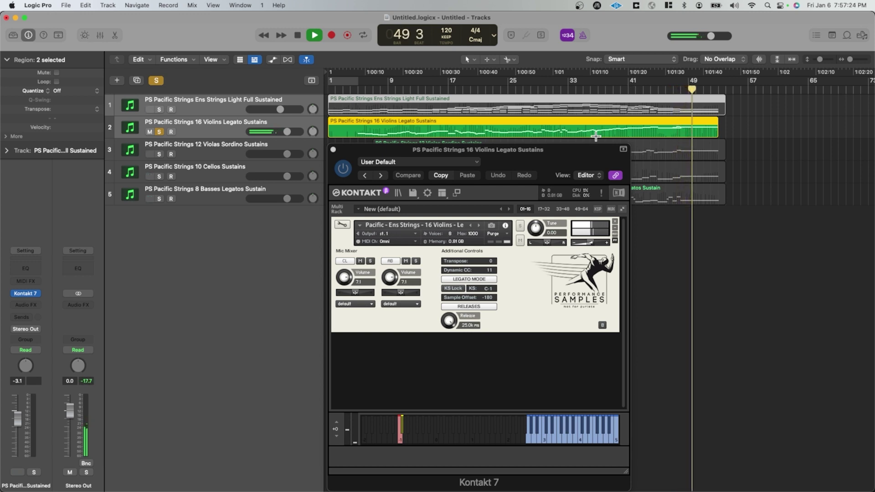
key("space")
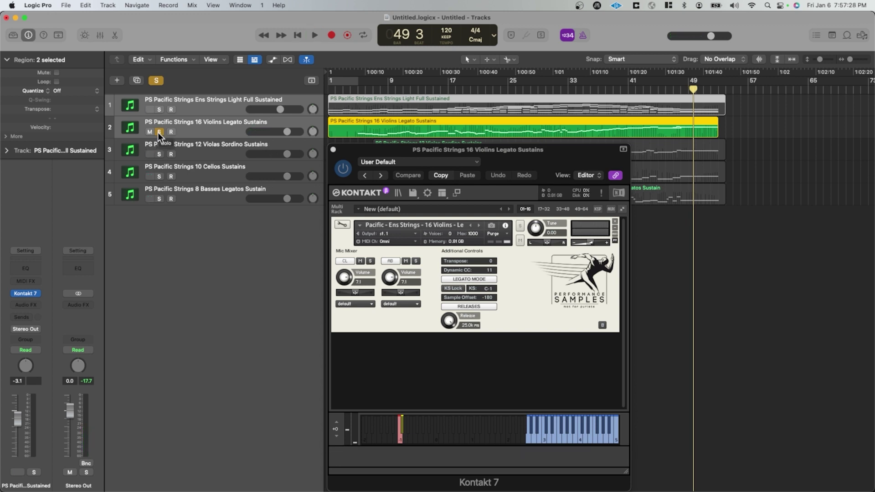
Solo 12 Violas Sordino Sustains instead of 16 Violins, show the violas' Kontakt instrument, and shift its window below the tracks
left_click(159, 132)
left_click(161, 154)
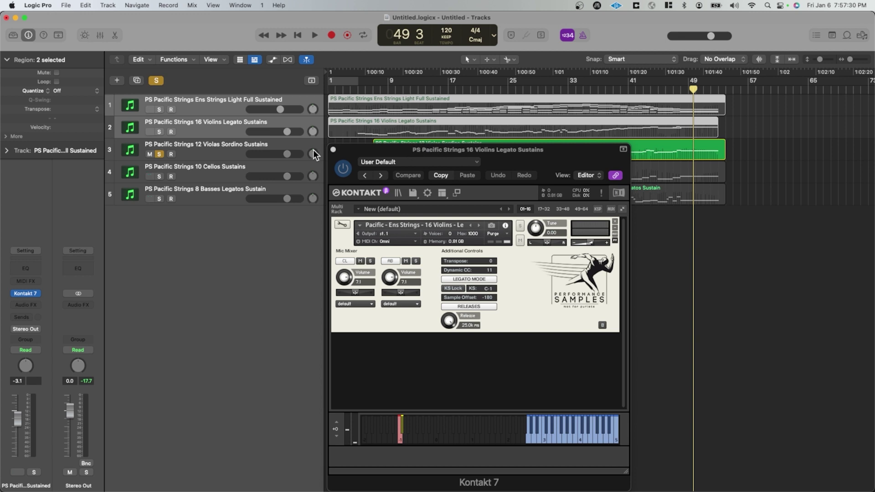
left_click(133, 151)
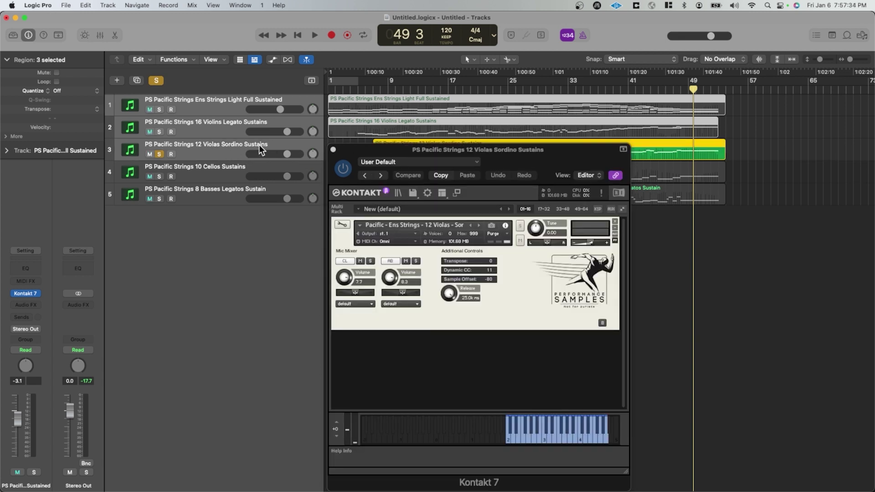
left_click_drag(435, 149, 429, 204)
Play the soloed 12 Violas part from about bar 8 to bar 15, keeping its Kontakt window below the viola region
left_click(383, 83)
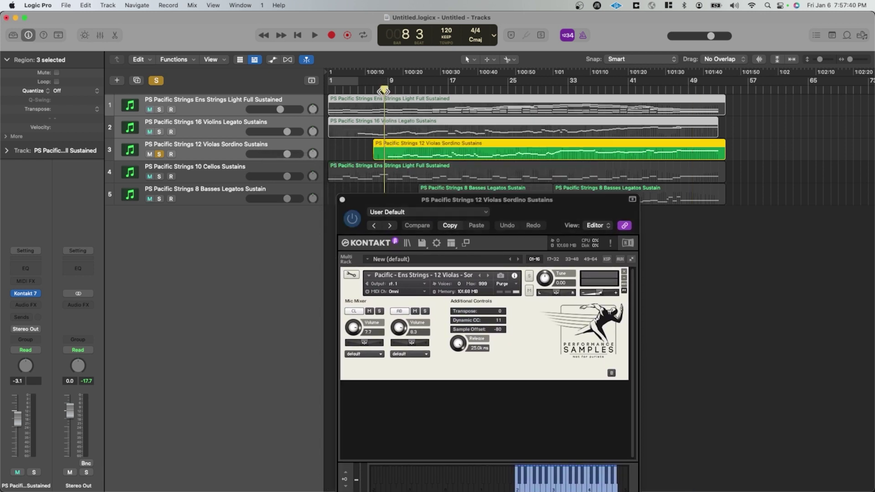
key("space")
left_click_drag(505, 200, 504, 135)
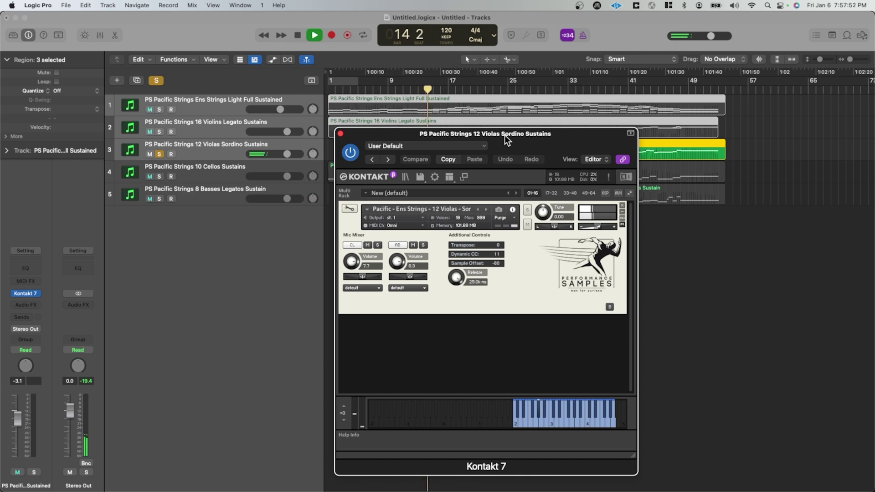
left_click_drag(491, 134, 504, 199)
key("space")
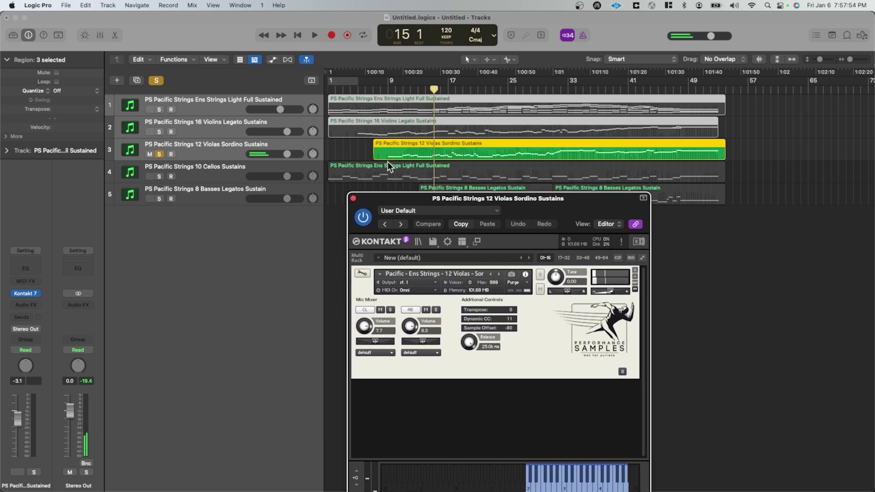
Add the violins and Ens Strings to the soloed violas from bar 14, then unsolo Ens Strings during playback and stop around bar 20
left_click(424, 87)
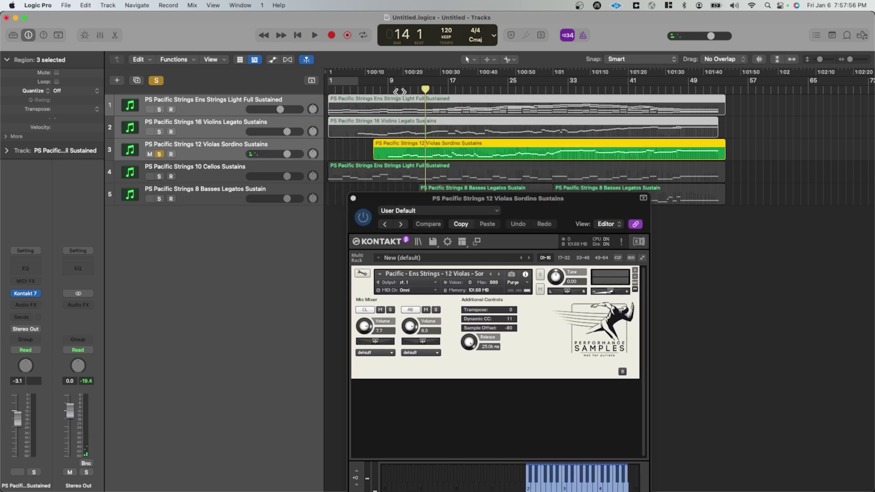
left_click(159, 132)
key("space")
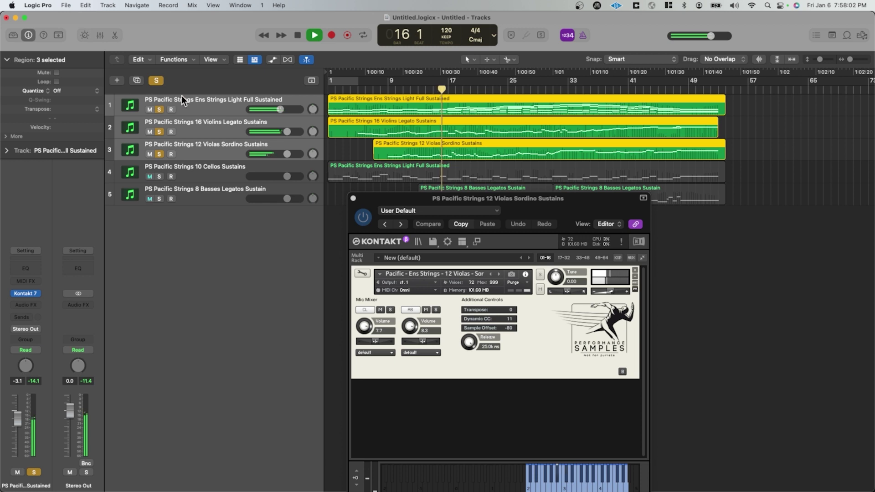
left_click(159, 109)
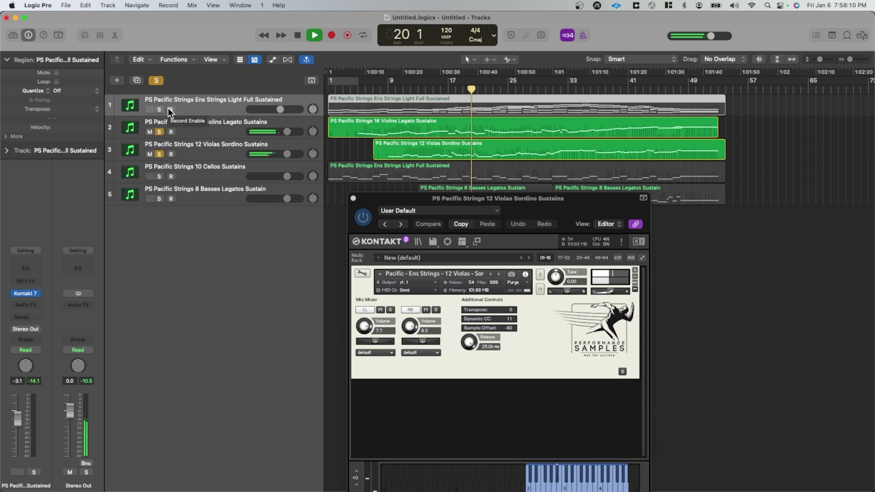
key("space")
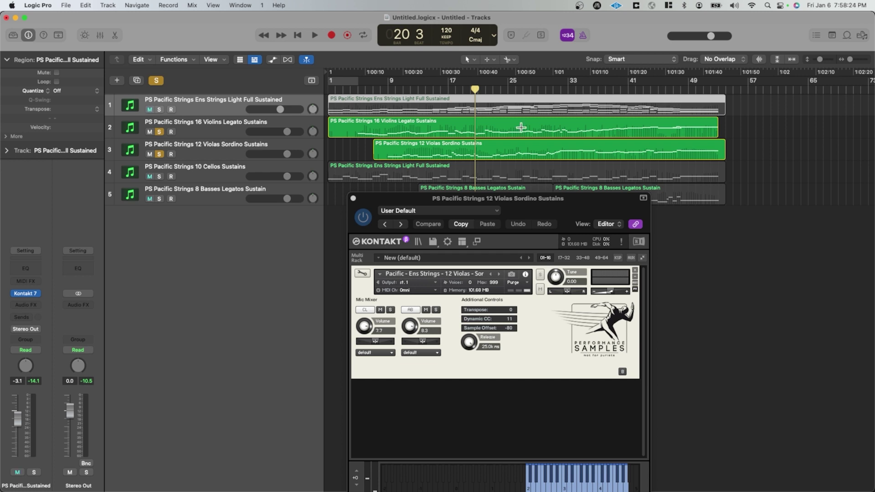
Play the violins and violas from bar 41, unsolo the violins during playback, raise the Kontakt window, and stop around bar 49
left_click(628, 87)
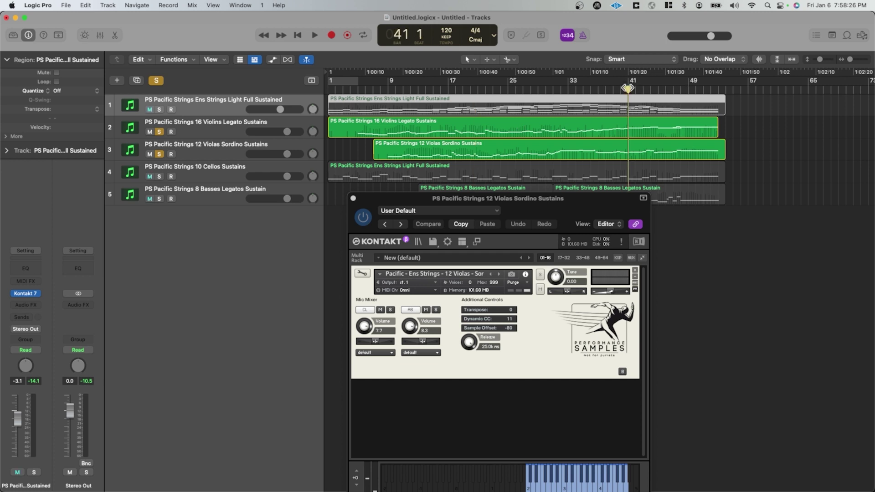
key("space")
left_click(159, 132)
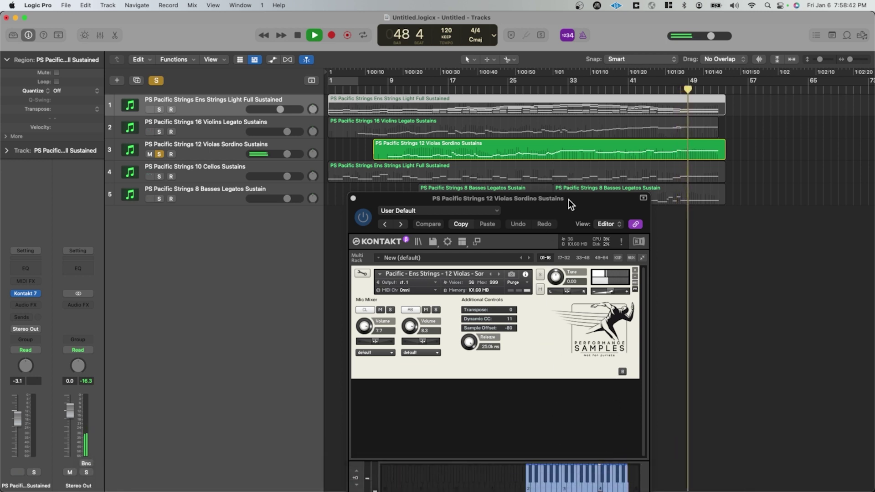
left_click_drag(567, 199, 570, 158)
key("space")
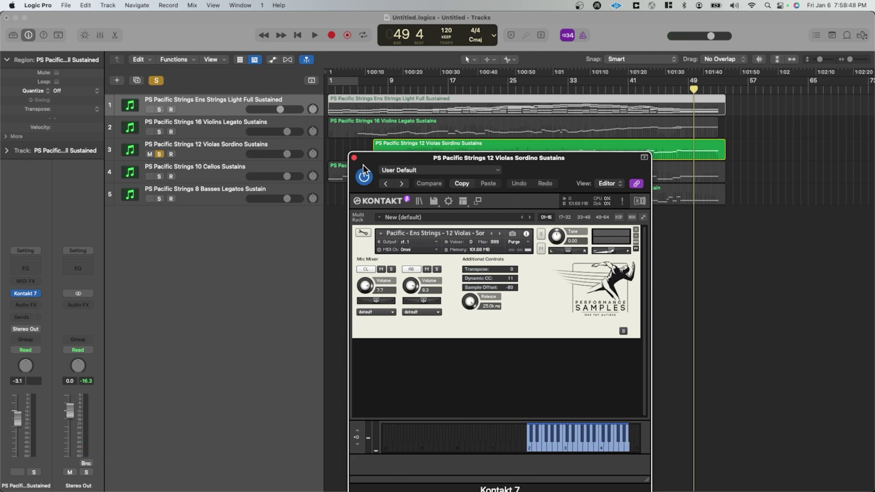
Select the 10 Cellos Sustains track, close its Kontakt window, and solo it instead of the violas
left_click(230, 170)
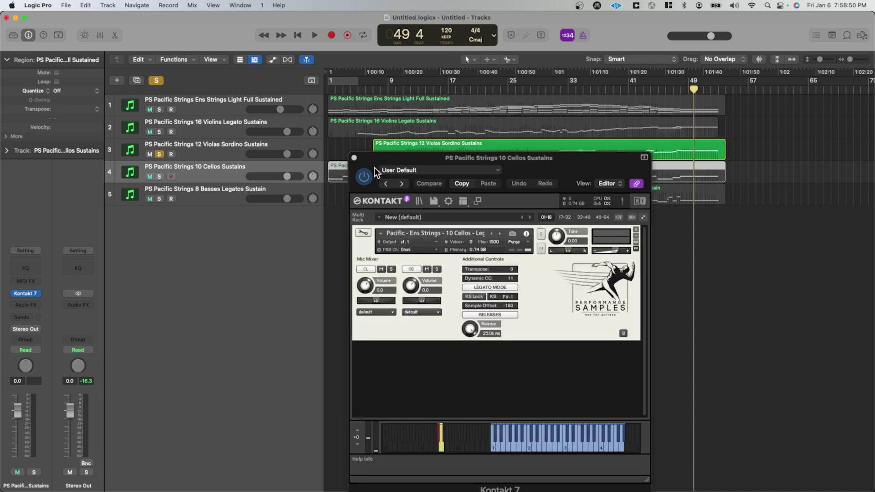
left_click(159, 154)
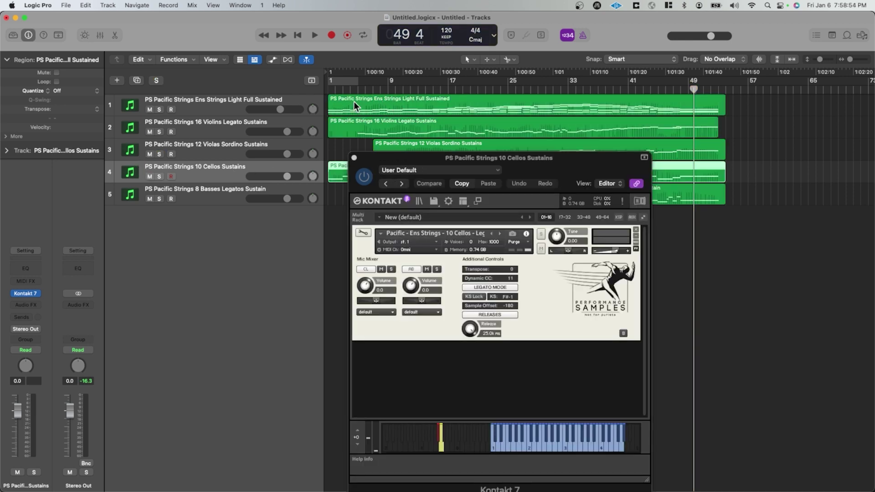
left_click(354, 156)
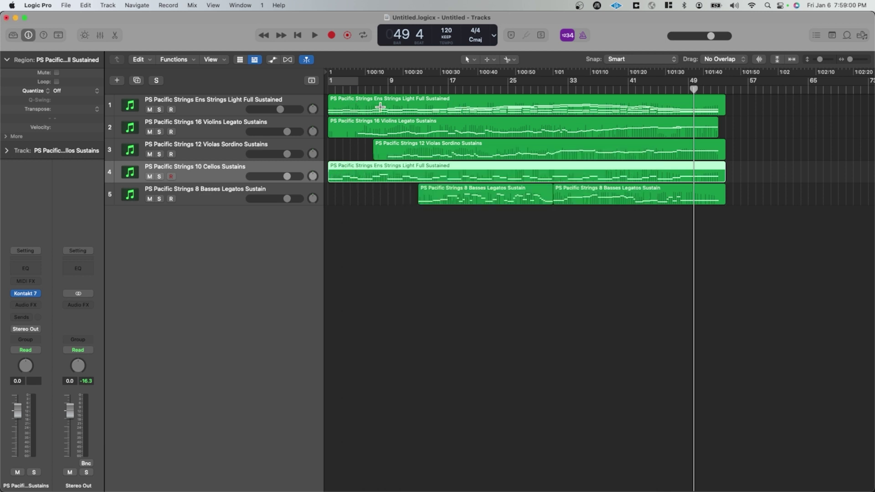
left_click(159, 176)
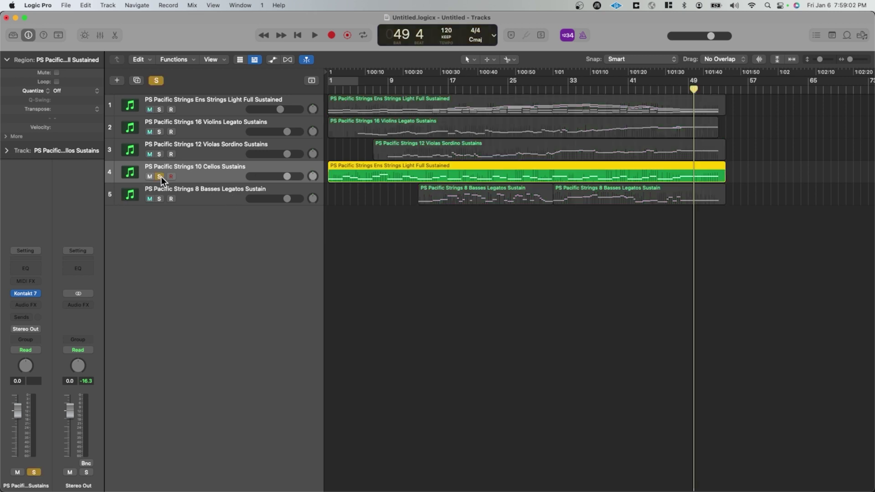
Play the soloed 10 Cellos part briefly from bar 1 and reopen its Kontakt instrument
key("Return")
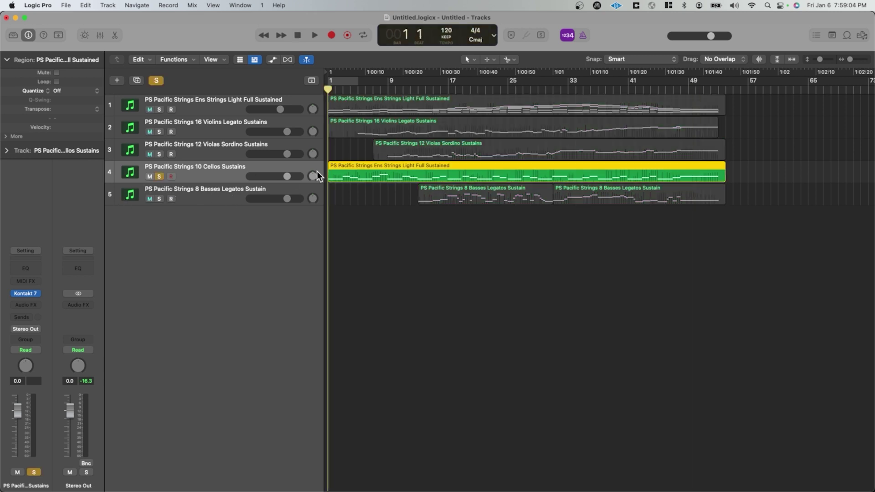
key("space")
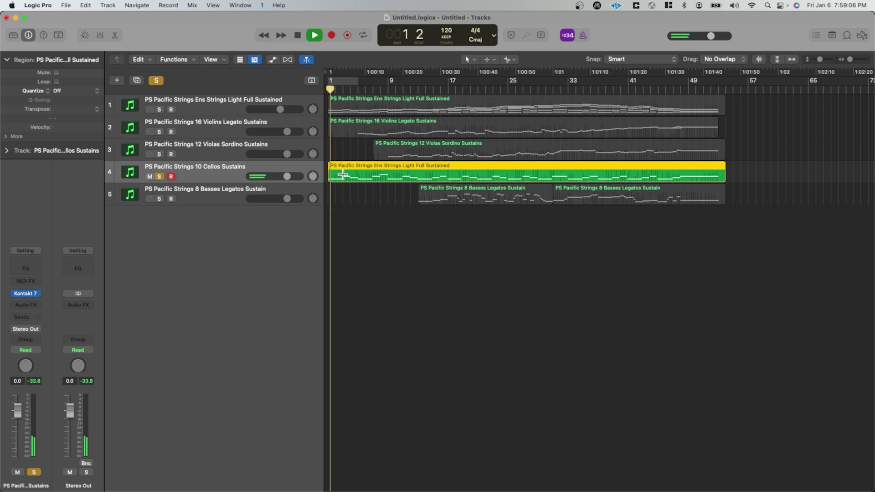
left_click(130, 173)
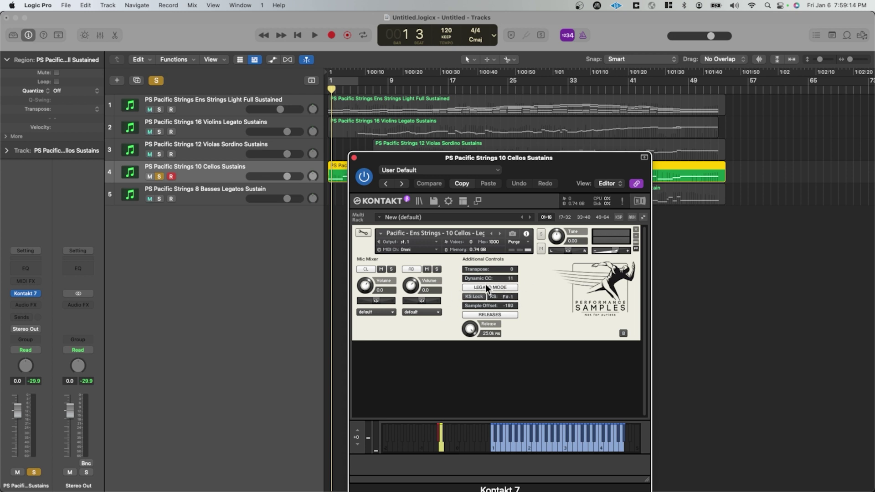
key("space")
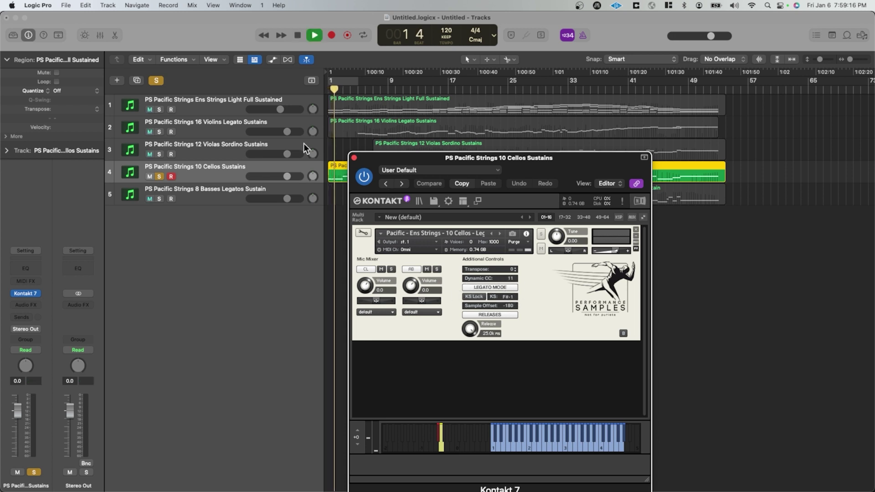
key("space")
Play the soloed 10 Cellos part from the opening bars to bar 19, lowering the Kontakt window below the cello region
double_click(340, 72)
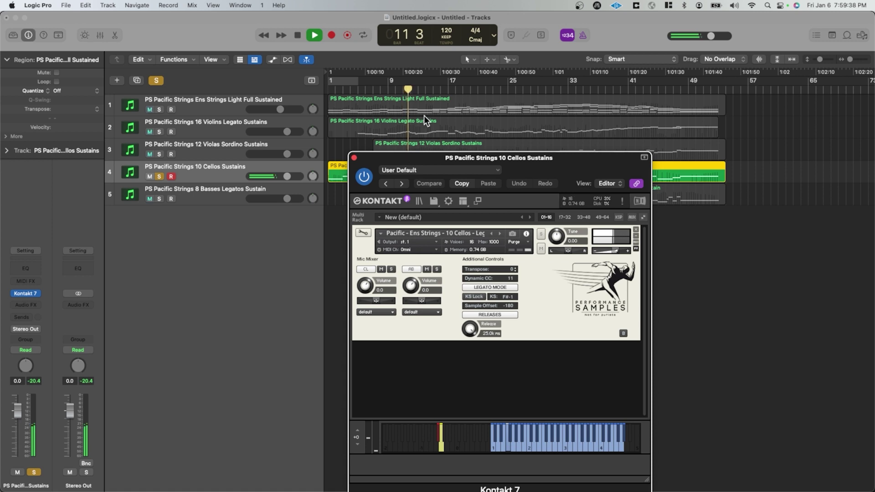
left_click_drag(457, 158, 460, 184)
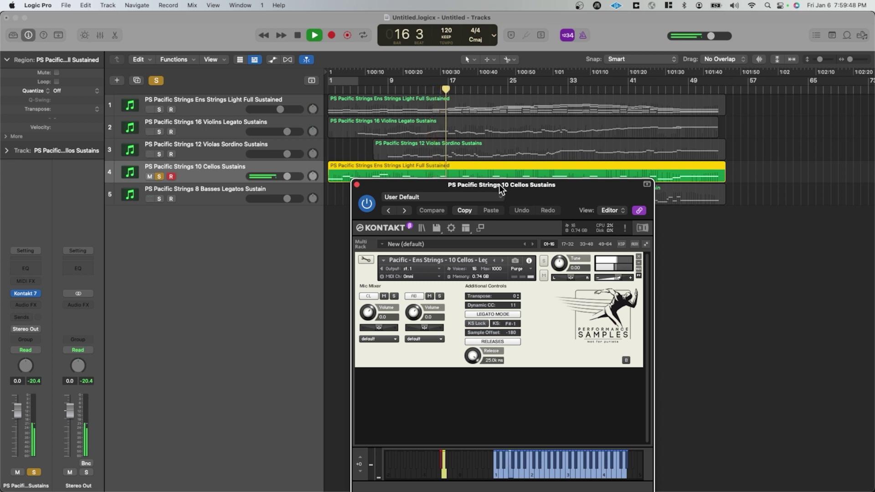
left_click_drag(499, 184, 499, 203)
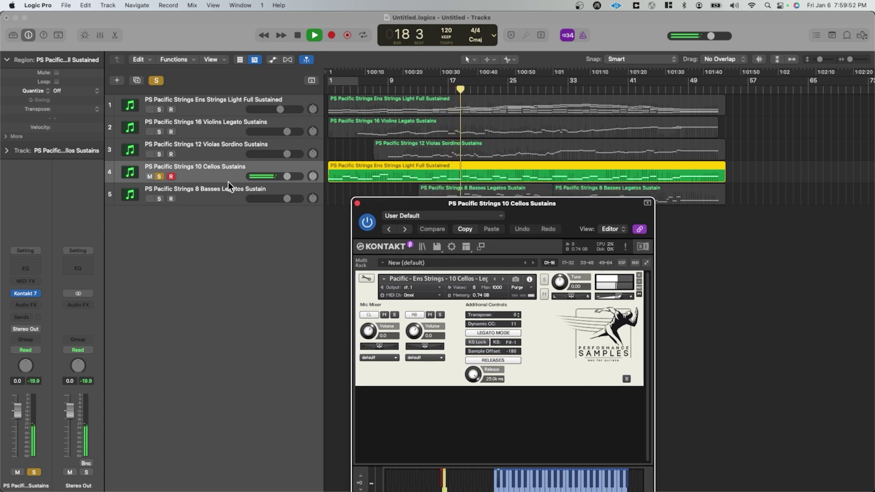
key("space")
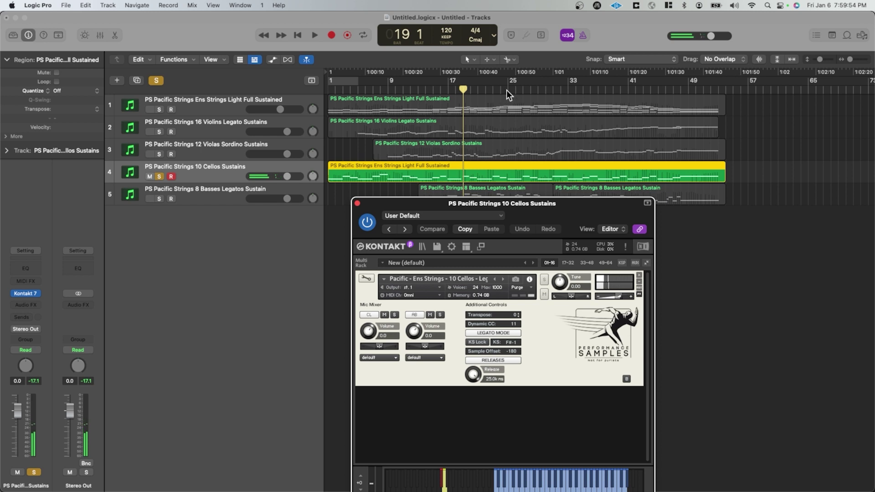
Solo the violas and violins together with the cellos and play the three parts from bar 25 to about bar 38
left_click(159, 154)
left_click(159, 133)
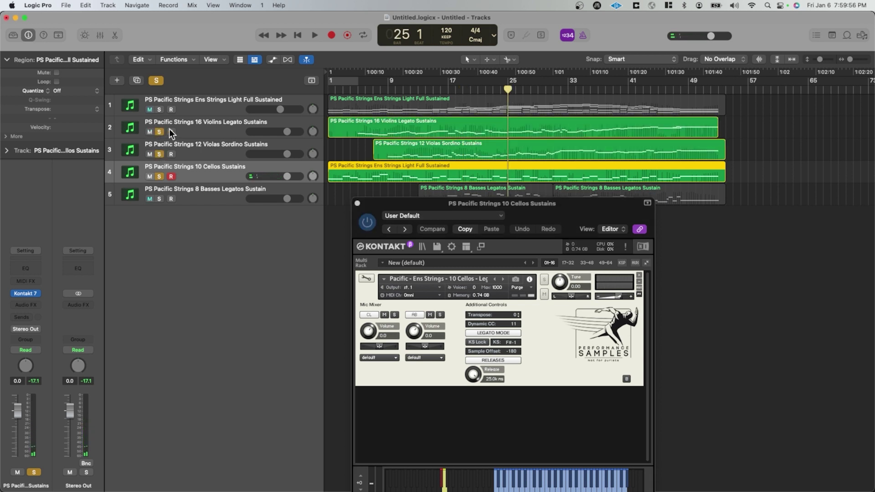
key("space")
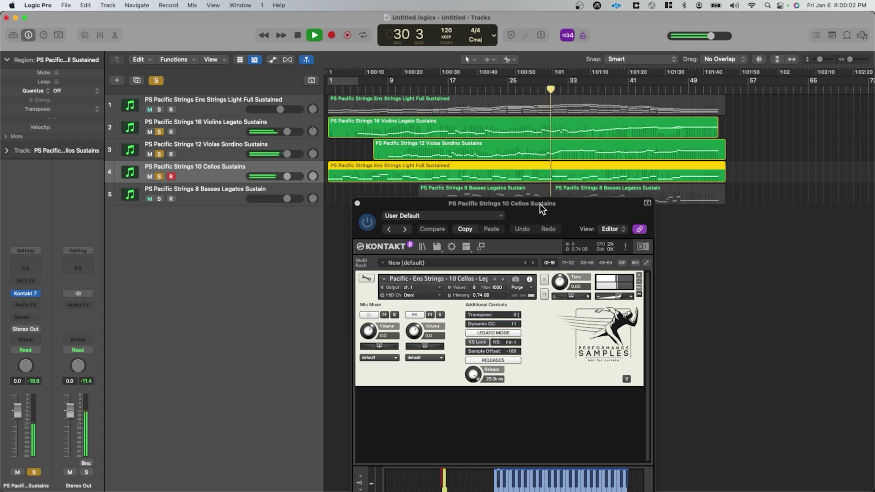
left_click_drag(539, 204, 537, 161)
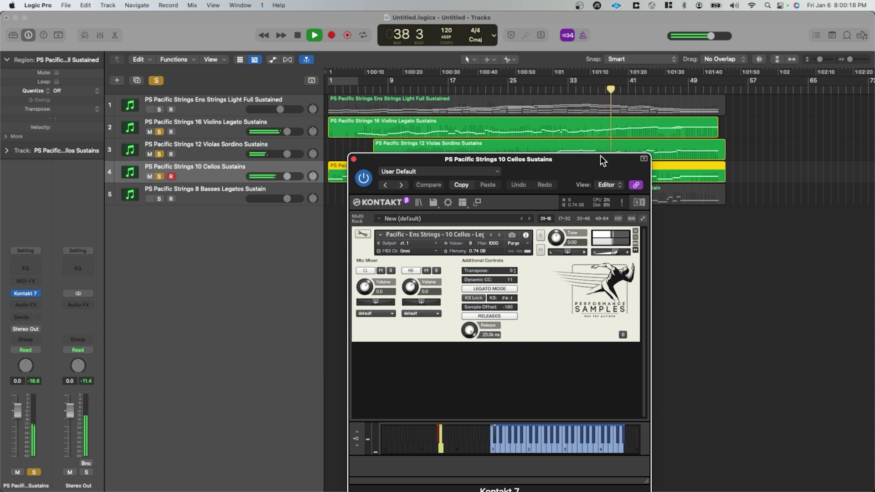
key("space")
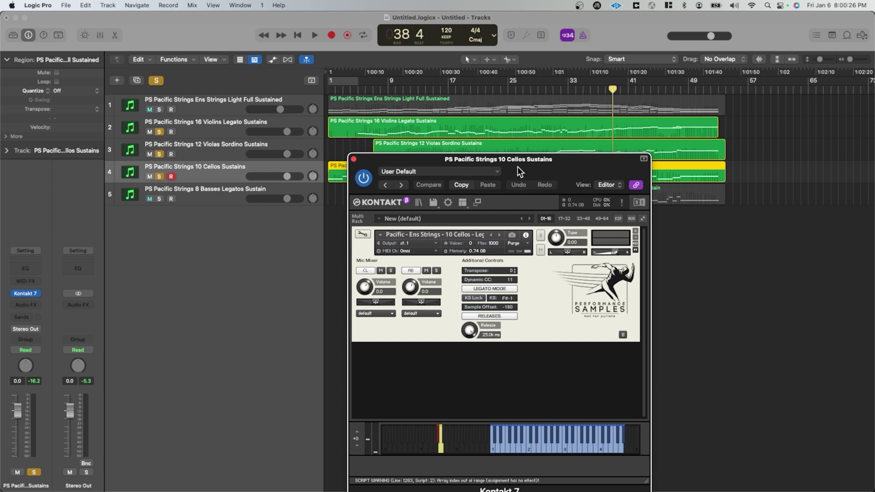
Shift the Kontakt window clear below all five tracks and set the playhead to bar 11
left_click_drag(517, 166, 509, 261)
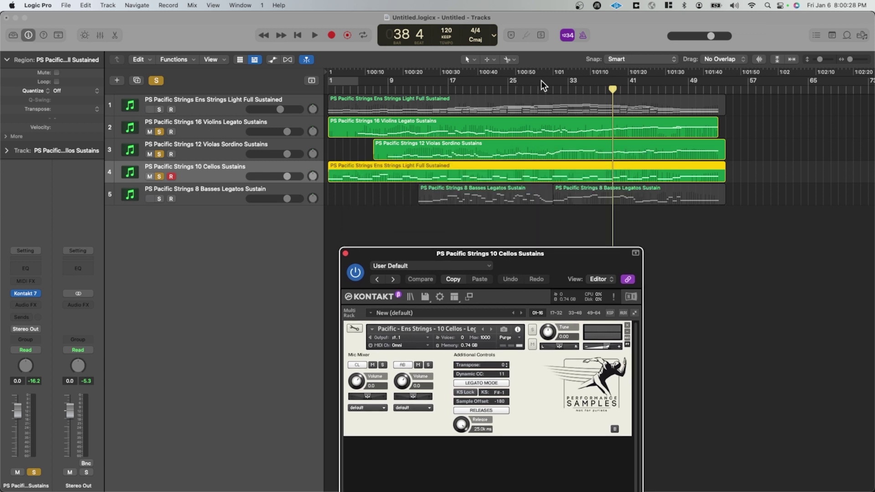
left_click(403, 85)
left_click(405, 84)
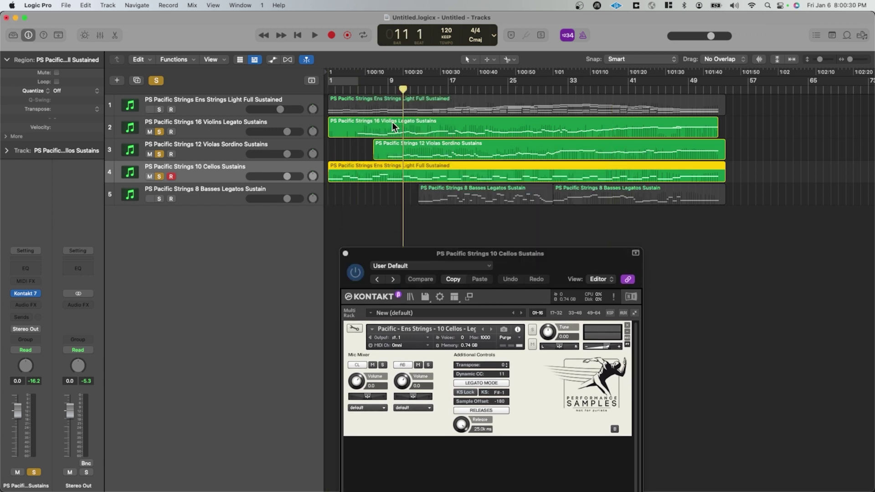
Solo only 8 Basses Legatos Sustain, removing the solos from cellos, violas and violins, and show the basses' Kontakt instrument
left_click(159, 199)
left_click(159, 176)
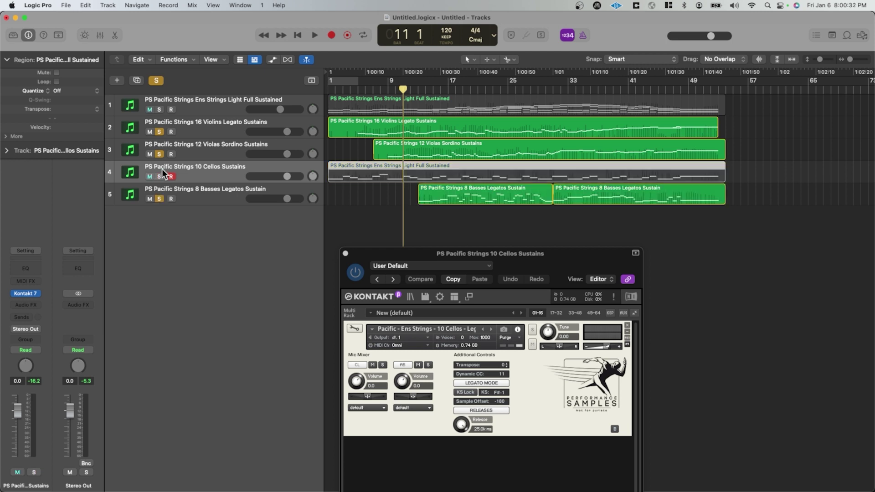
left_click(160, 153)
left_click(160, 125)
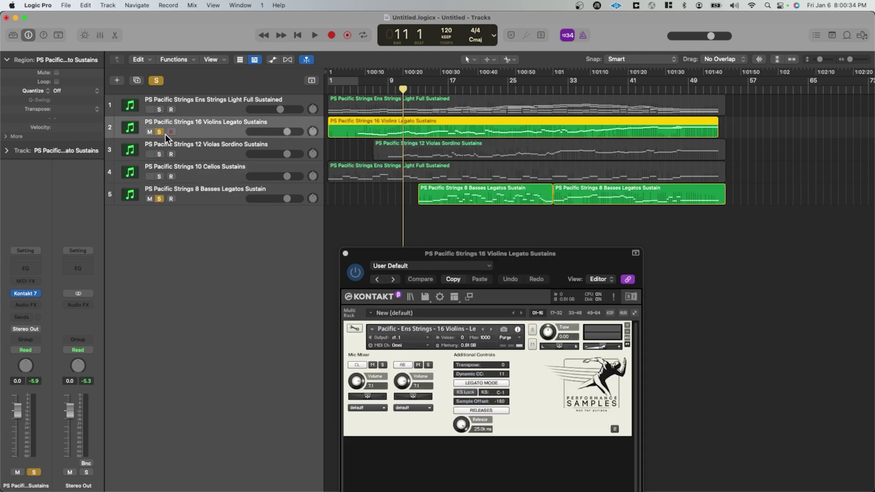
left_click(162, 133)
left_click(233, 194)
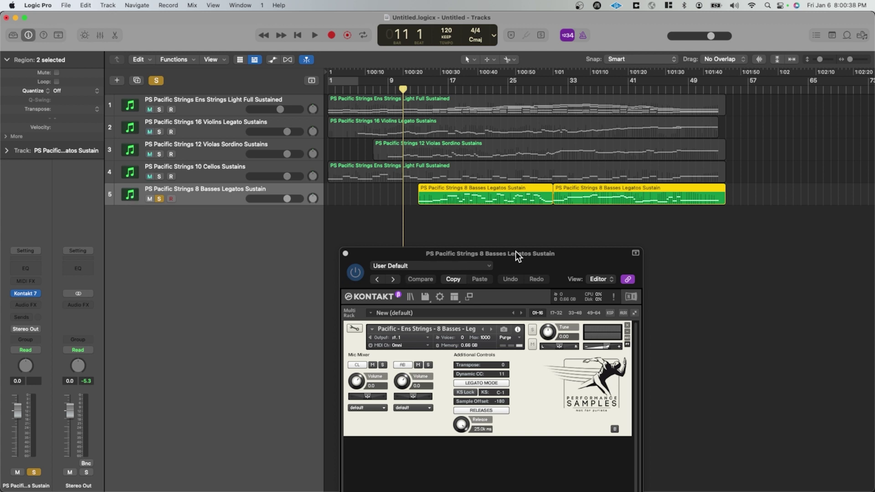
Play the soloed 8 Basses part from just before its first region to bar 26, raising the Kontakt window to expose its keyboard
left_click_drag(515, 251, 524, 234)
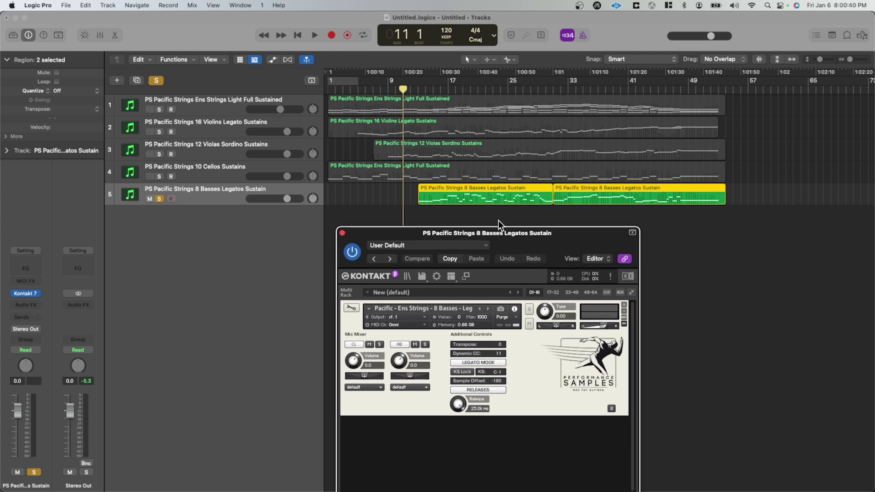
key("space")
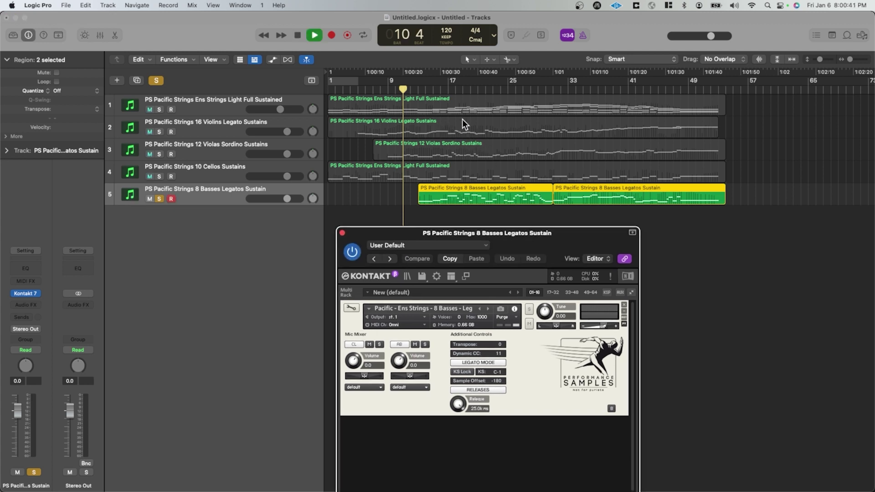
left_click(416, 91)
left_click_drag(524, 248, 528, 192)
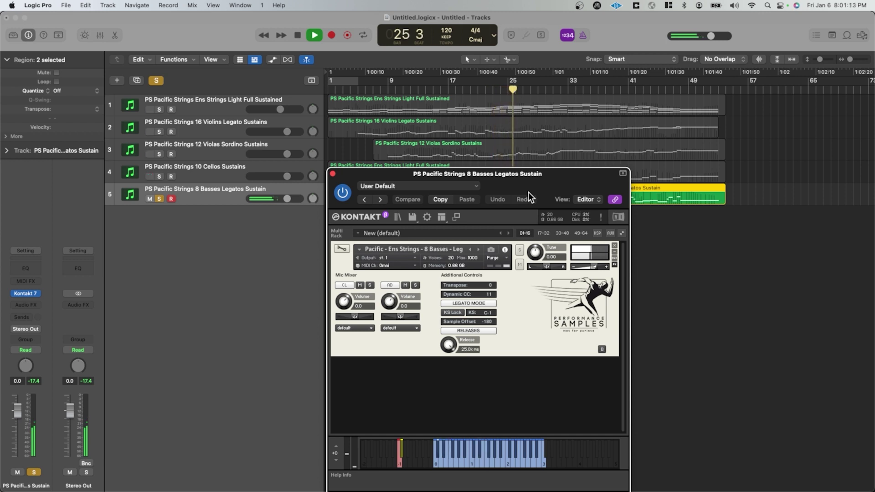
key("space")
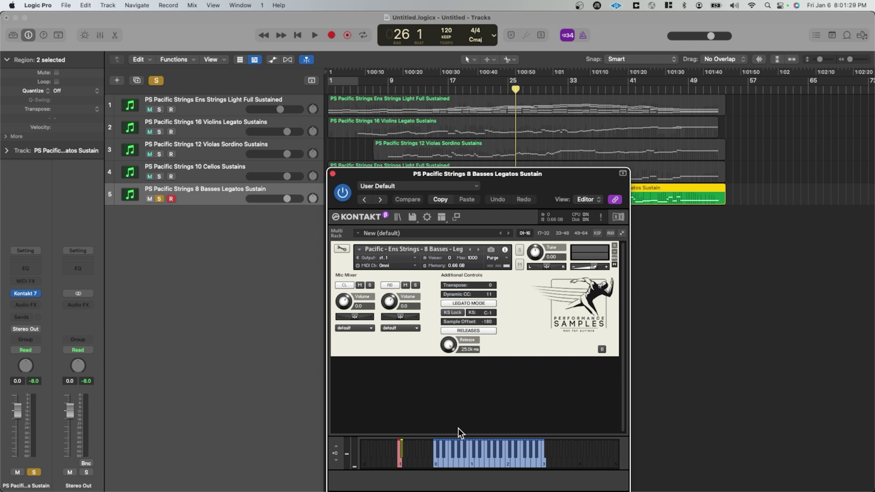
Lower the Kontakt window below the tracks and solo the cellos, violas and violins together with the basses
left_click_drag(528, 177, 532, 223)
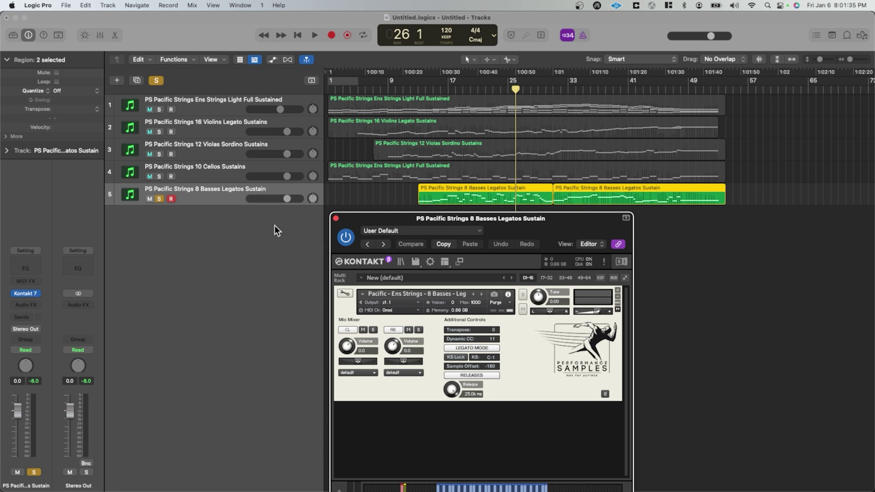
left_click(159, 177)
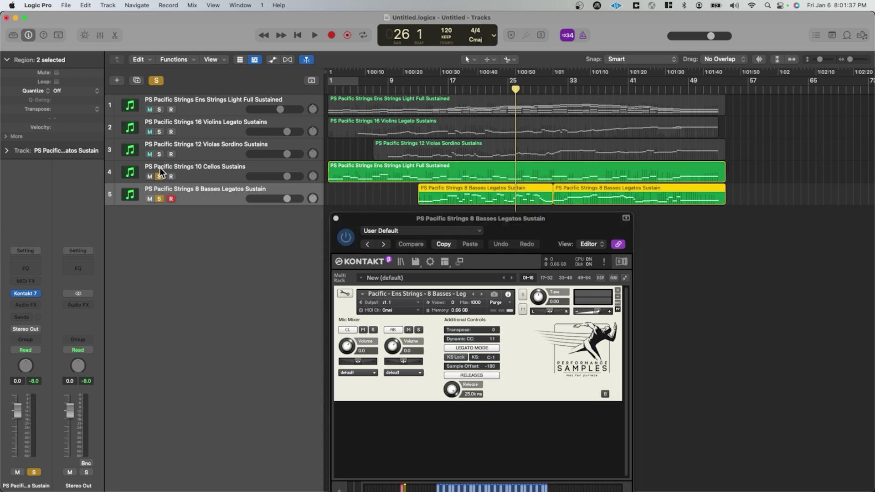
left_click(160, 154)
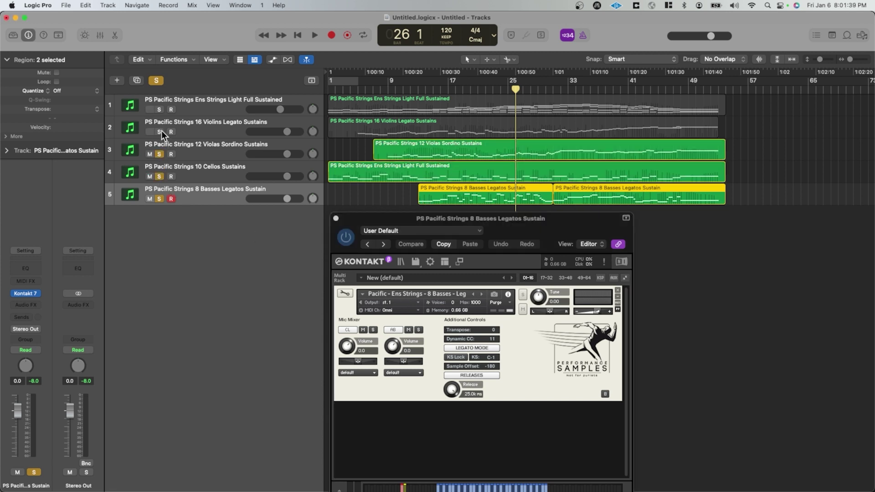
left_click(159, 132)
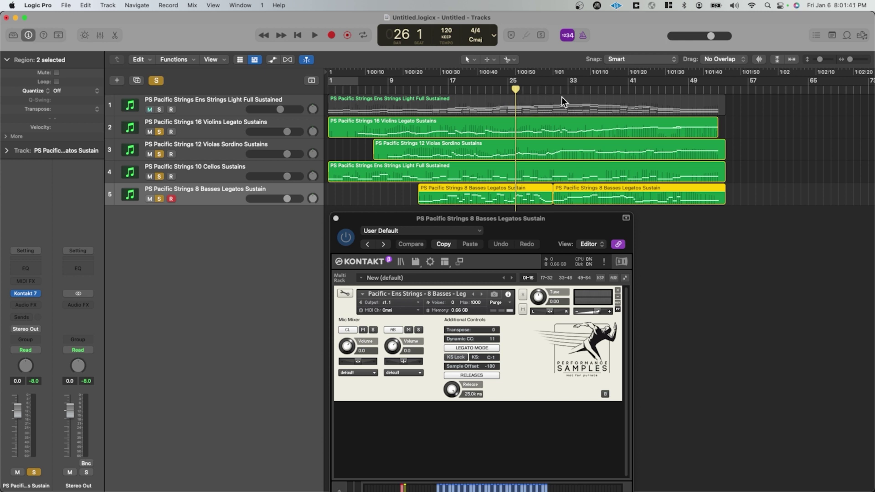
Play the four soloed parts from bar 28 to bar 36 and add Ens Strings Light Full Sustained to the solo
left_click(529, 88)
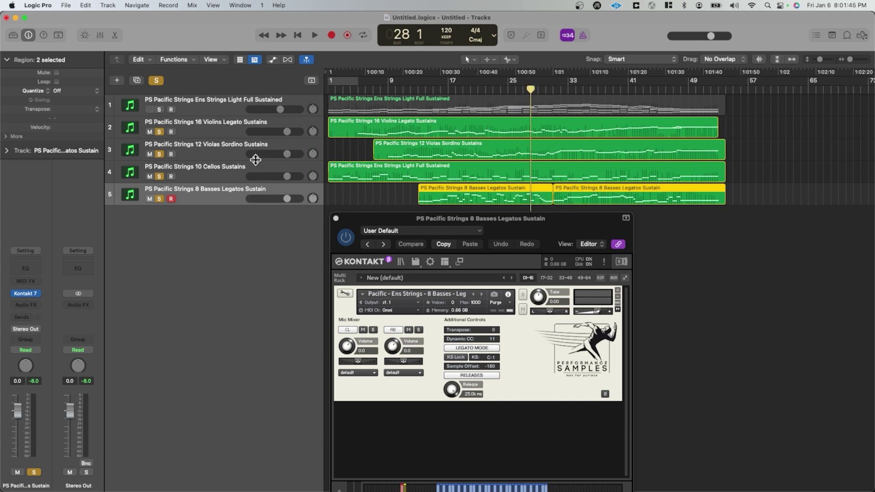
key("space")
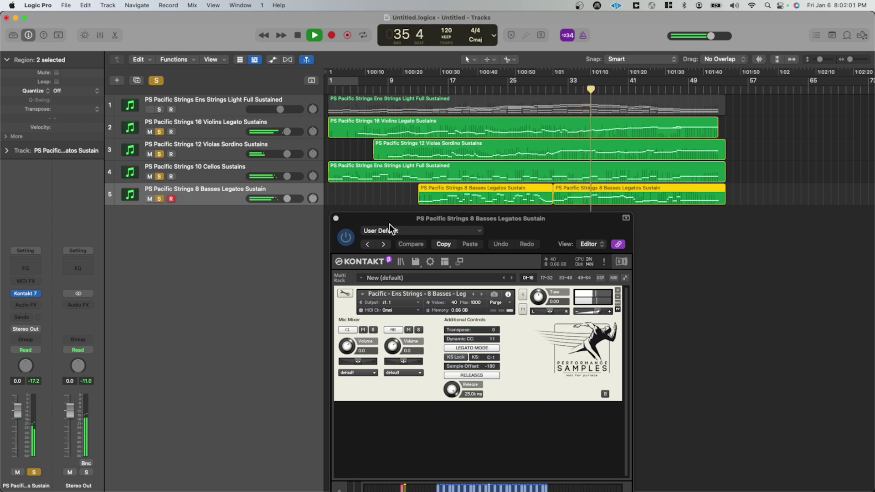
key("space")
left_click(150, 110)
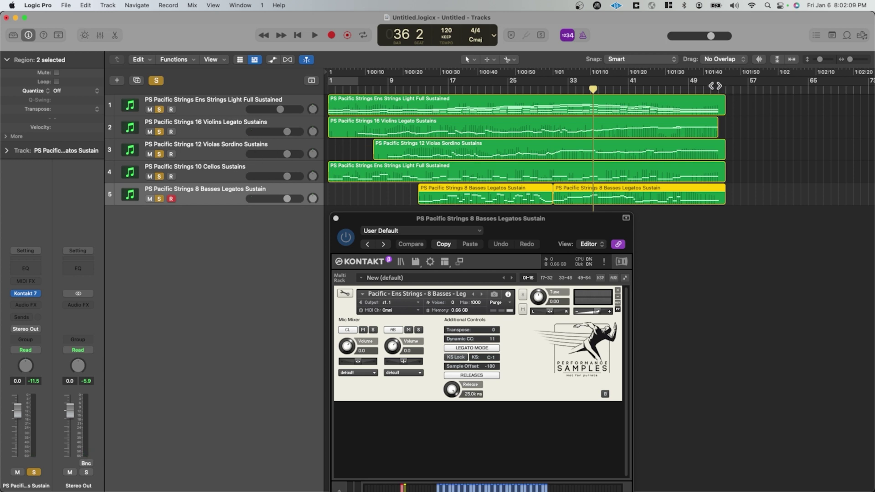
Set the project key to F minor and place the playhead at bar 14
left_click(481, 39)
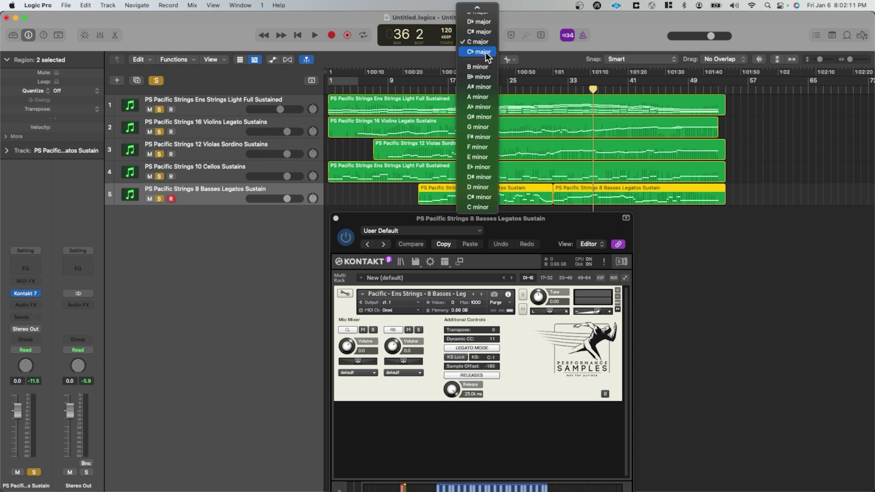
left_click(485, 147)
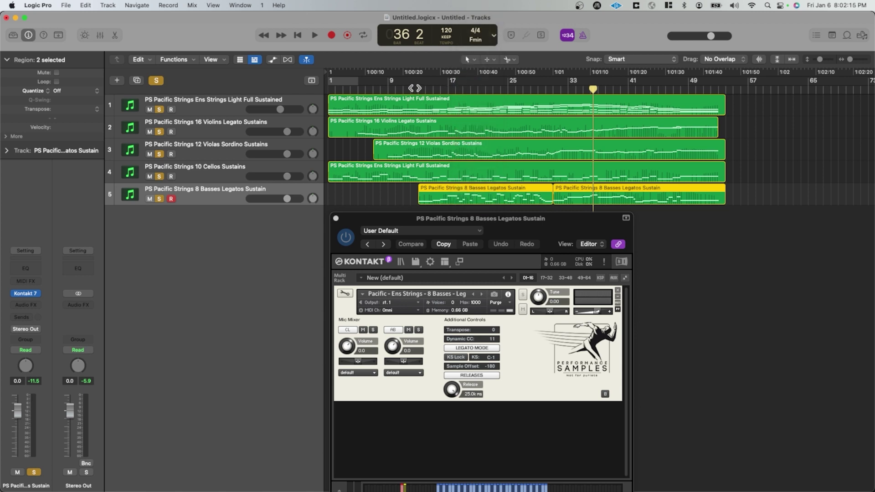
left_click(425, 88)
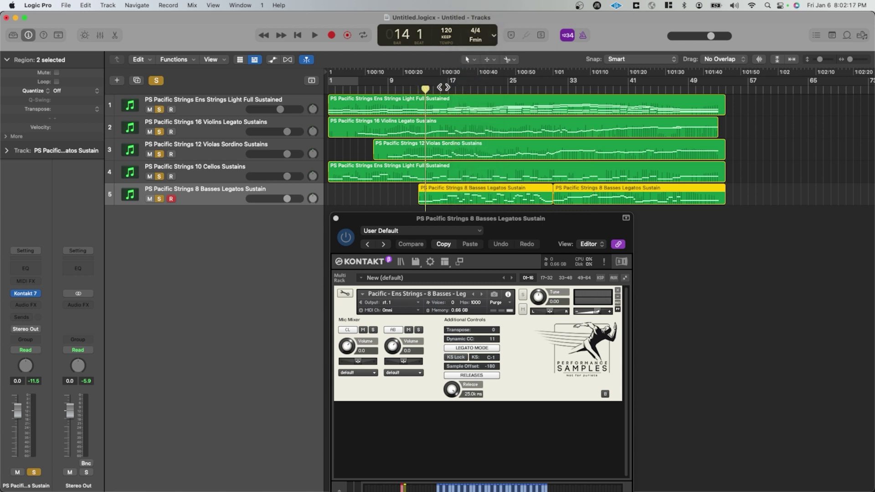